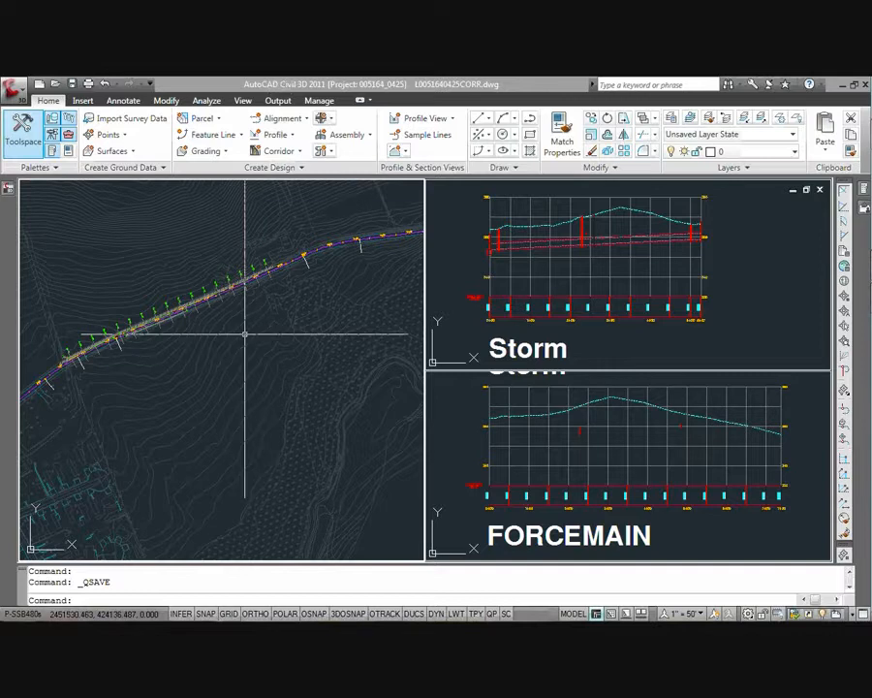
Examine the storm pipe and forcemain runs along the road alignment in the plan view.
scroll(208, 336, up, 5)
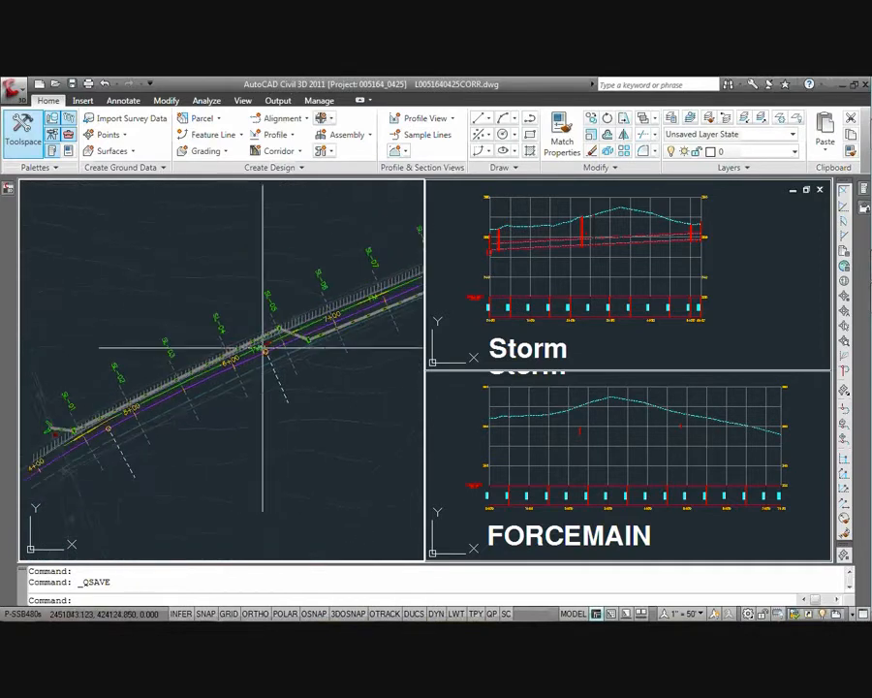
scroll(129, 425, down, 2)
scroll(70, 417, up, 3)
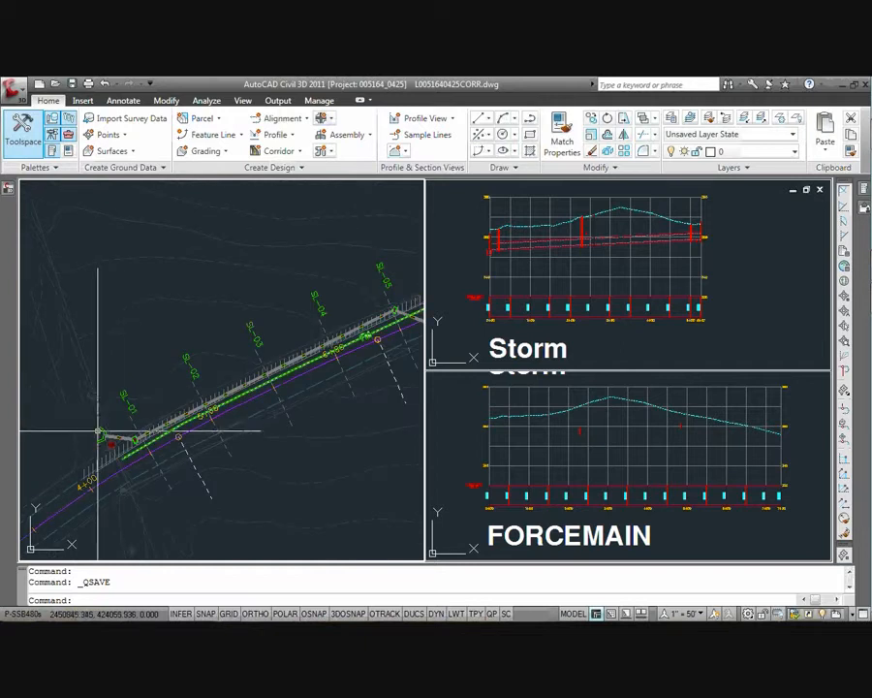
scroll(220, 399, down, 3)
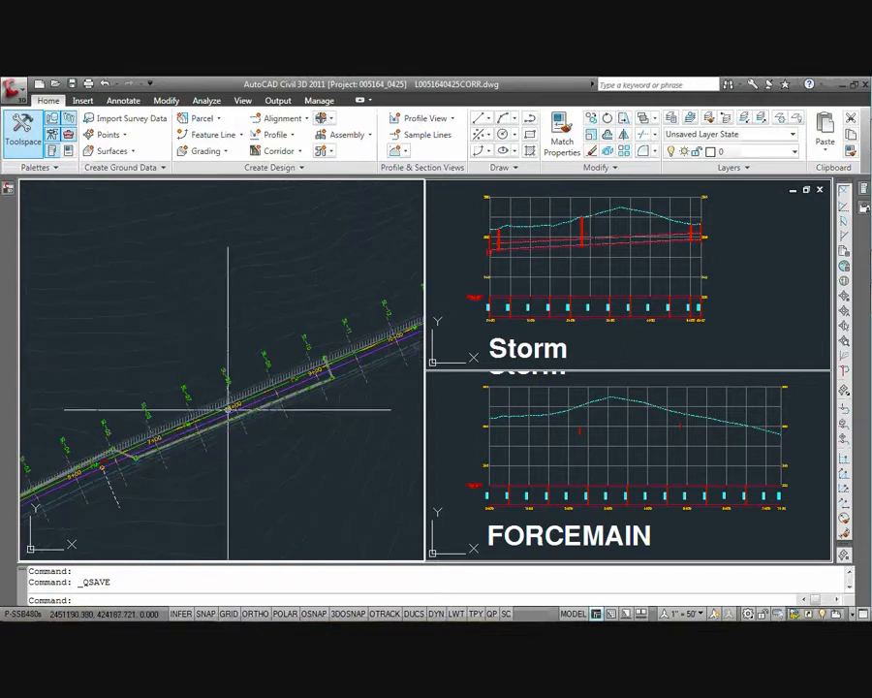
scroll(323, 361, down, 2)
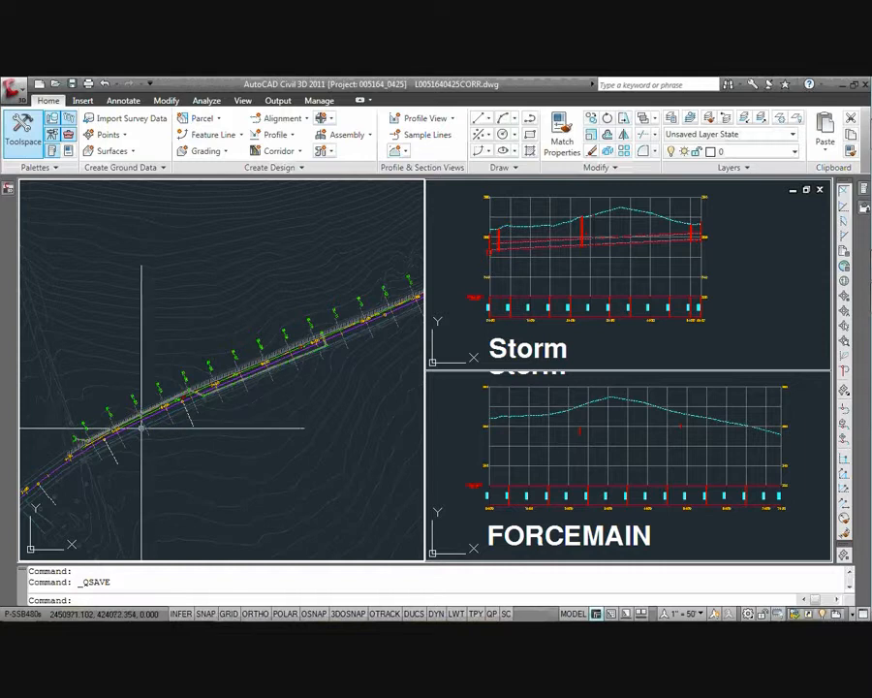
scroll(103, 433, up, 3)
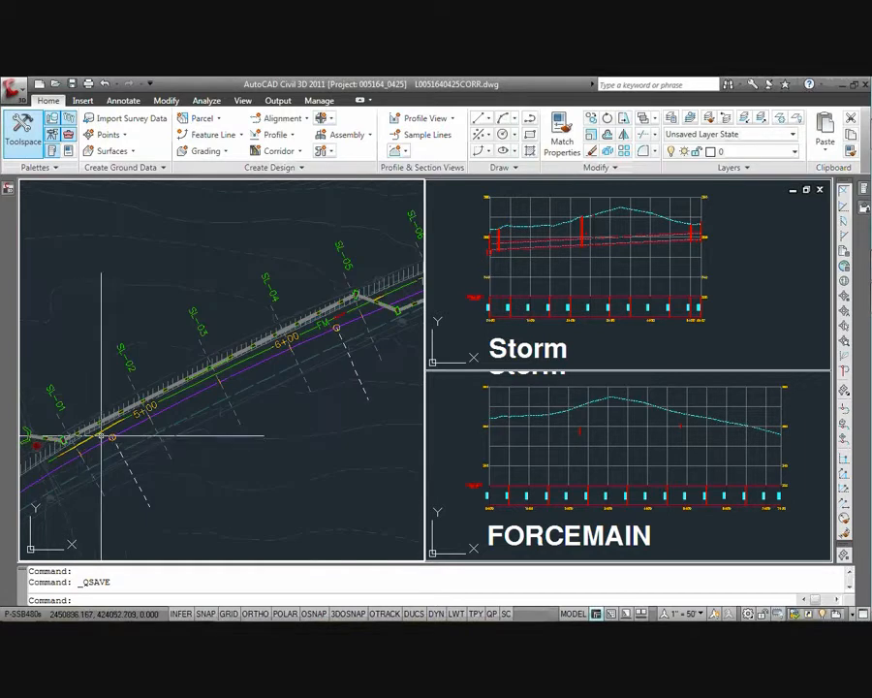
middle_drag(278, 345, 71, 415)
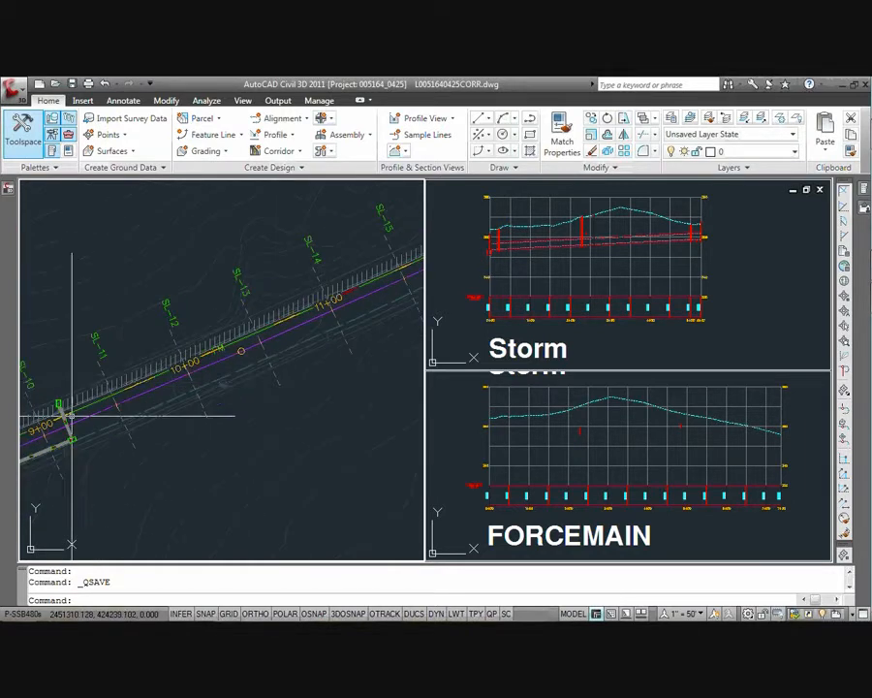
Hide the _PipeTop and _PipeBottom surfaces in plan by assigning them the _No Display surface style.
scroll(207, 371, up, 8)
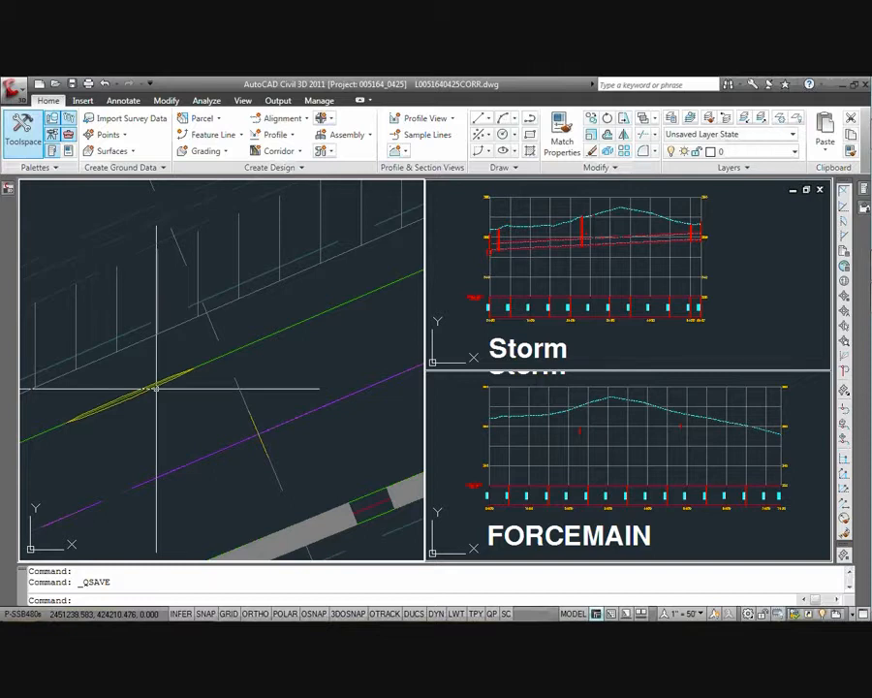
click(155, 388)
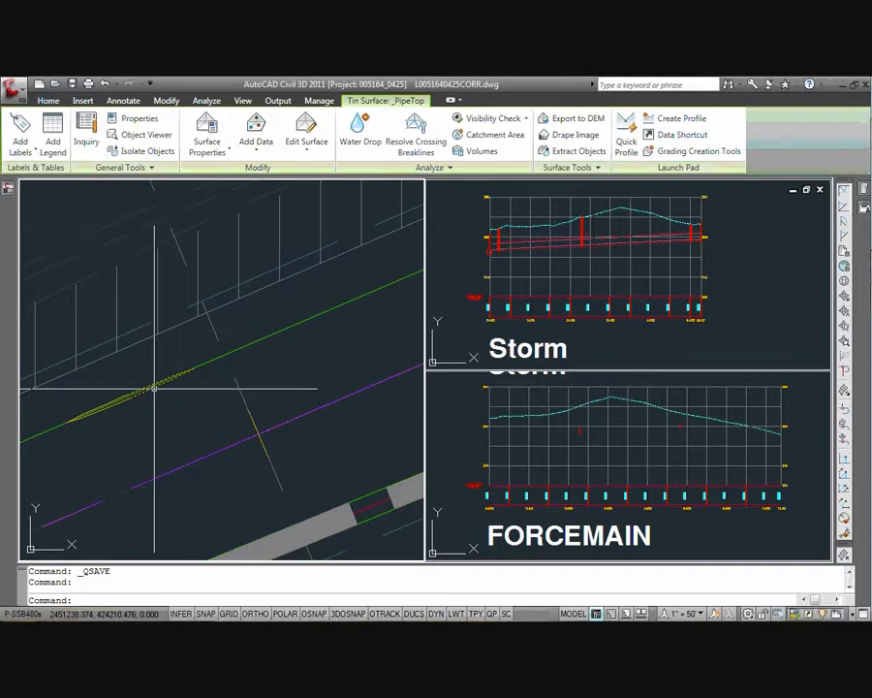
right_click(154, 389)
click(207, 544)
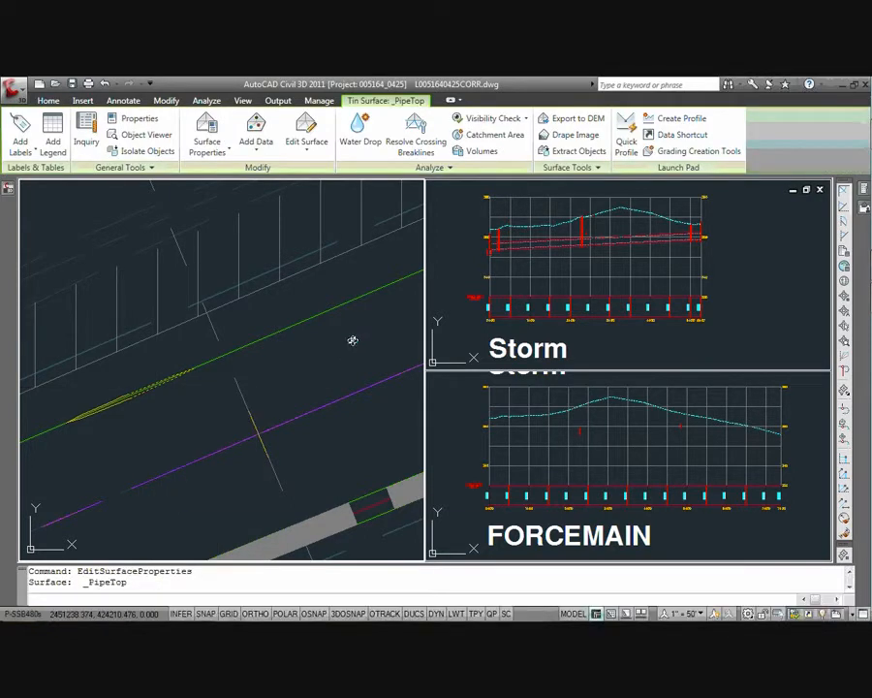
click(283, 358)
click(258, 371)
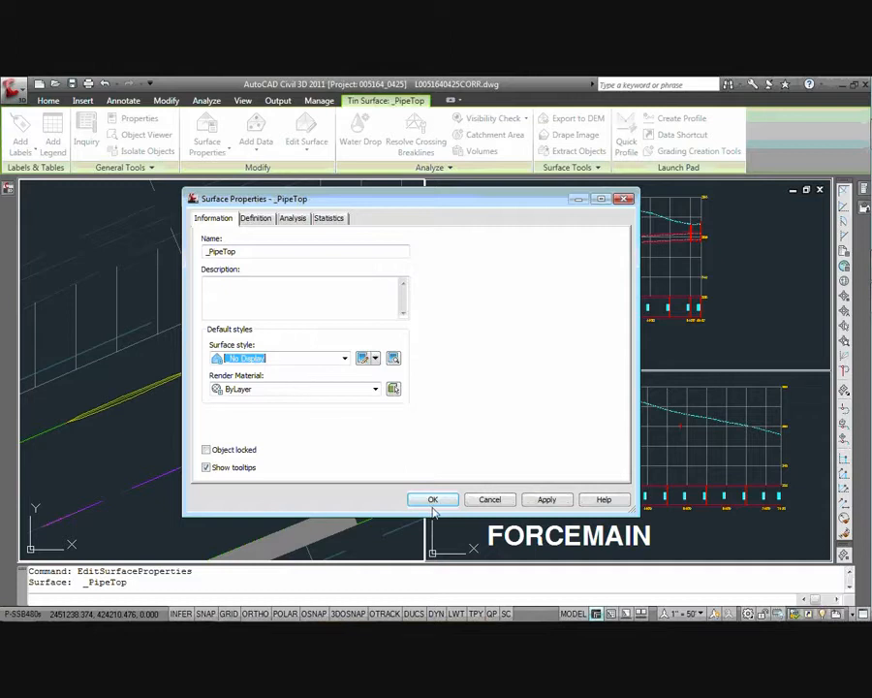
click(428, 499)
click(117, 405)
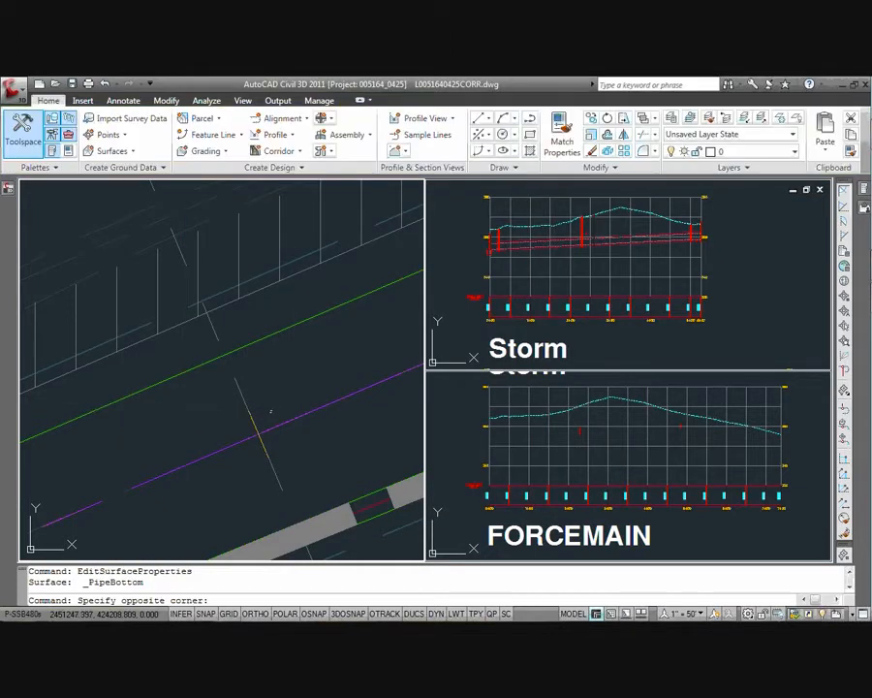
Locate the _PipeBottom and _PipeTop surfaces in the drawing's list of surfaces.
scroll(277, 407, down, 5)
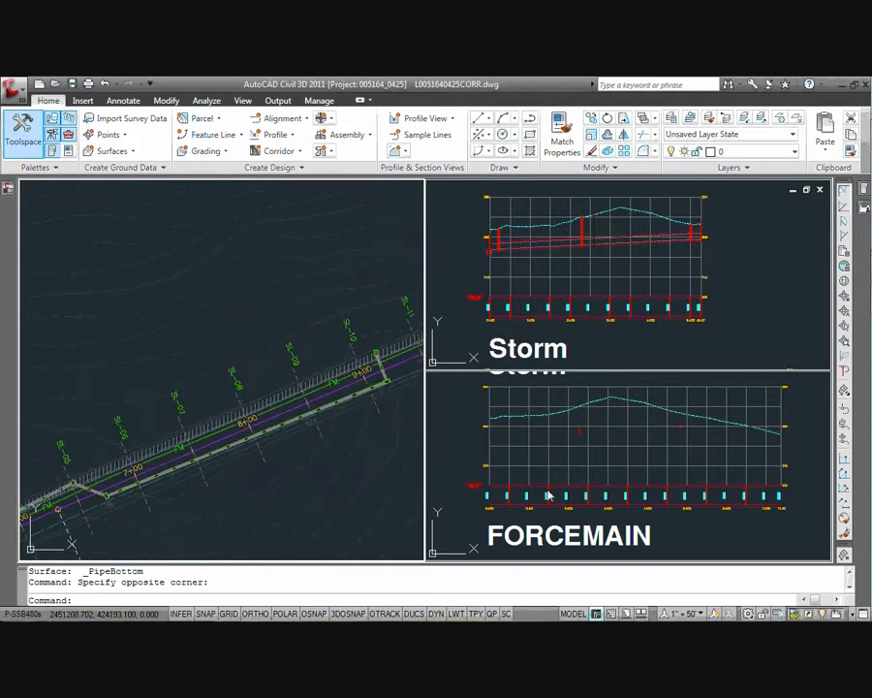
click(596, 495)
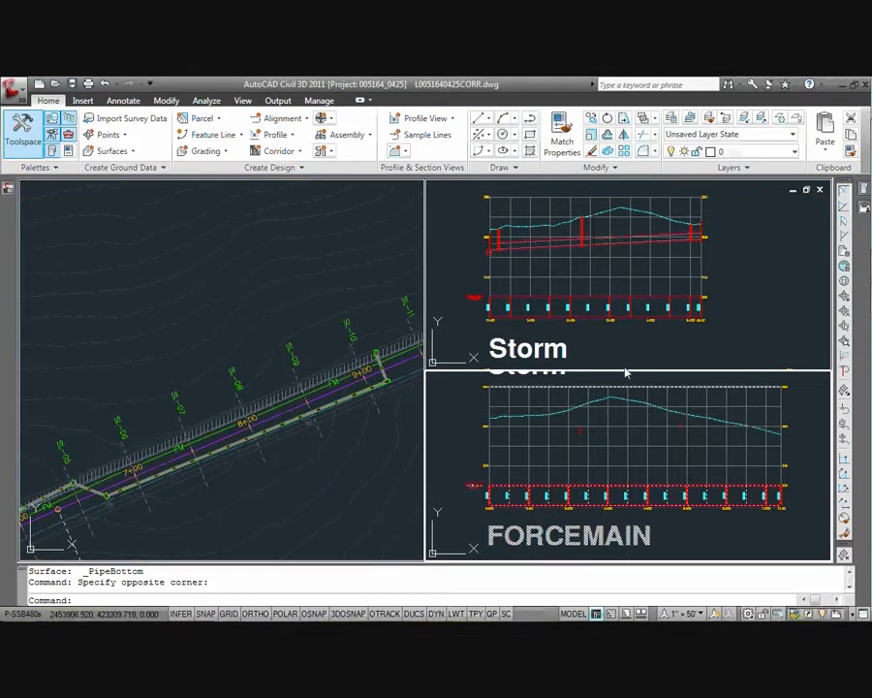
key(Escape)
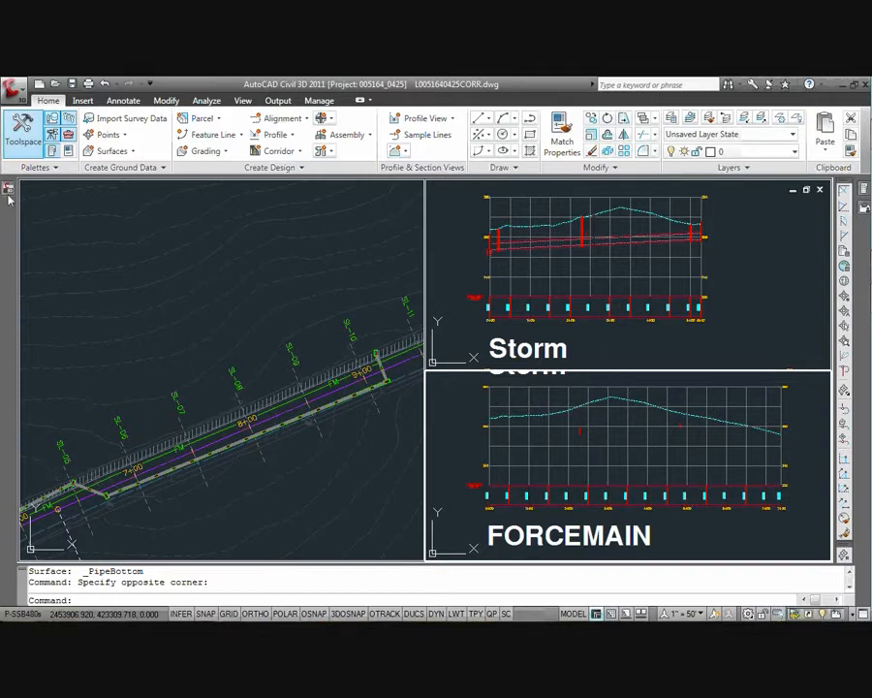
mouse_move(10, 198)
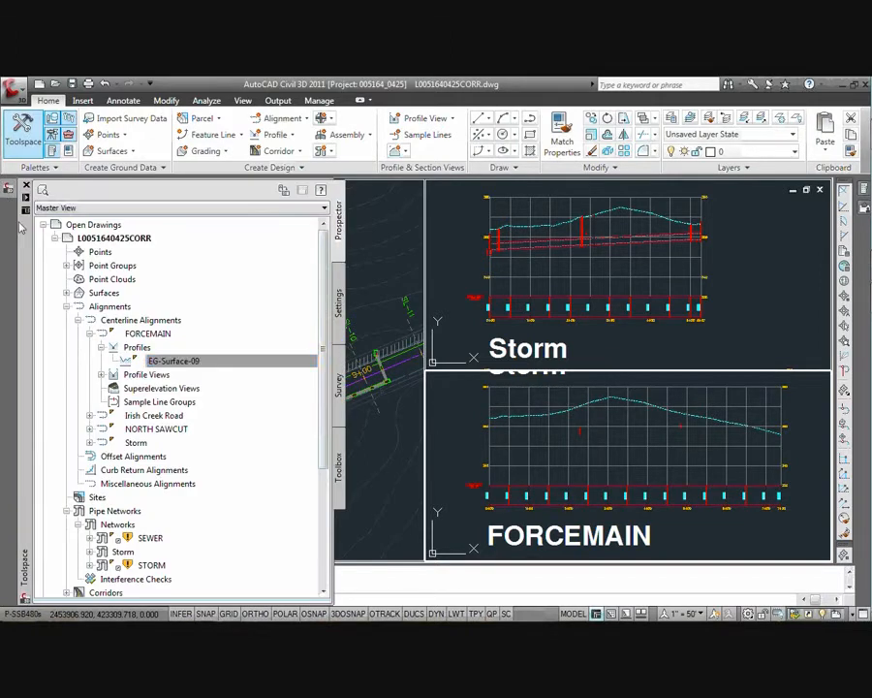
click(66, 307)
click(66, 292)
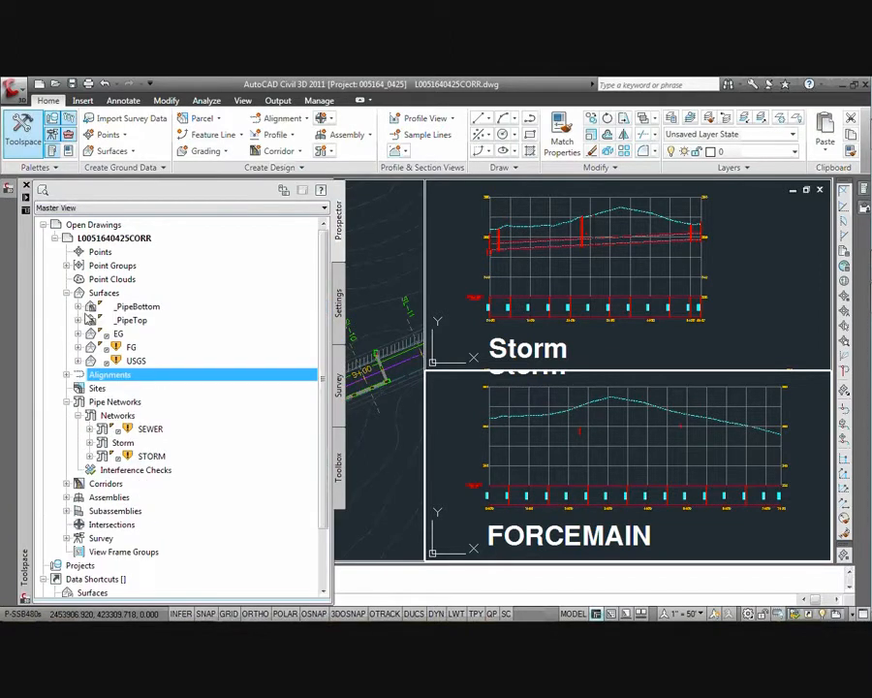
click(139, 308)
click(142, 321)
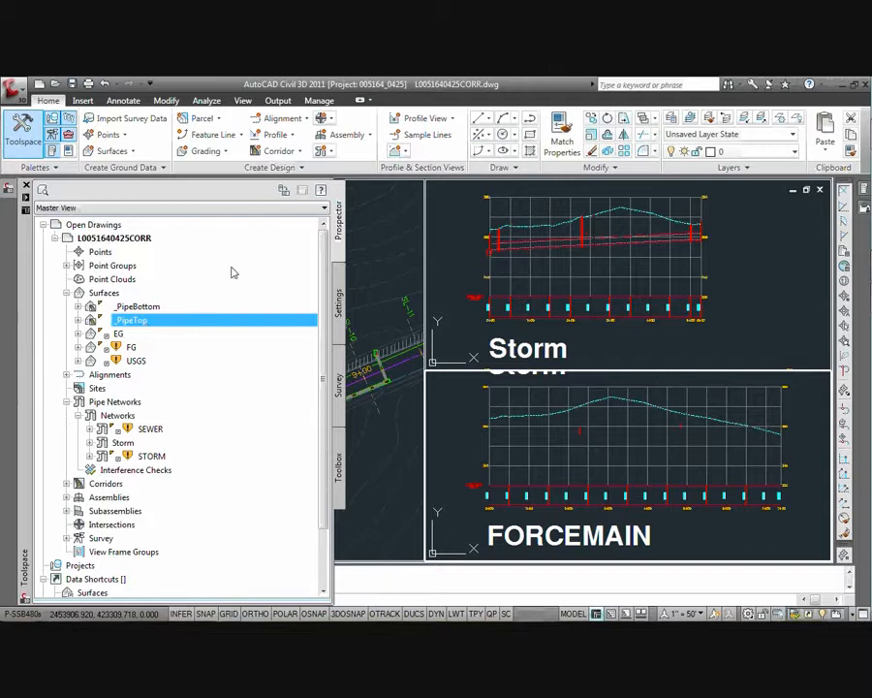
Start a profile from surface for the FORCEMAIN alignment and add the _PipeBottom and _PipeTop surfaces to its profile list.
click(287, 138)
click(301, 155)
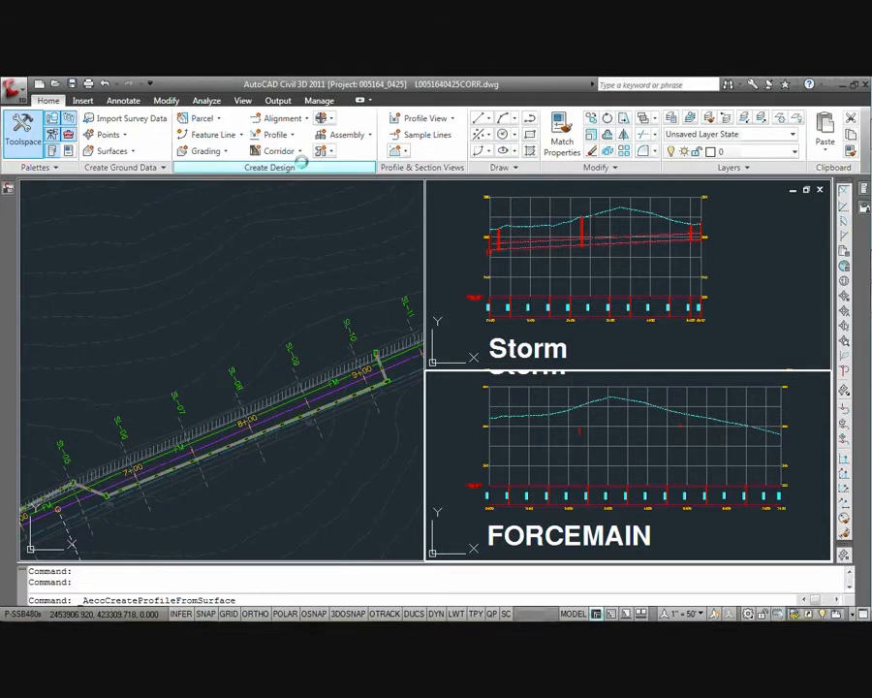
click(207, 198)
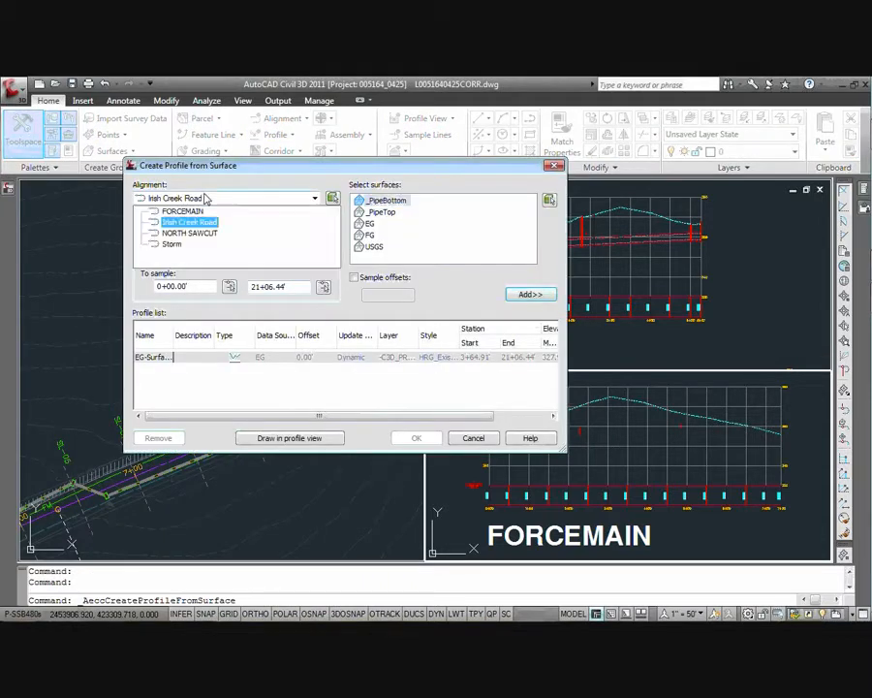
click(228, 210)
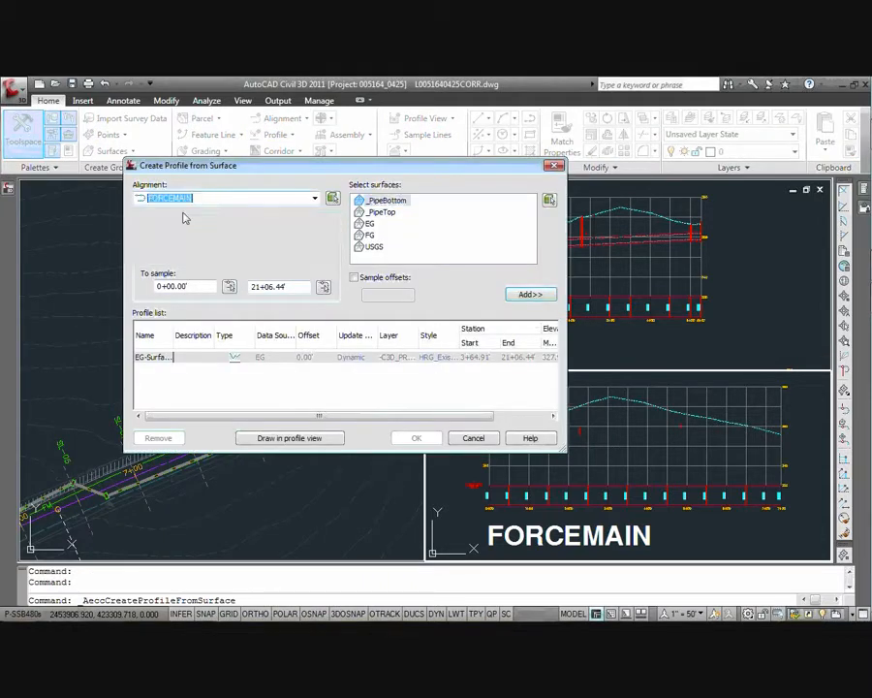
click(391, 202)
click(534, 295)
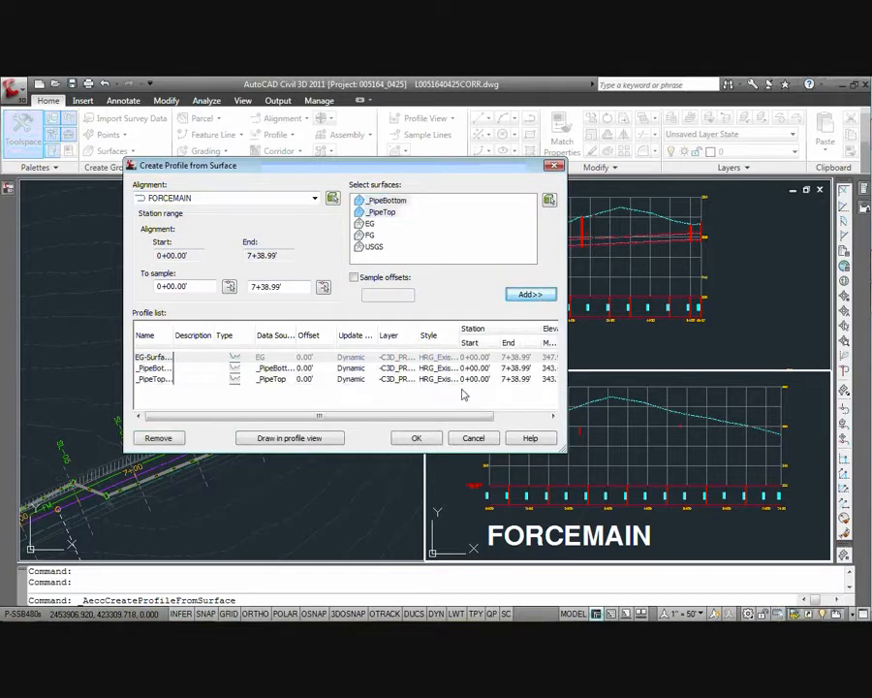
Assign the HRG_Finished Ground style to the _PipeBottom and _PipeTop profiles and create both surface profiles.
click(437, 375)
click(393, 427)
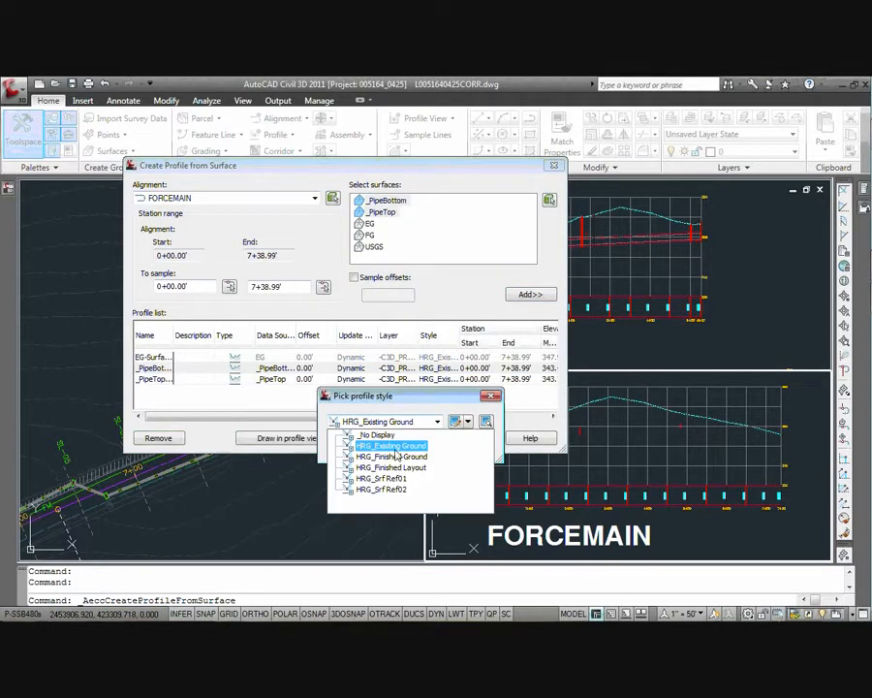
click(398, 456)
click(371, 448)
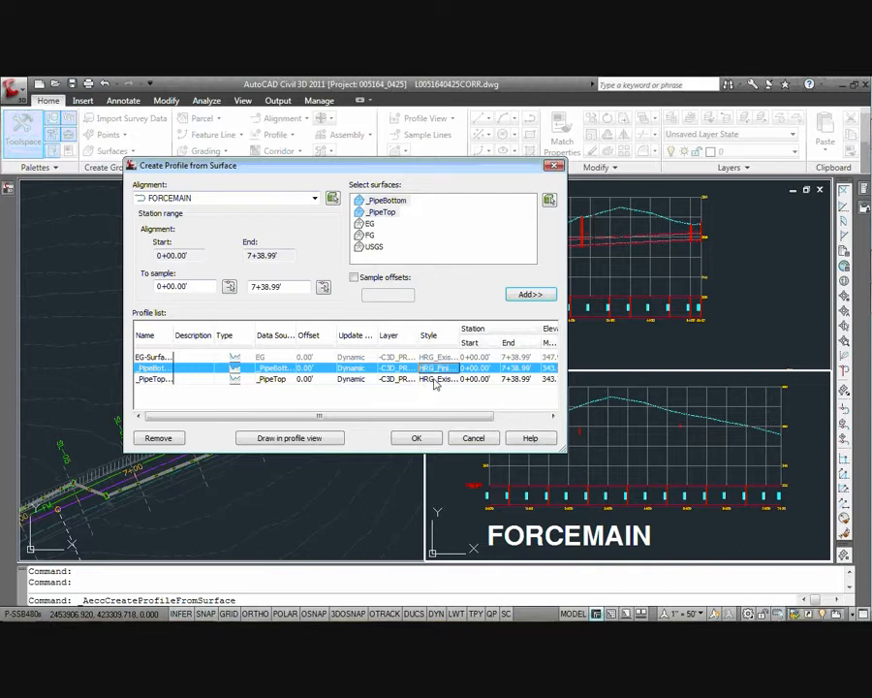
click(435, 379)
click(437, 422)
click(393, 454)
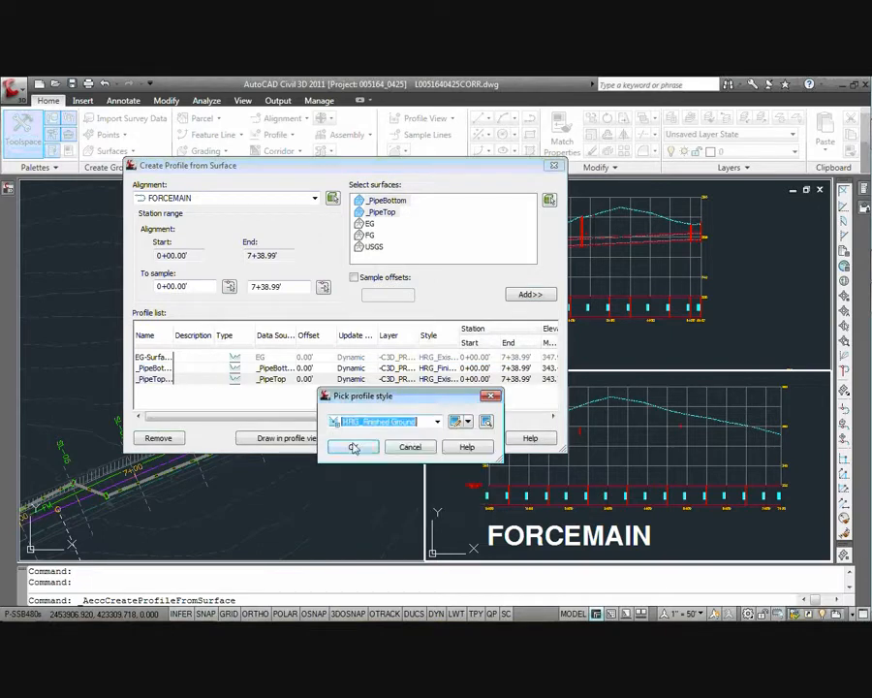
click(354, 448)
click(419, 438)
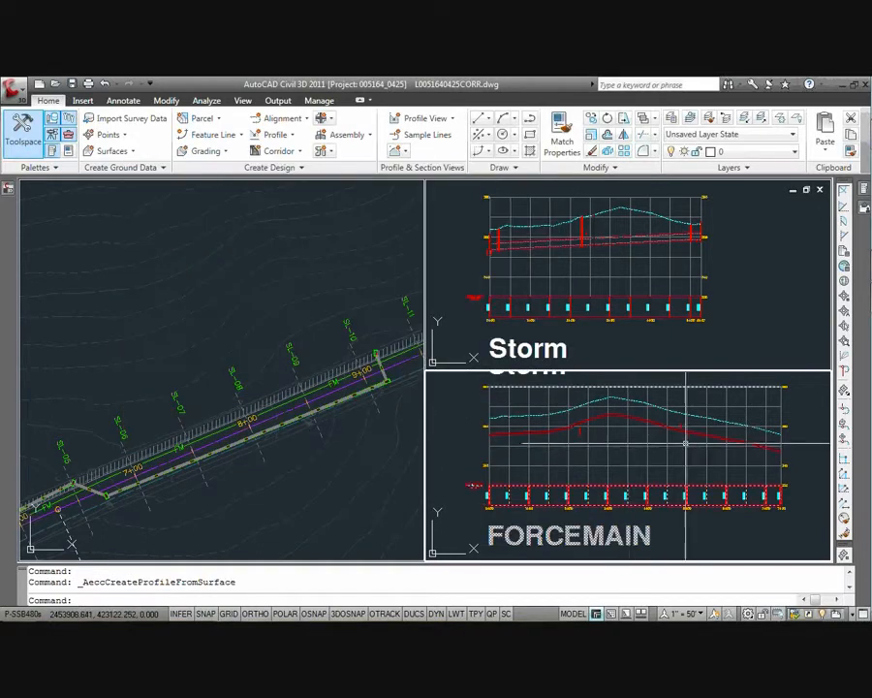
Examine the pipe top and bottom profiles in the FORCEMAIN profile view and compare them with the forcemain route in plan.
scroll(678, 436, up, 5)
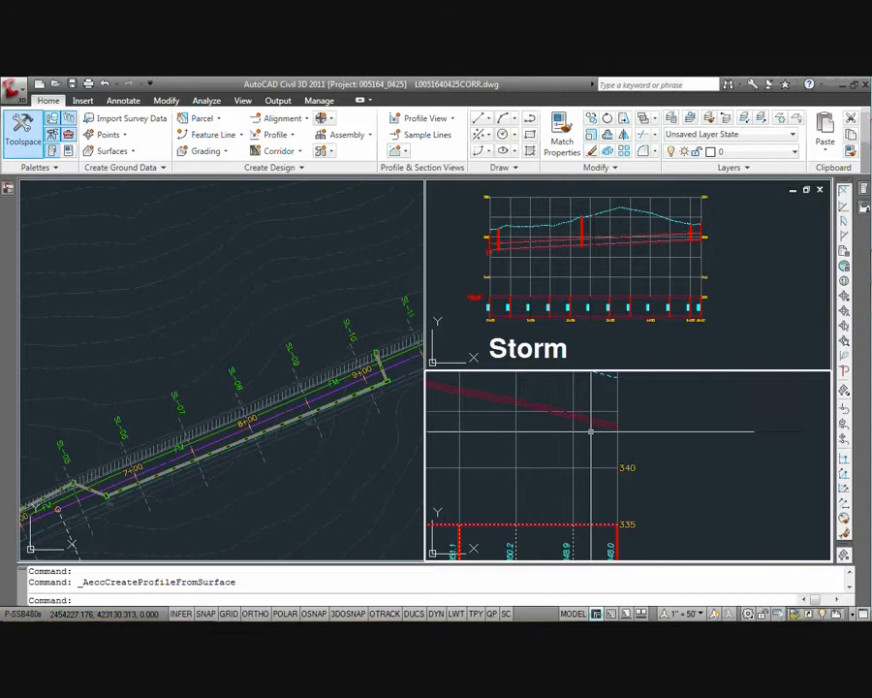
scroll(591, 432, down, 4)
middle_drag(600, 434, 736, 442)
scroll(605, 414, up, 3)
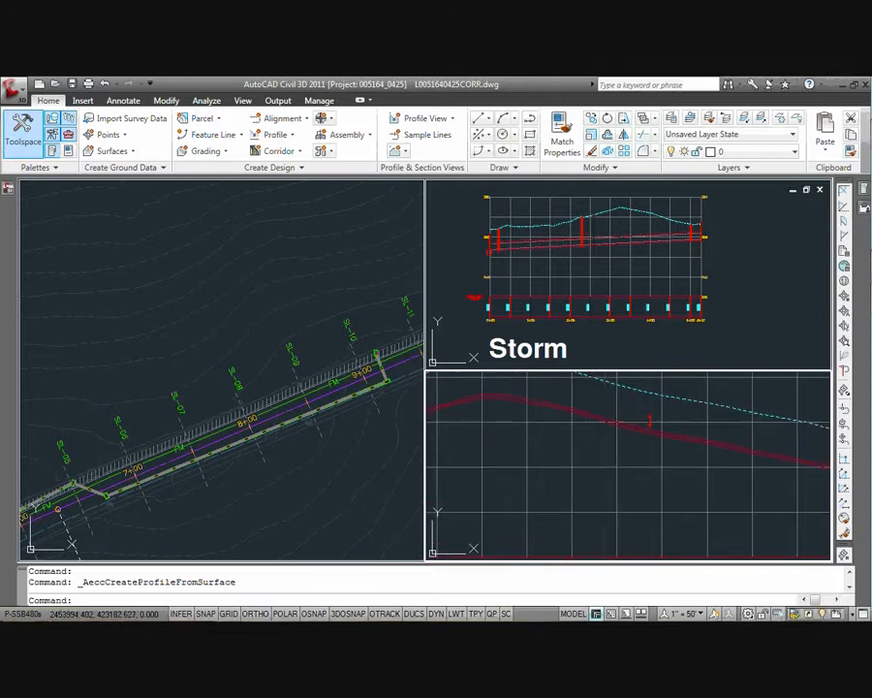
click(608, 419)
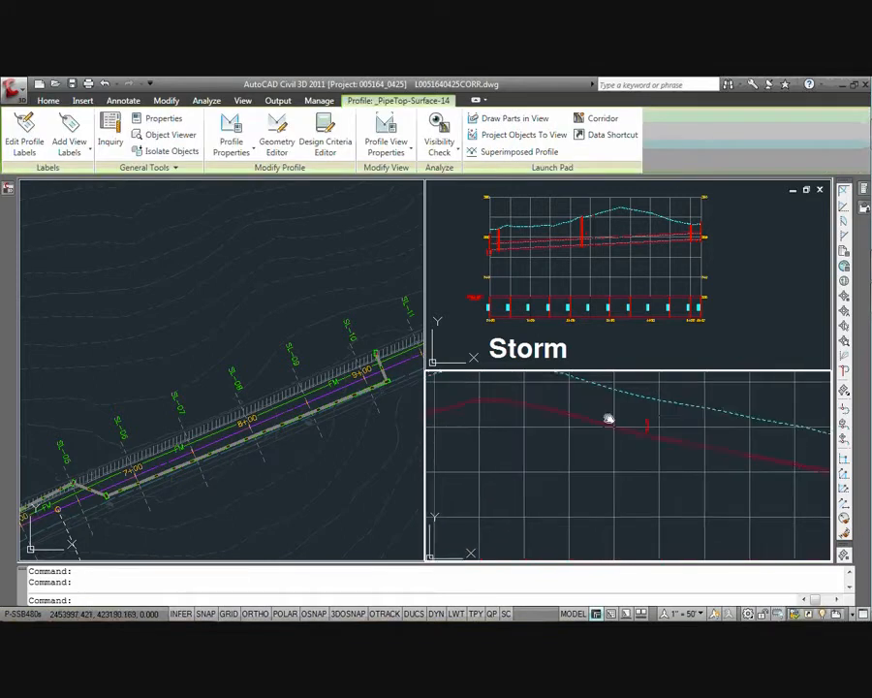
scroll(609, 419, down, 2)
key(Escape)
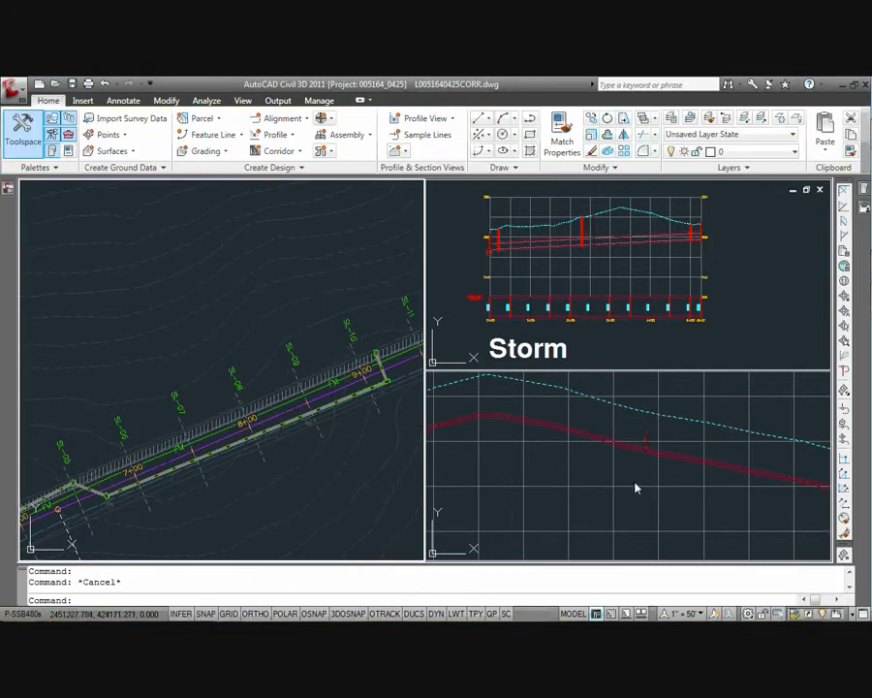
scroll(636, 487, up, 2)
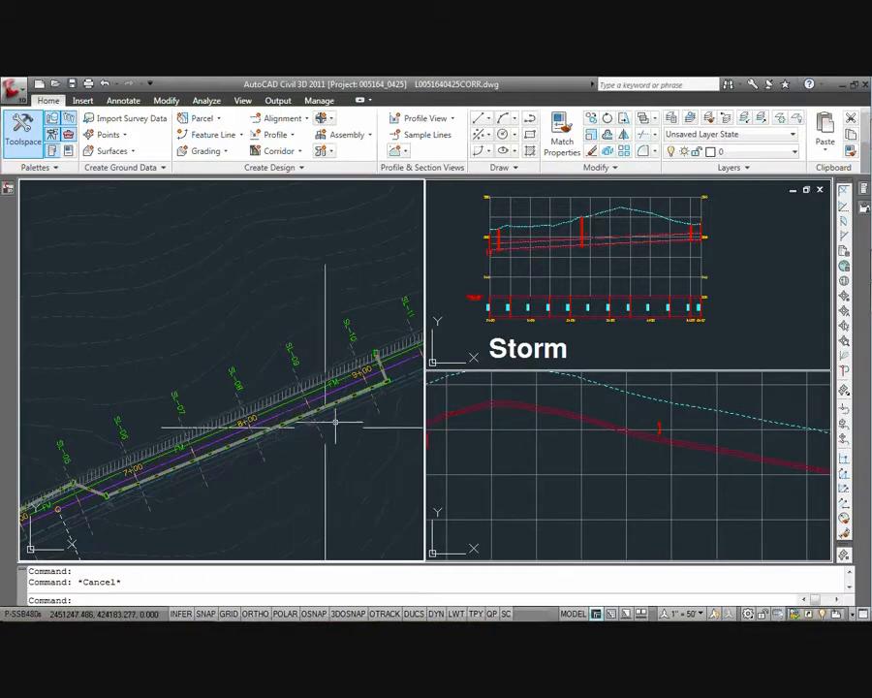
middle_drag(233, 357, 285, 321)
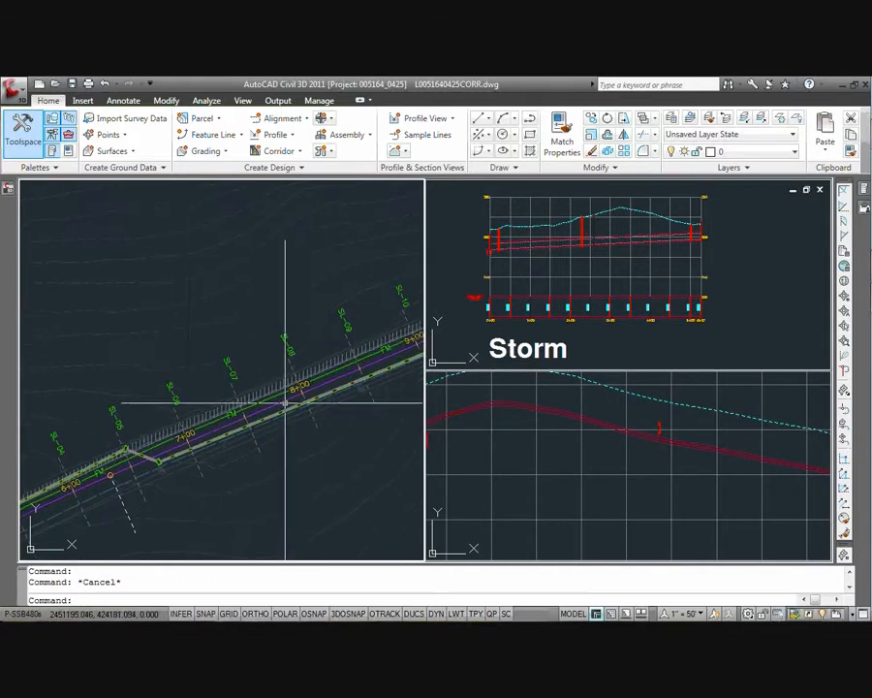
mouse_move(200, 423)
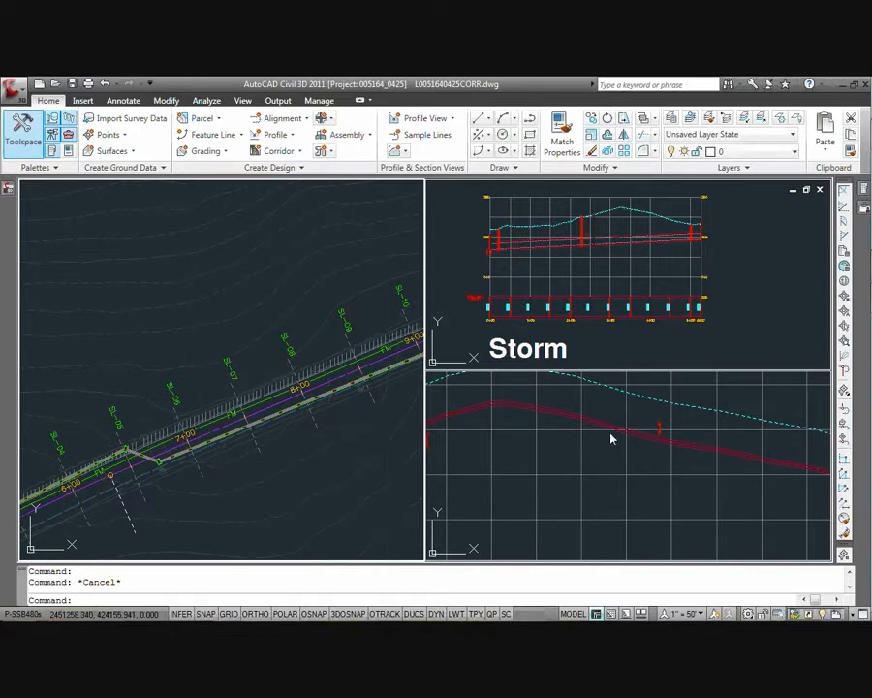
Delete the _PipeBottom surface profile from the FORCEMAIN alignment's profiles.
click(571, 440)
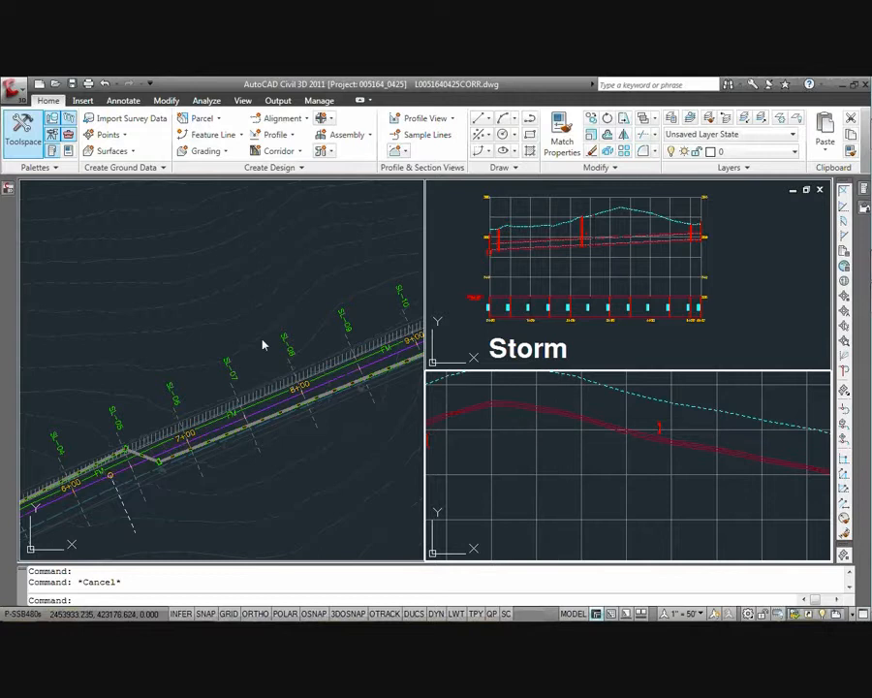
mouse_move(7, 252)
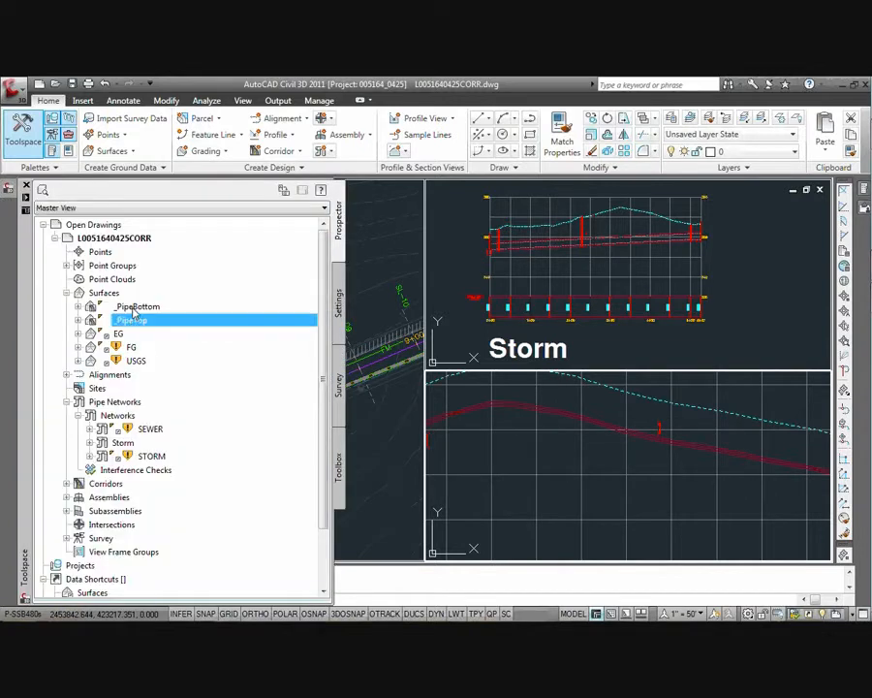
click(133, 308)
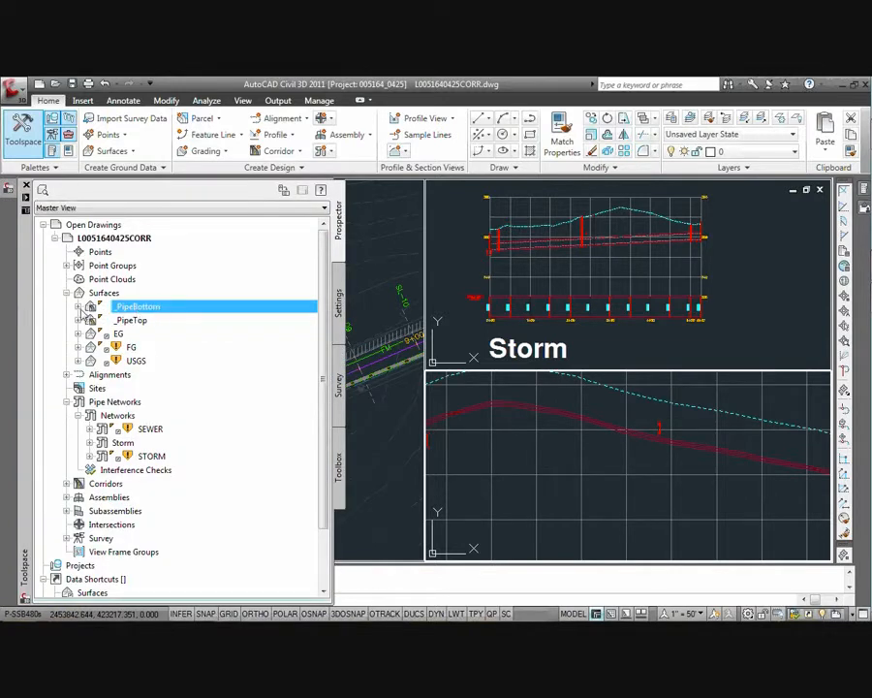
click(78, 307)
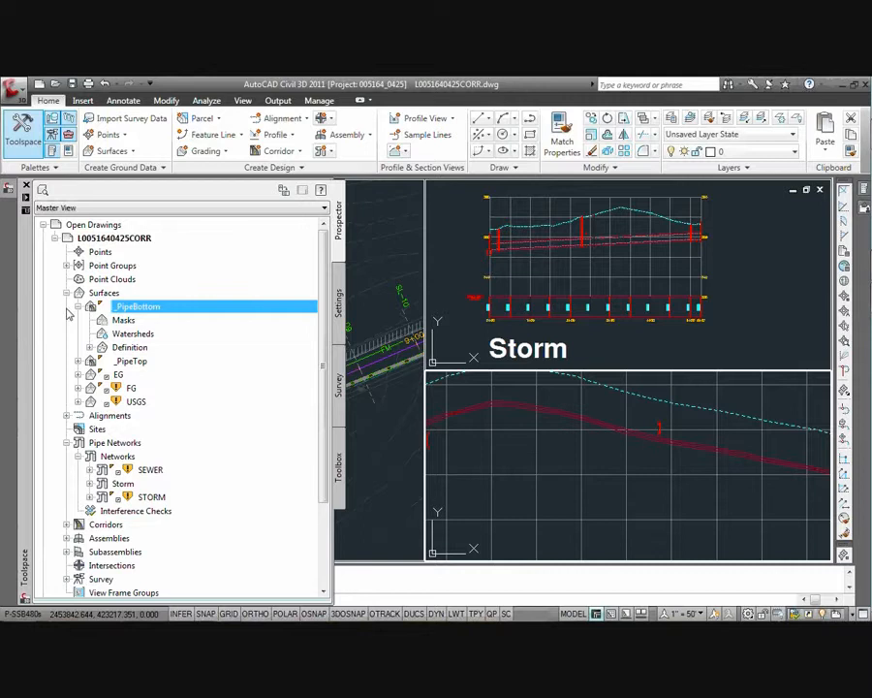
click(66, 442)
click(66, 415)
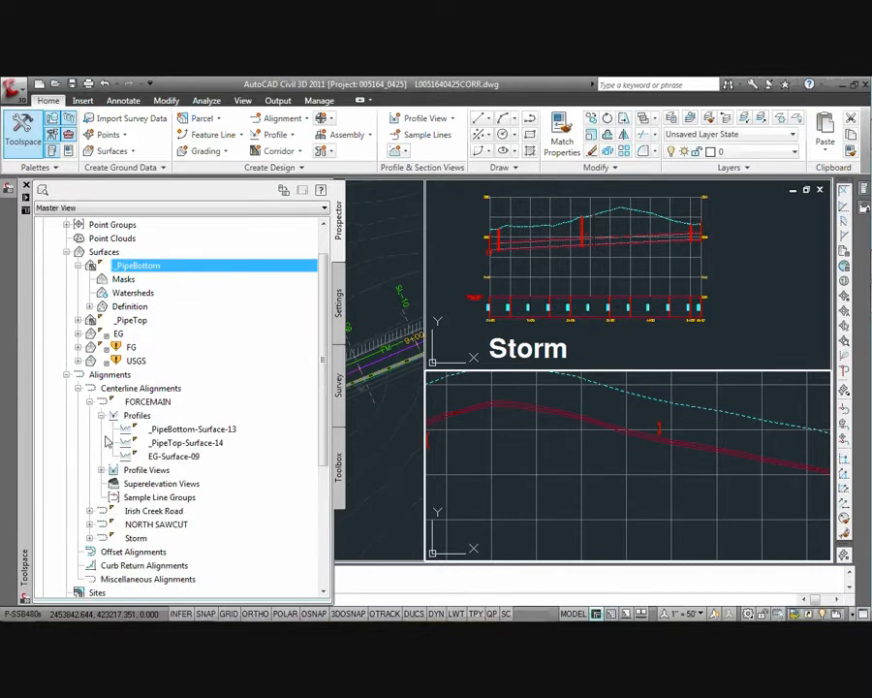
click(194, 443)
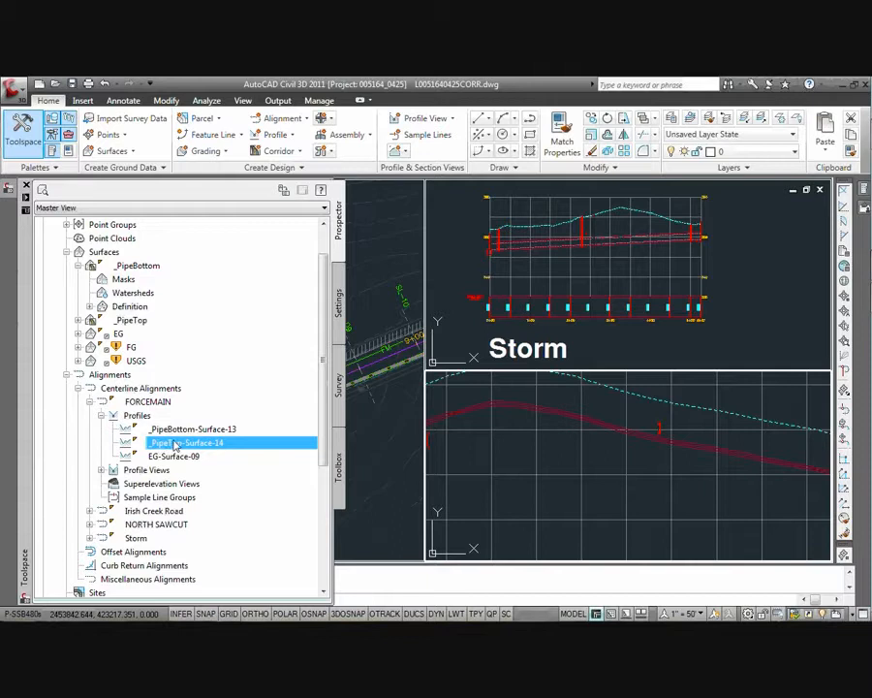
click(199, 430)
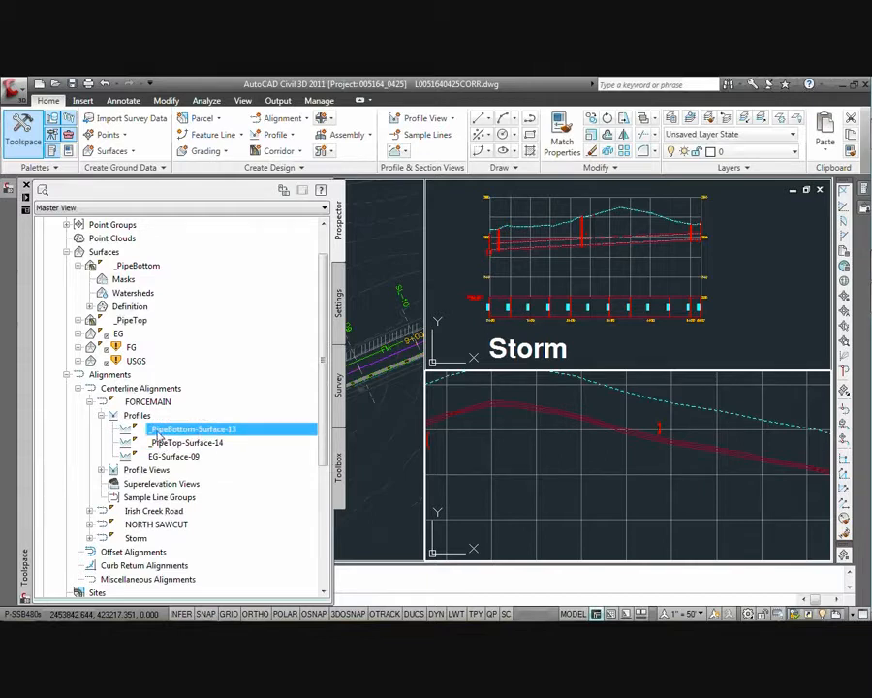
right_click(199, 429)
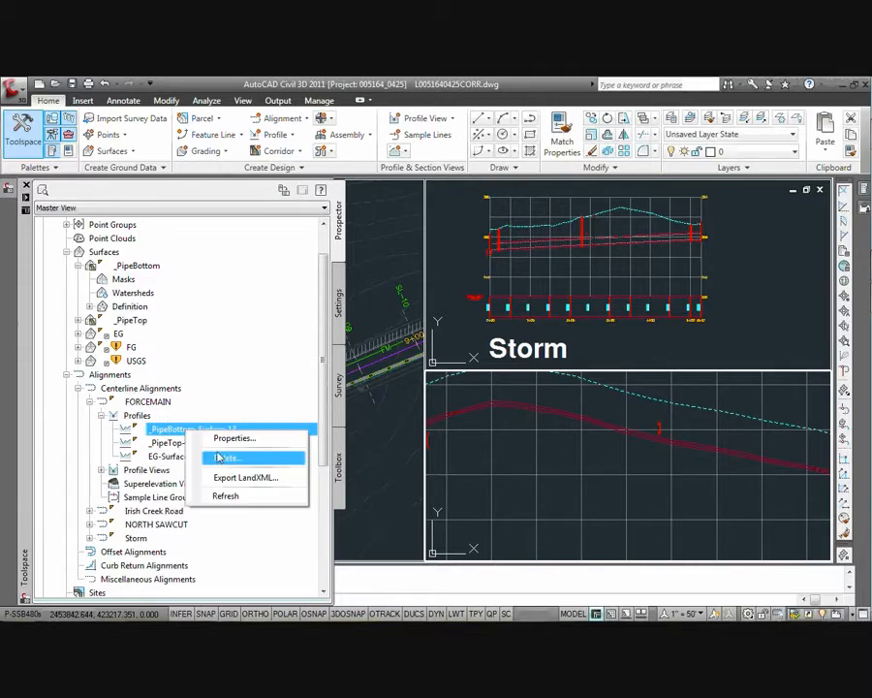
click(226, 456)
click(474, 387)
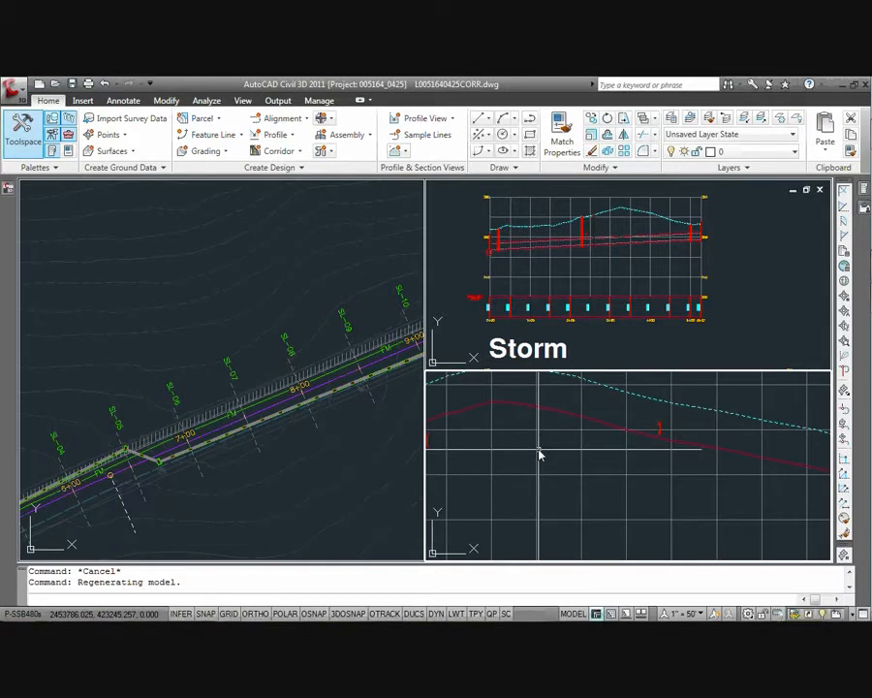
Examine the remaining pipe top profile in the FORCEMAIN profile view and compare its crossing marker with the Storm profile view.
scroll(528, 446, down, 2)
middle_drag(515, 456, 634, 426)
middle_drag(624, 421, 624, 442)
scroll(706, 427, up, 5)
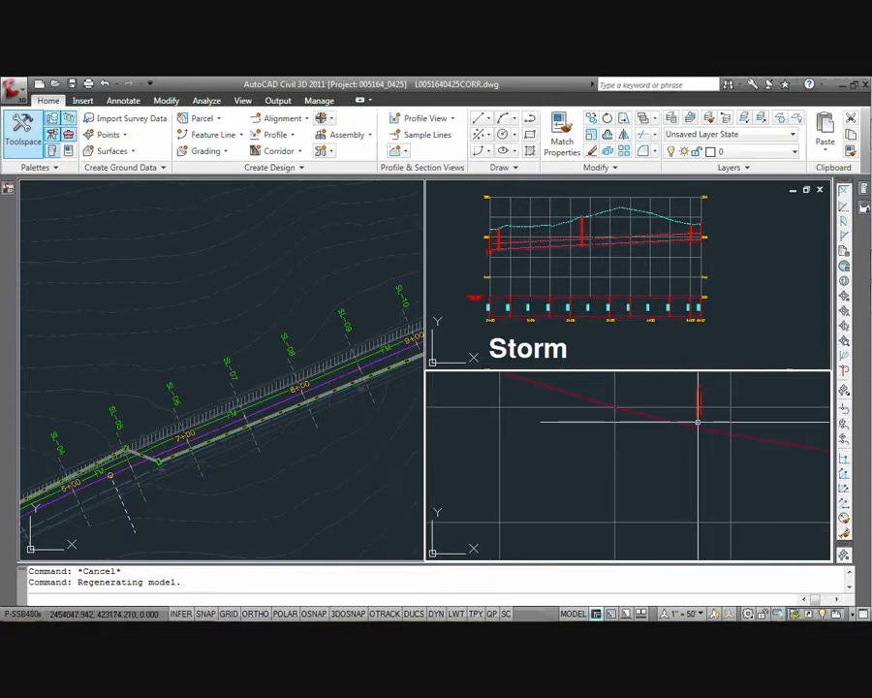
click(722, 262)
scroll(726, 272, up, 5)
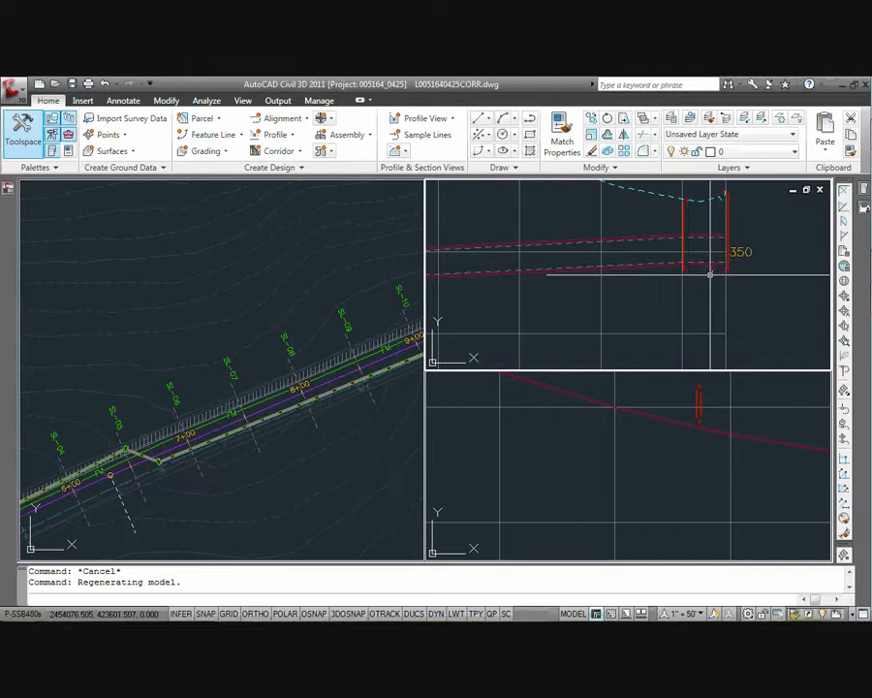
scroll(710, 274, down, 3)
click(710, 400)
scroll(709, 399, down, 3)
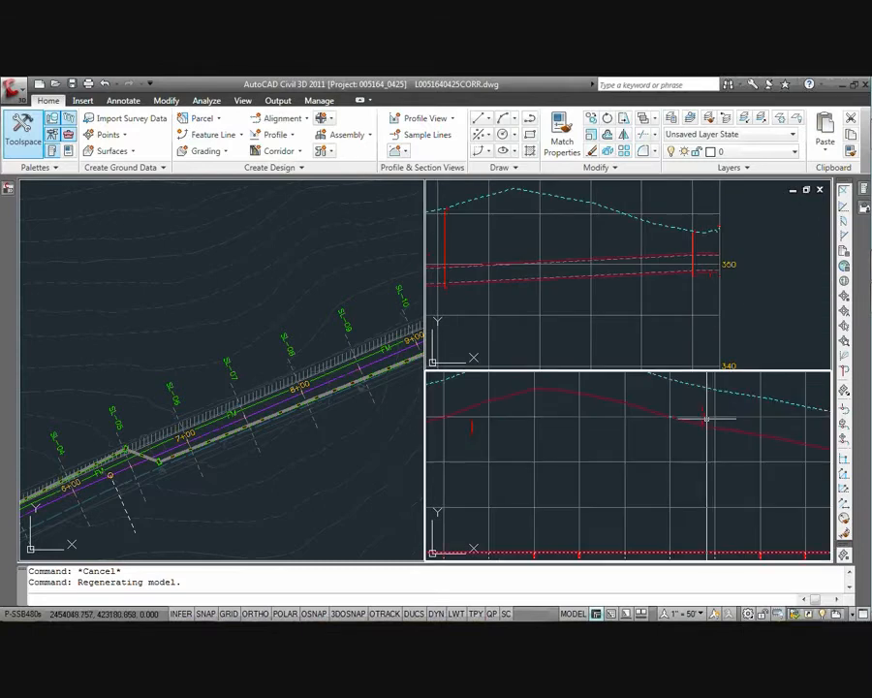
scroll(709, 419, down, 3)
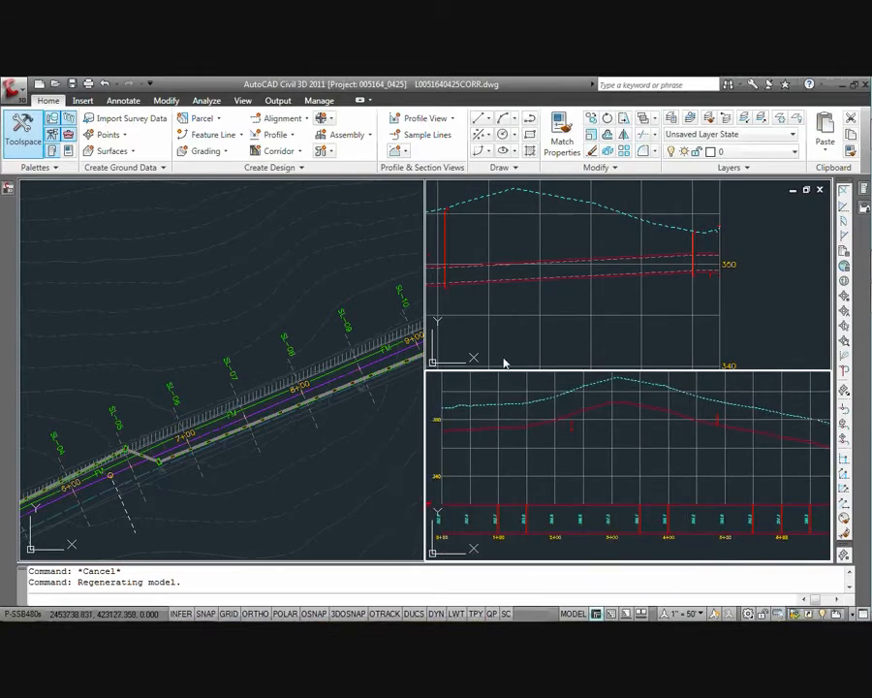
Start a new layout profile in the FORCEMAIN profile view with the HRG_Finished Layout style and no label set.
click(277, 134)
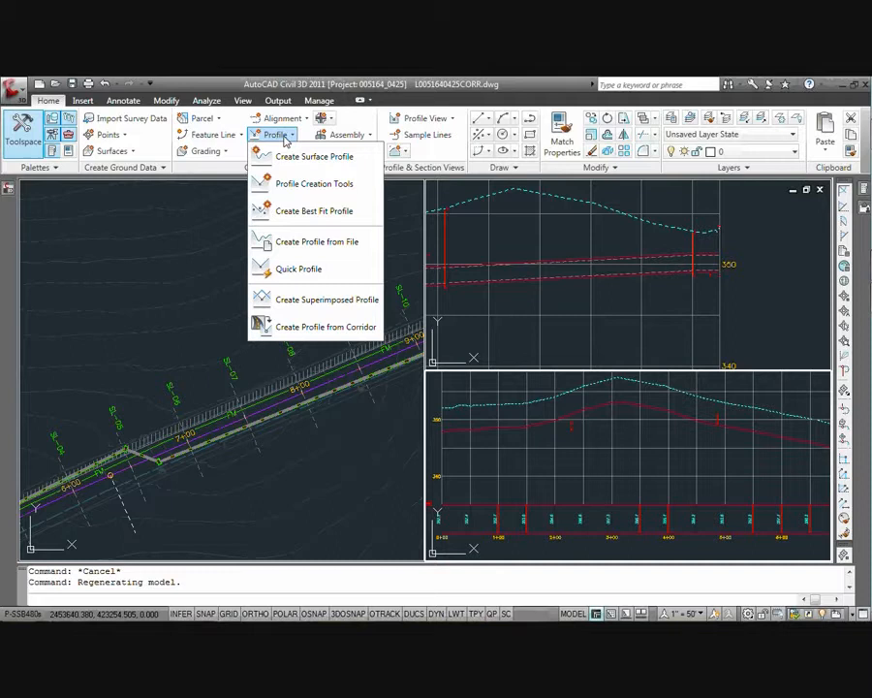
click(306, 183)
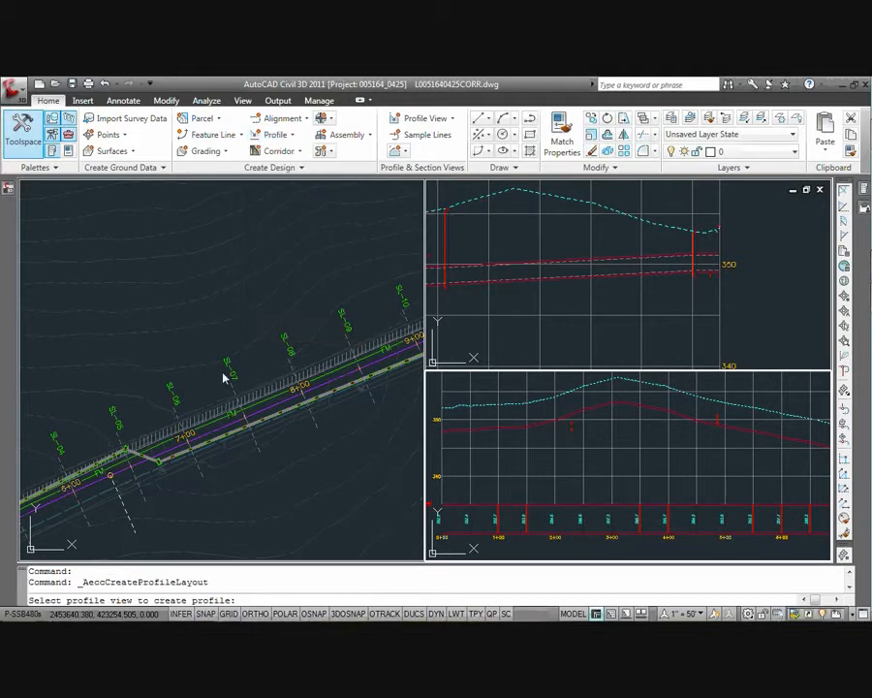
click(584, 459)
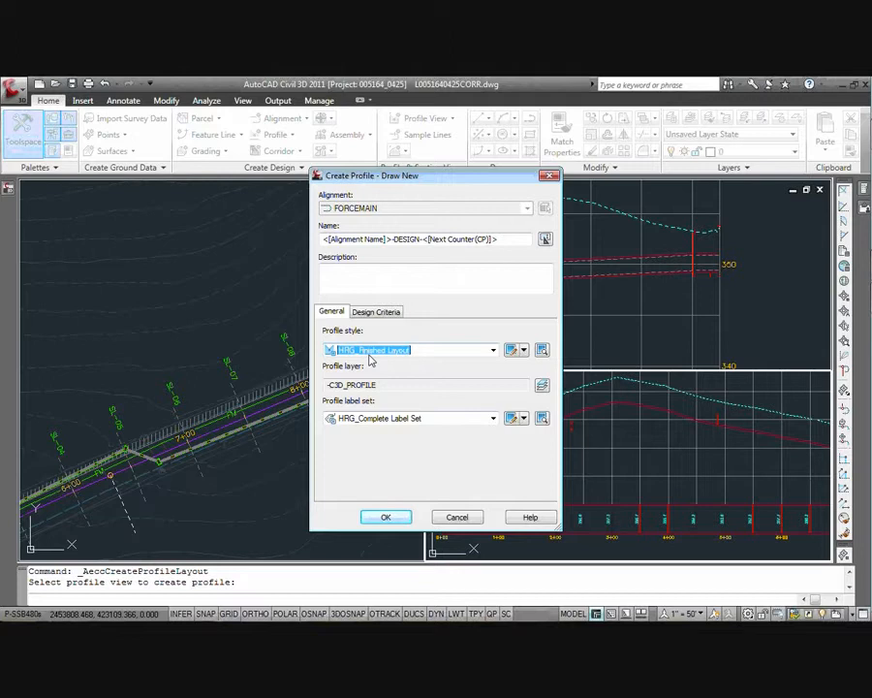
click(401, 418)
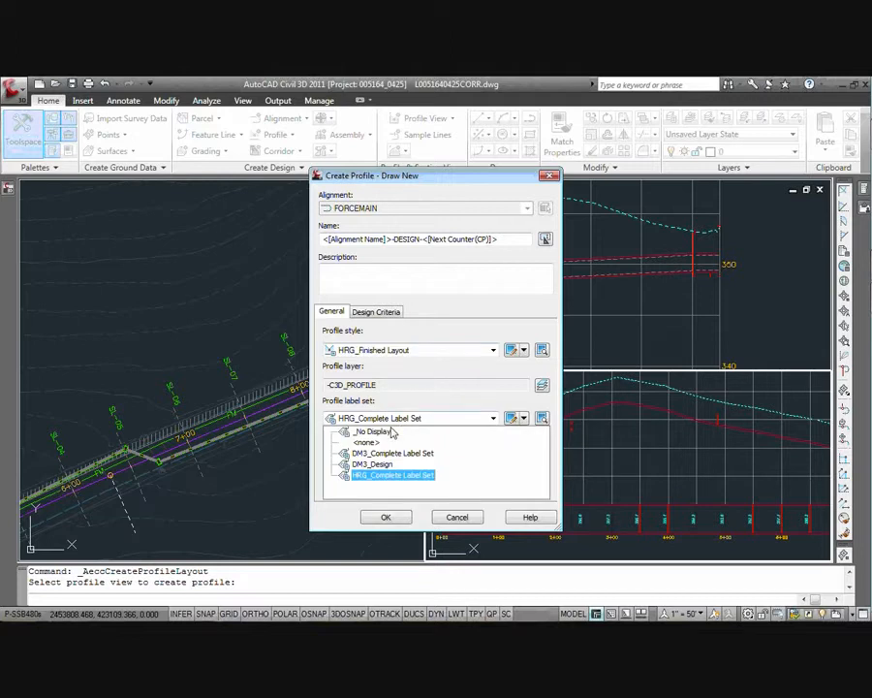
click(360, 442)
click(374, 312)
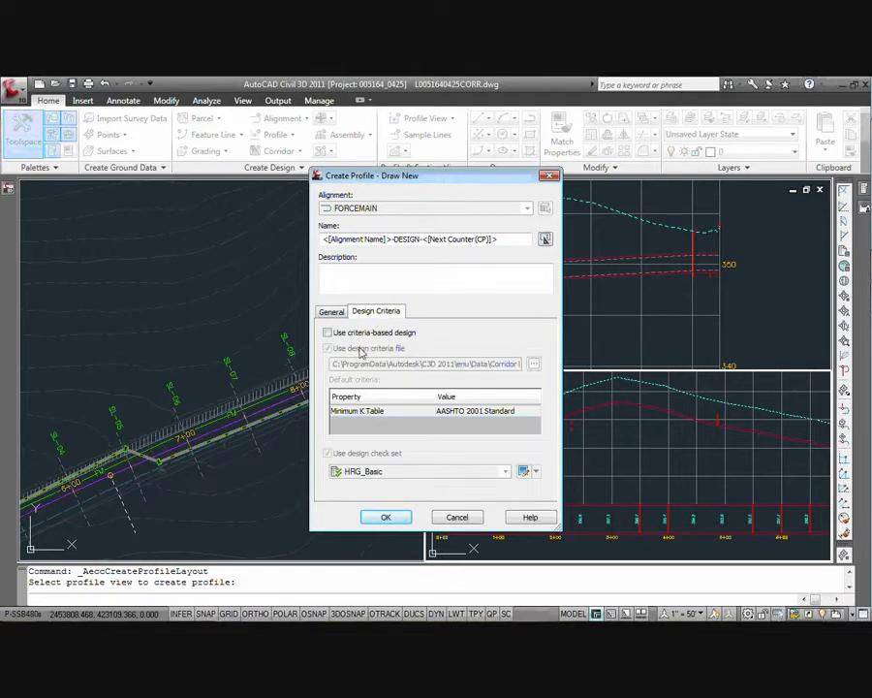
click(332, 312)
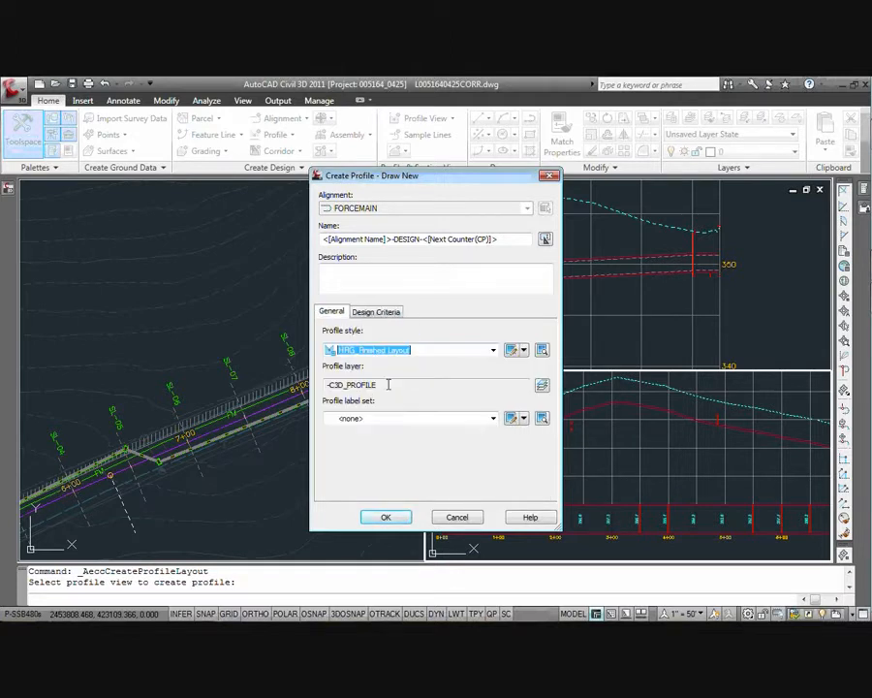
click(369, 353)
click(392, 385)
click(392, 521)
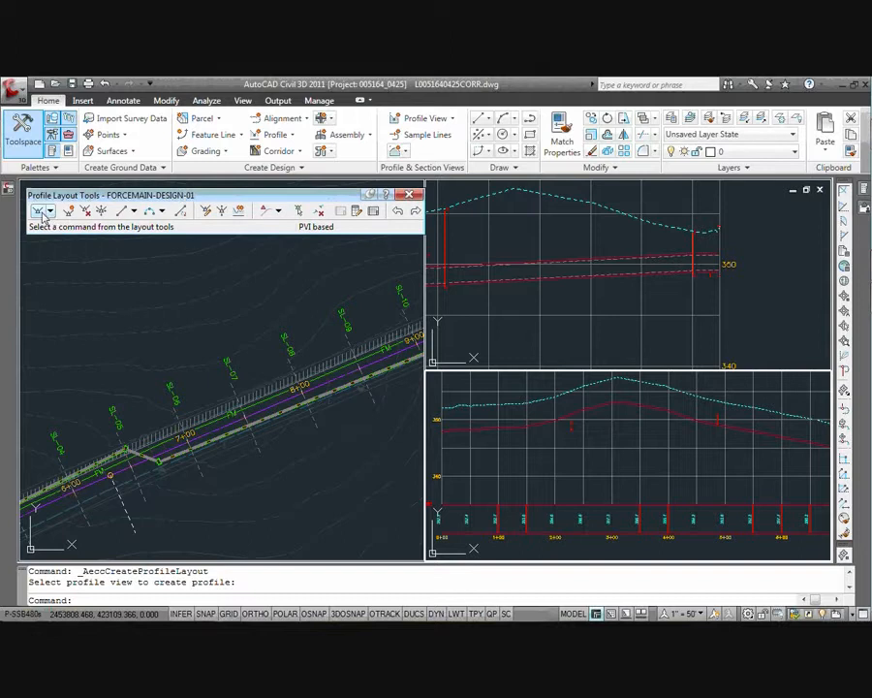
Draw two design tangents below the pipe top, from station 0+00 at elevation about 345 through about 5+05, 347 to the view's end at about 343.
click(41, 213)
scroll(502, 432, up, 2)
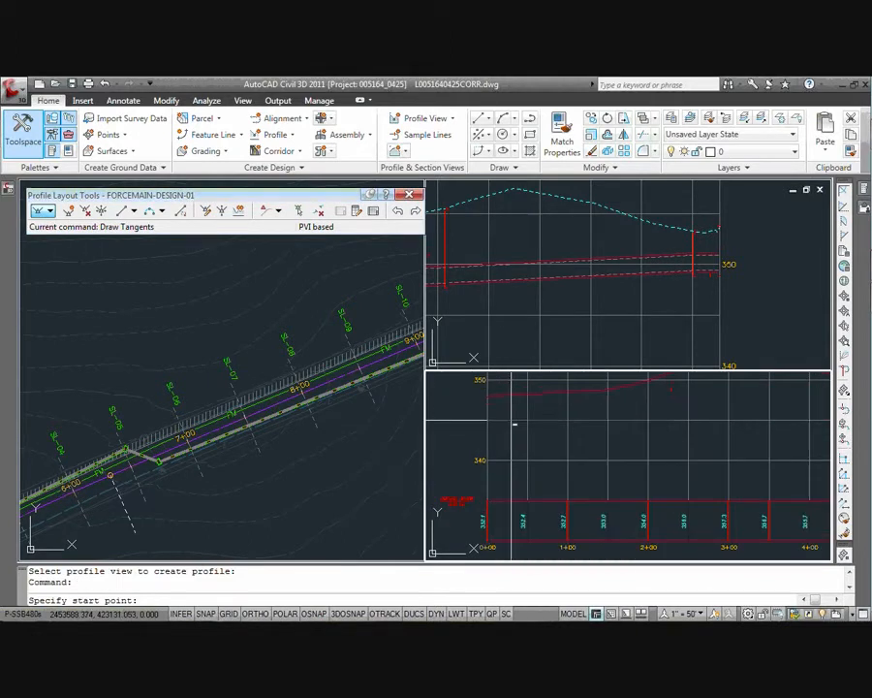
text(nea)
key(Return)
click(491, 422)
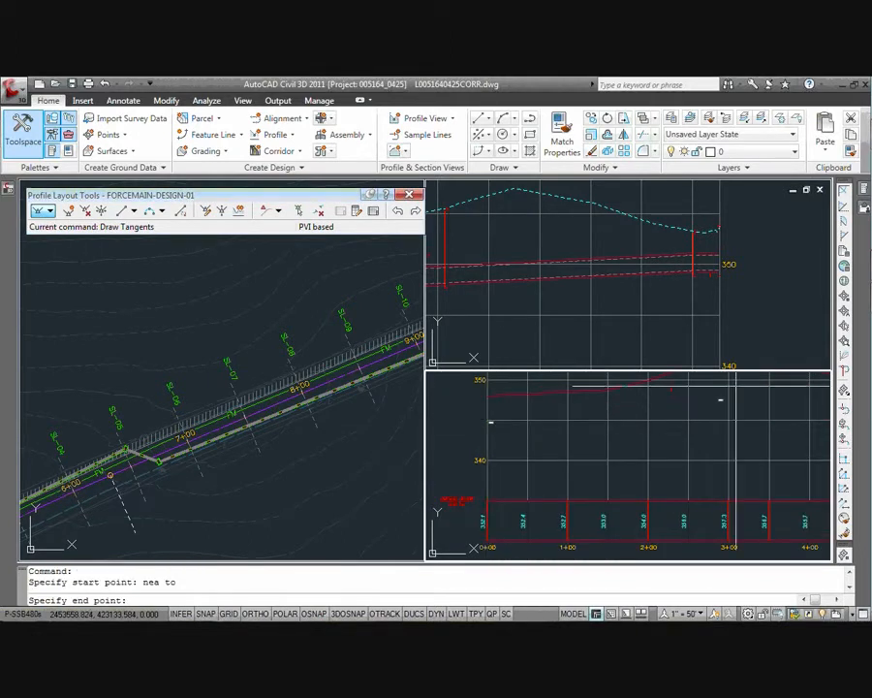
scroll(679, 407, down, 4)
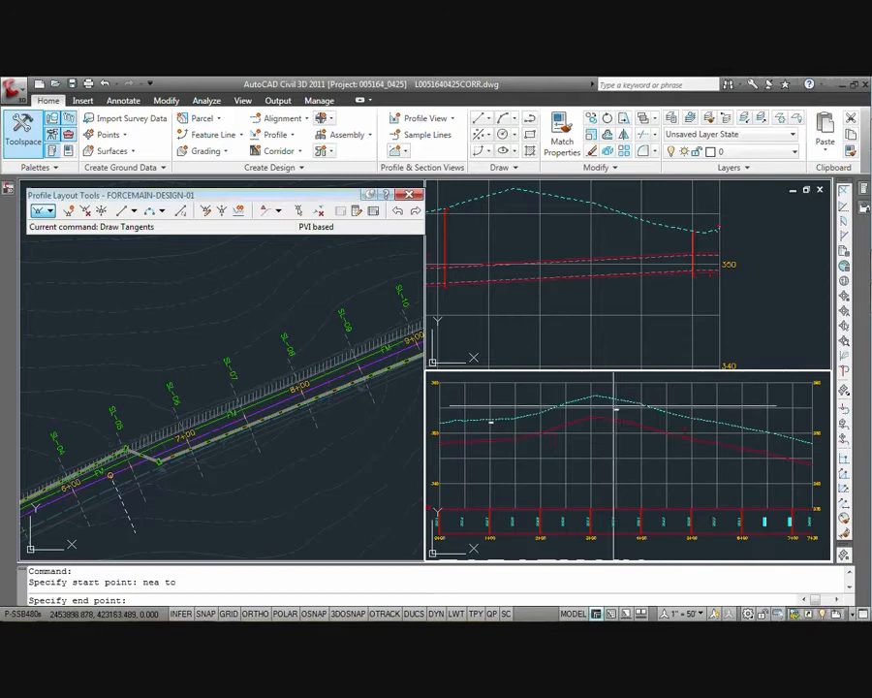
click(694, 448)
middle_drag(727, 461, 657, 459)
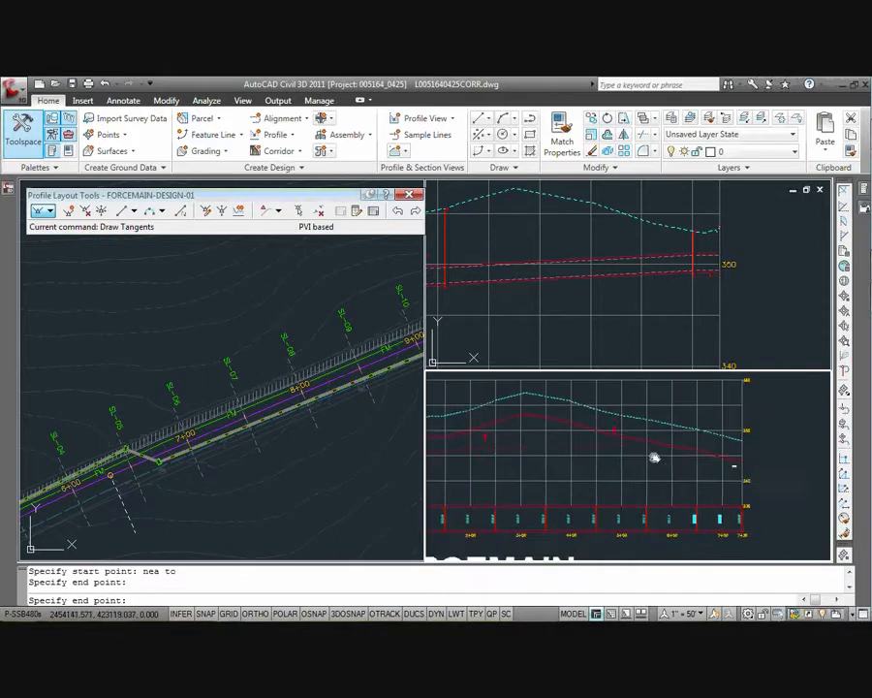
scroll(712, 465, up, 2)
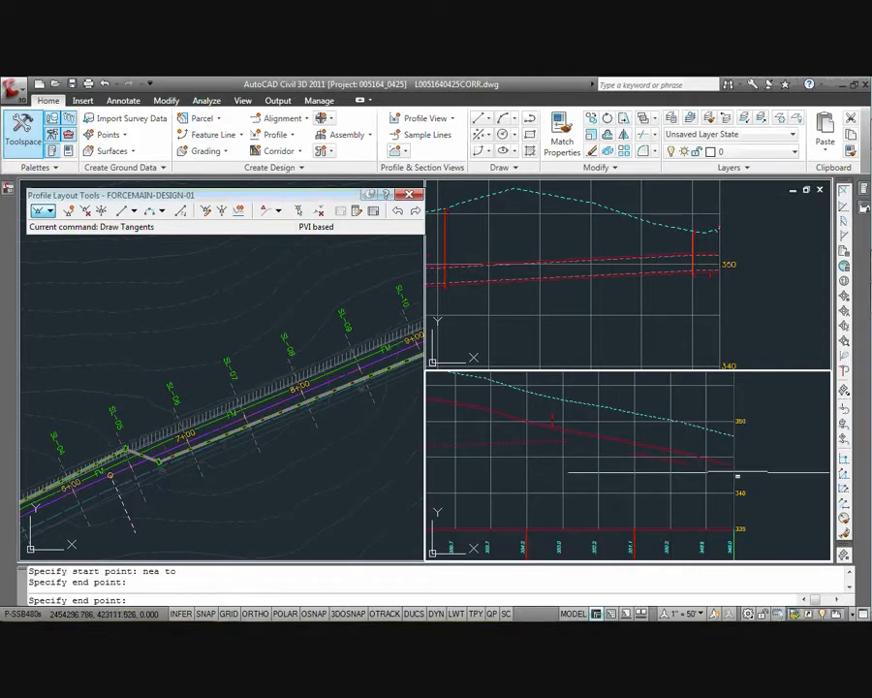
text(nea)
key(Return)
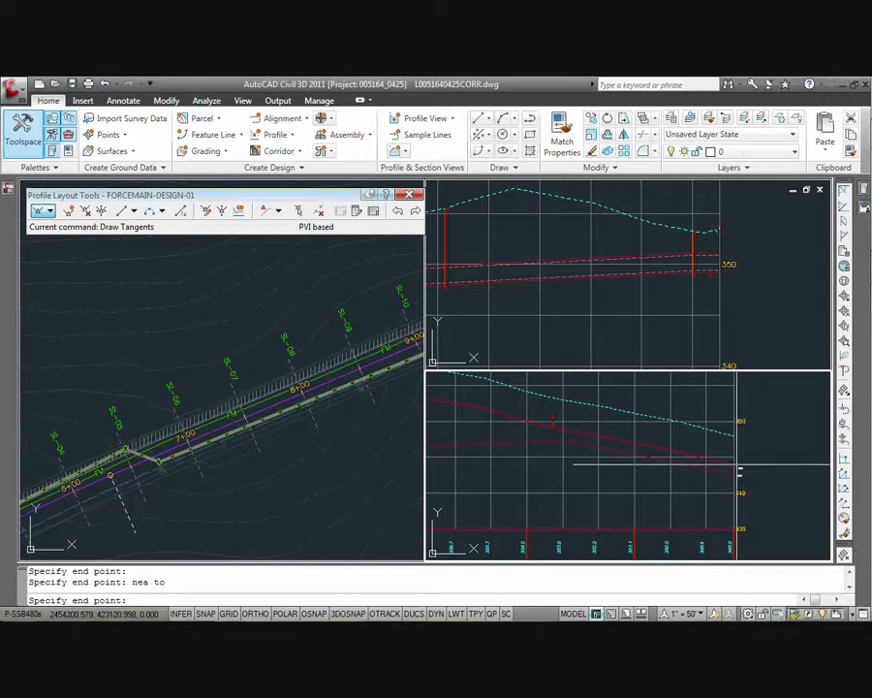
click(669, 446)
key(Return)
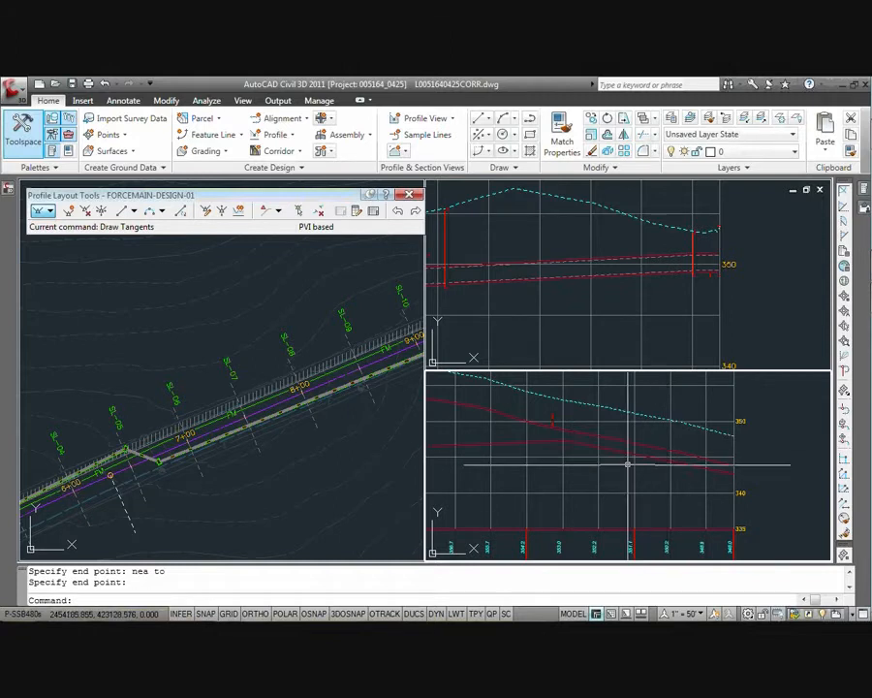
Check the new design profile's tangents and PVIs across the FORCEMAIN profile view and close the profile layout tools.
scroll(630, 456, down, 3)
scroll(643, 441, up, 3)
click(648, 443)
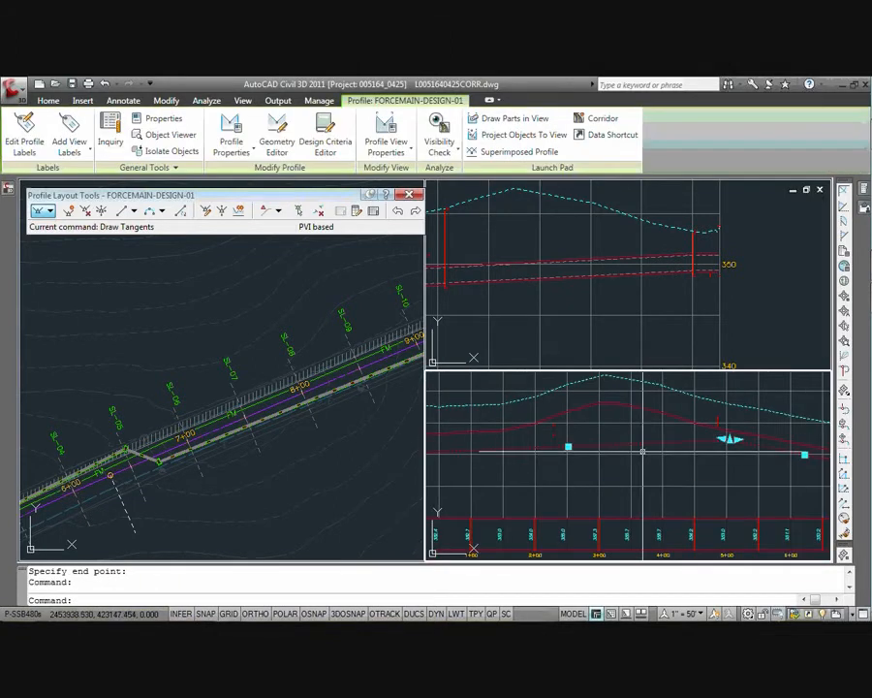
middle_drag(669, 448, 639, 452)
scroll(636, 450, down, 1)
scroll(634, 447, down, 2)
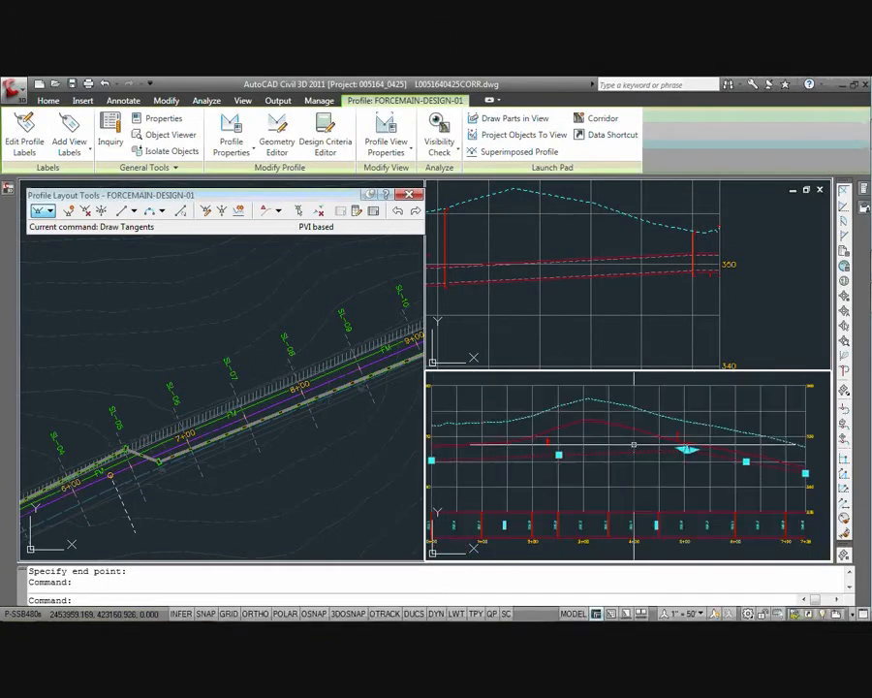
key(Escape)
key(Escape)
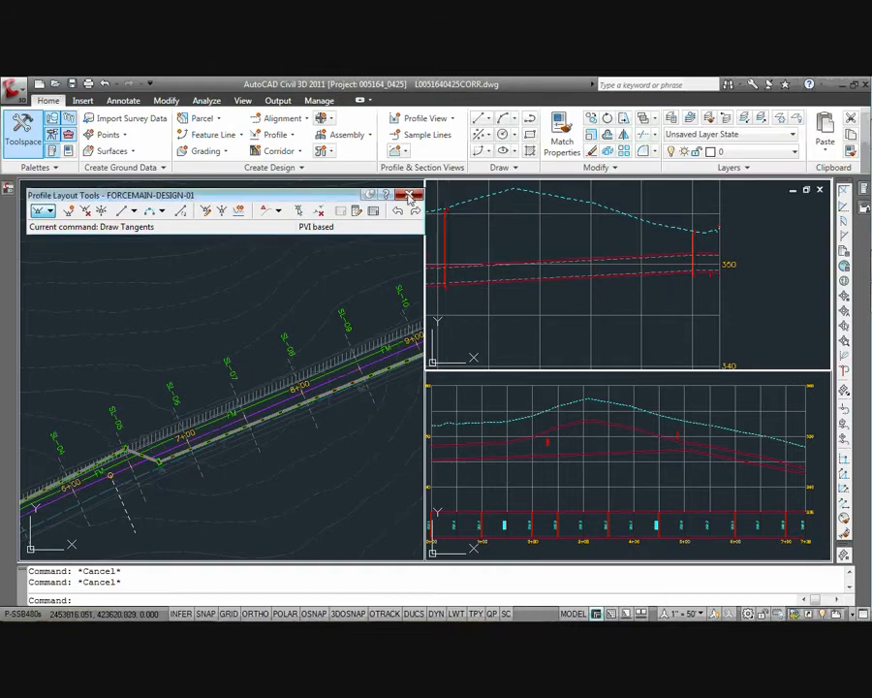
click(409, 197)
Set the PipeCorr corridor's FORCEMAIN baseline to use the FORCEMAIN-DESIGN-01 profile and apply the corridor properties.
mouse_move(28, 245)
click(66, 375)
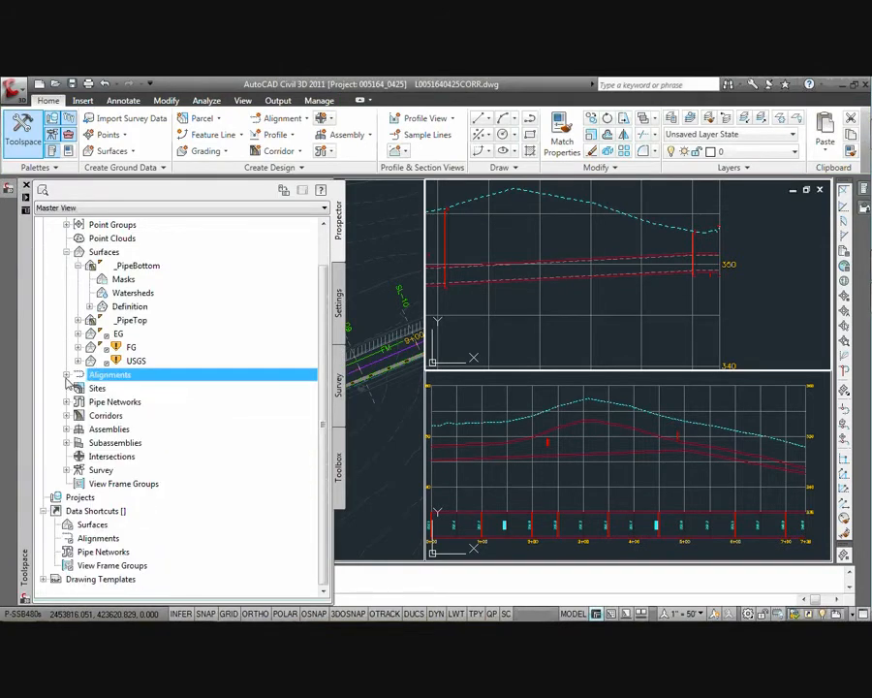
click(66, 416)
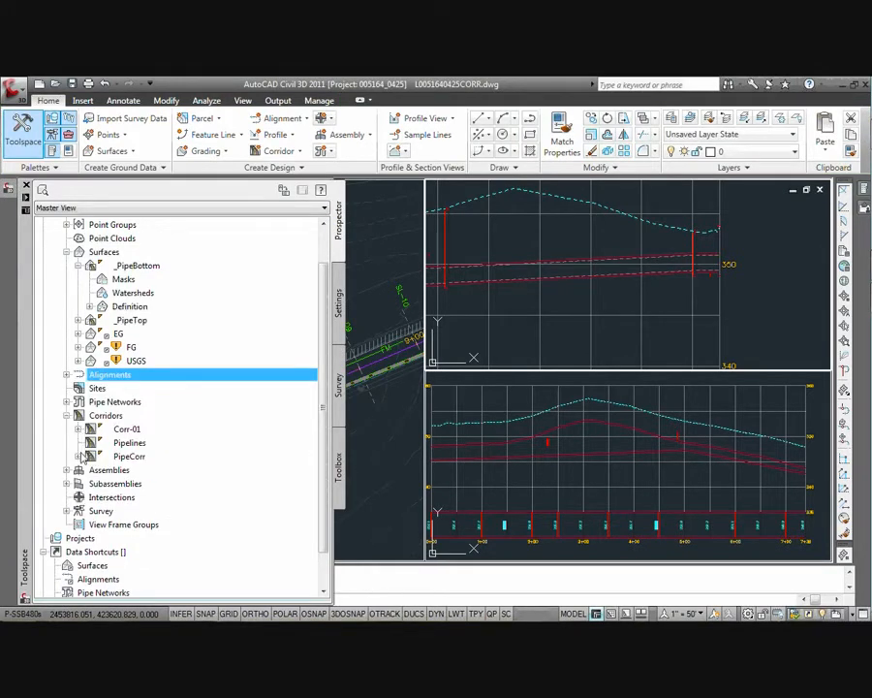
click(77, 457)
click(129, 457)
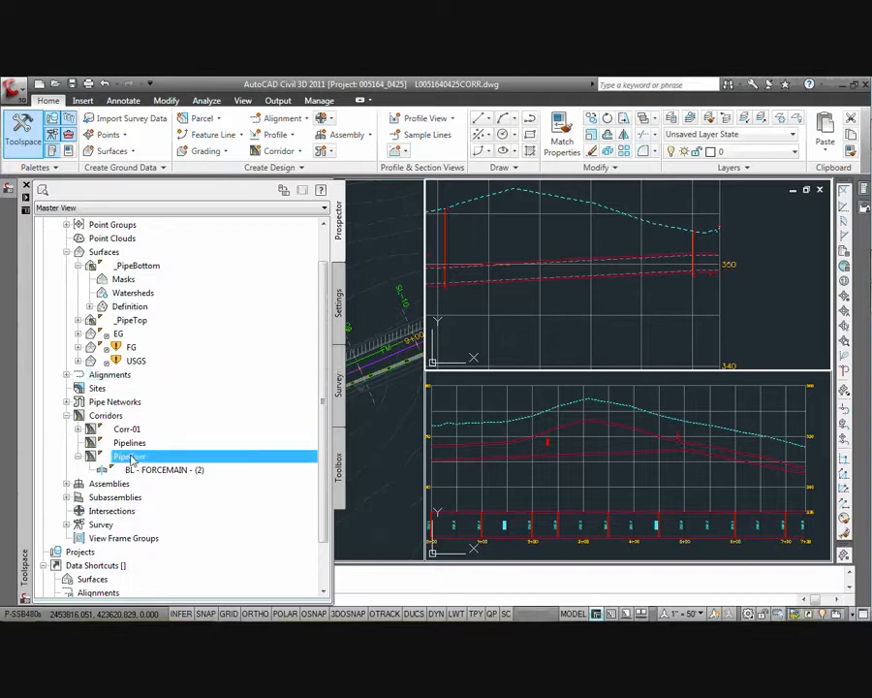
right_click(136, 457)
click(204, 464)
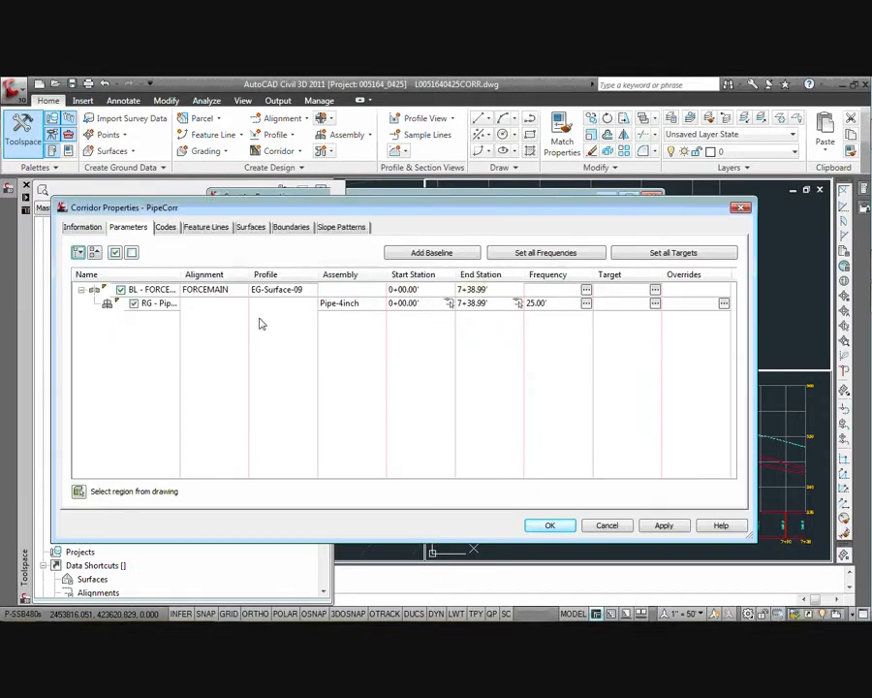
click(284, 290)
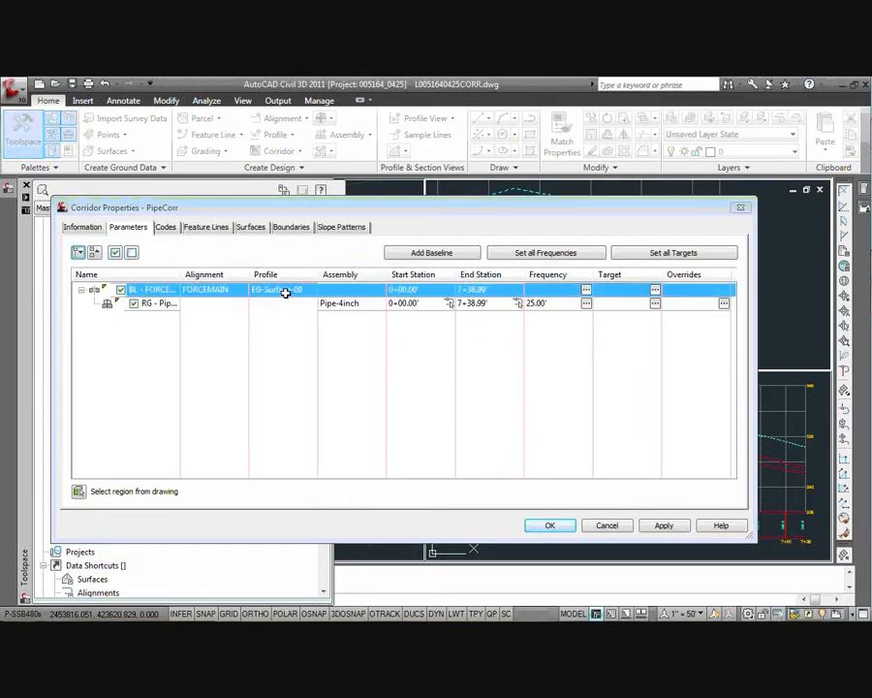
click(365, 387)
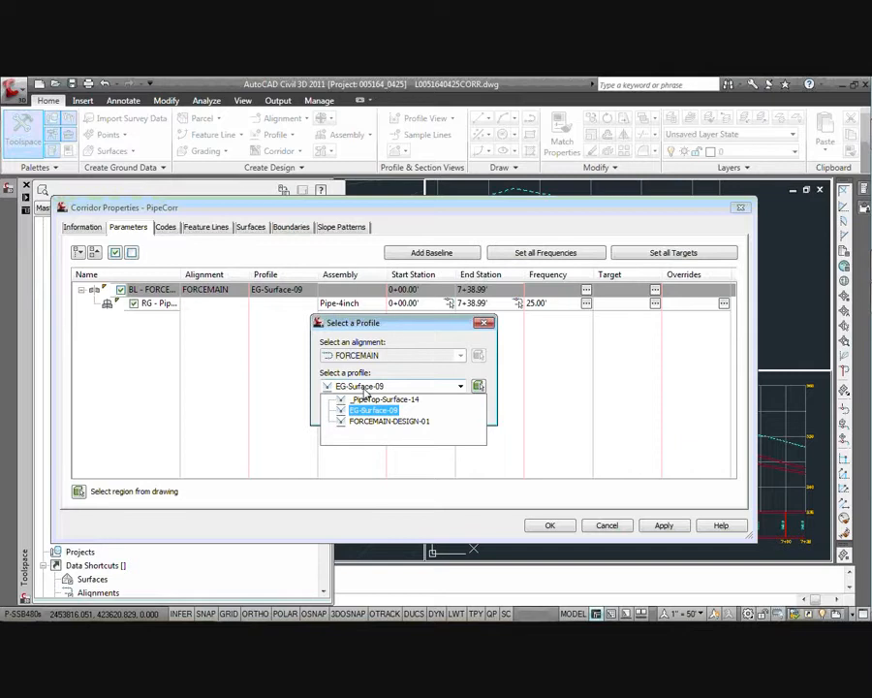
click(391, 421)
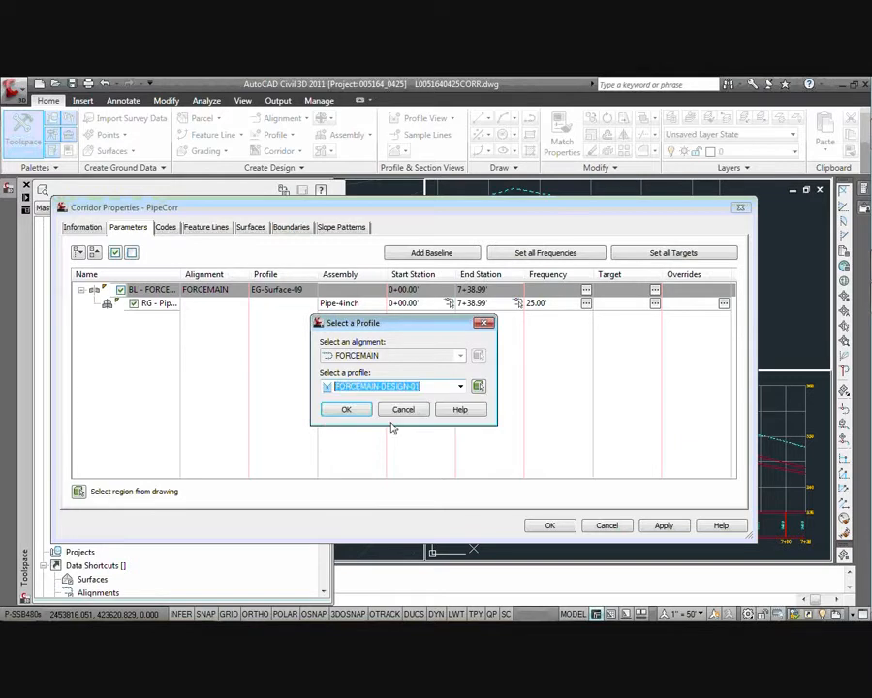
key(Return)
click(551, 526)
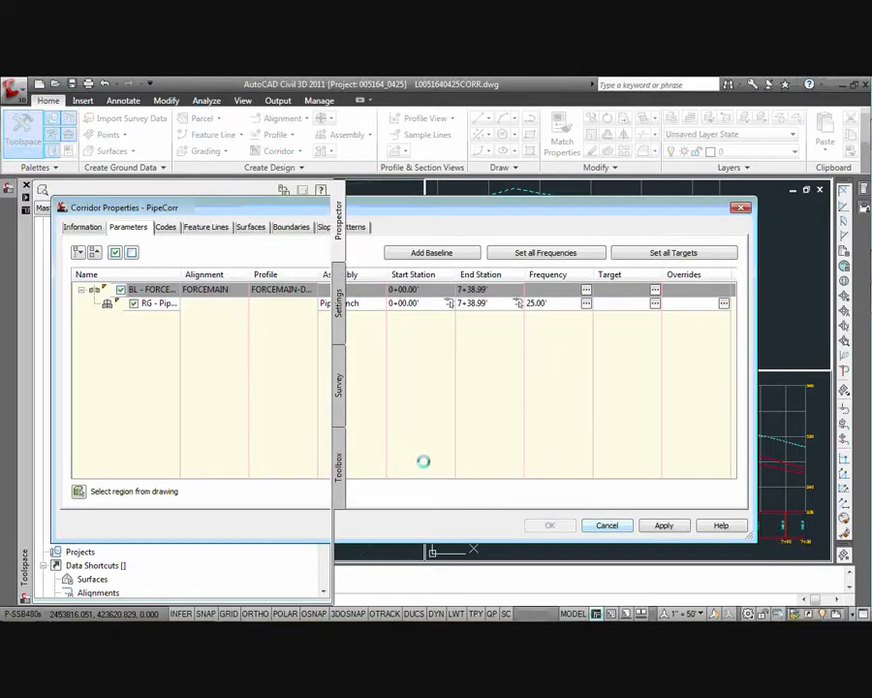
Examine the pipe surface profiles in the FORCEMAIN profile view and compare them with the FORCEMAIN-DESIGN-01 profile.
click(598, 434)
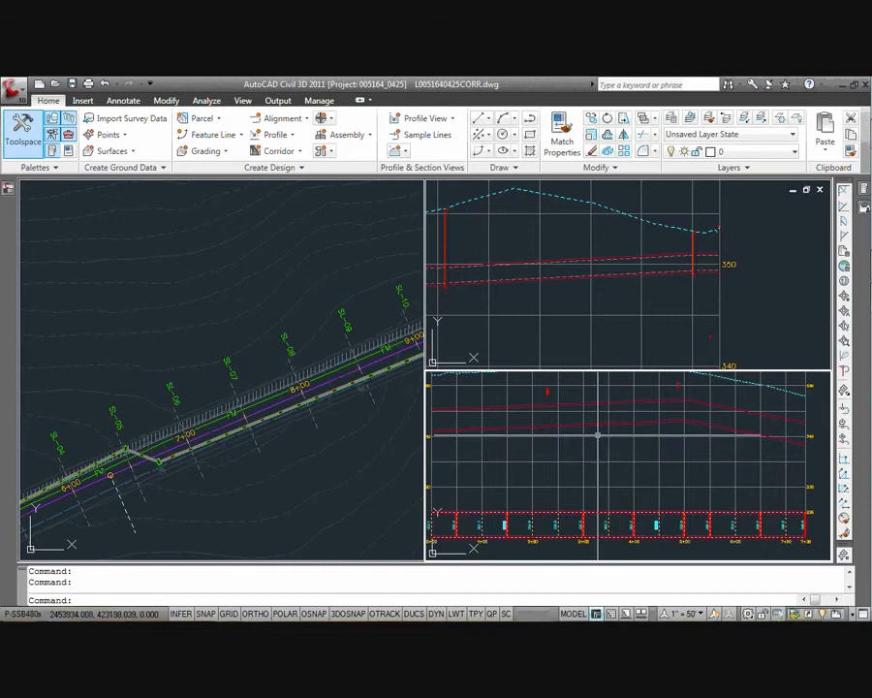
scroll(598, 434, down, 4)
middle_drag(597, 435, 595, 453)
scroll(596, 431, up, 3)
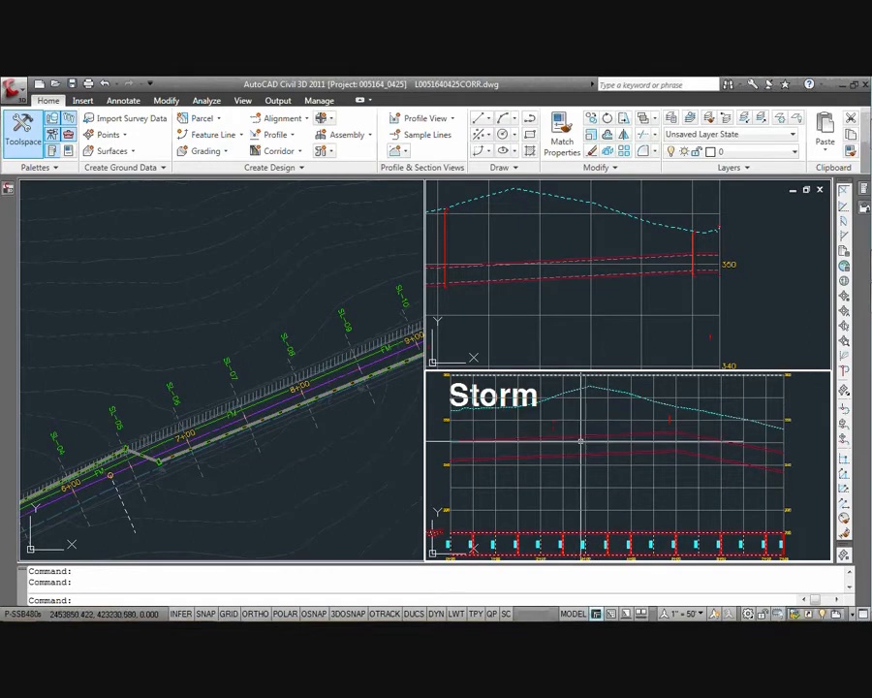
scroll(694, 436, up, 2)
click(688, 429)
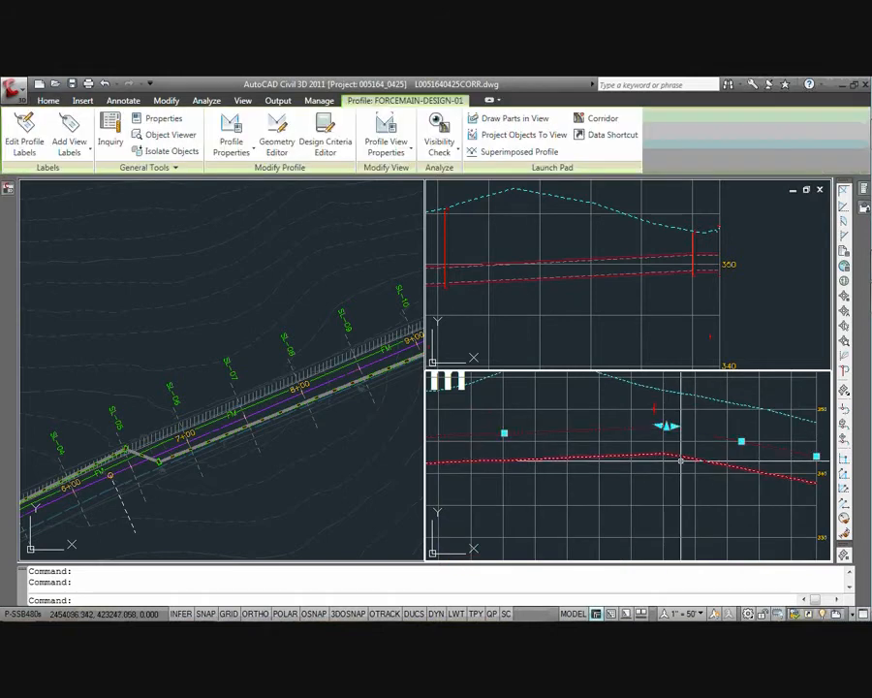
key(Escape)
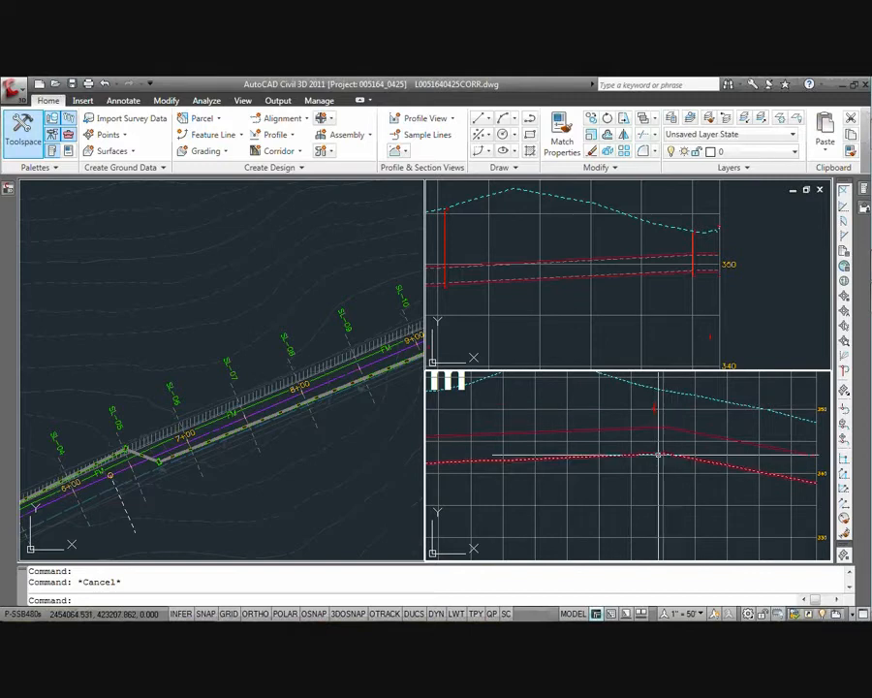
Move the Pipe-4inch assembly's baseline point onto the pipe circle to remove the vertical offset between them.
scroll(676, 353, down, 6)
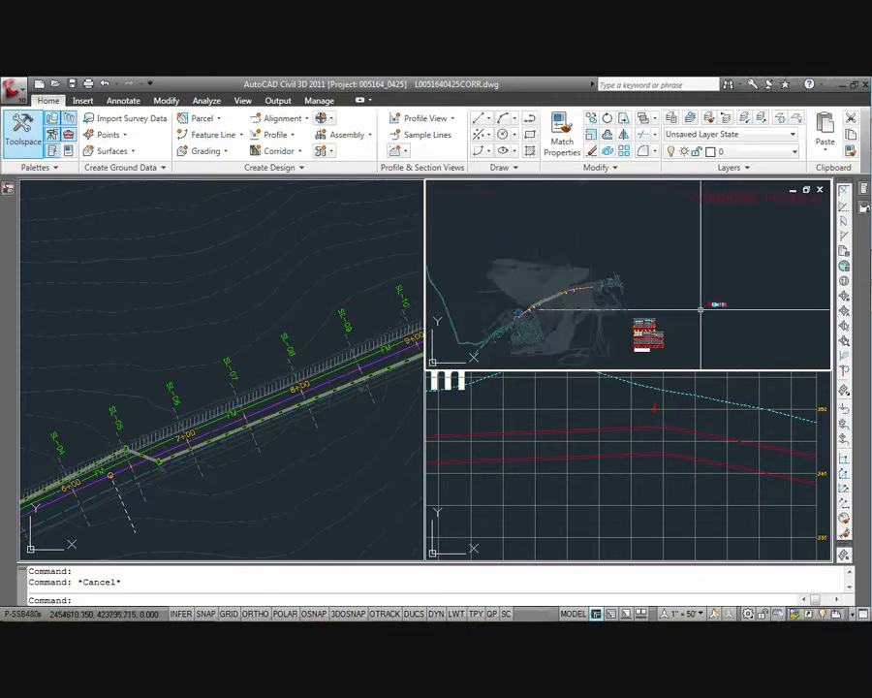
scroll(666, 310, up, 5)
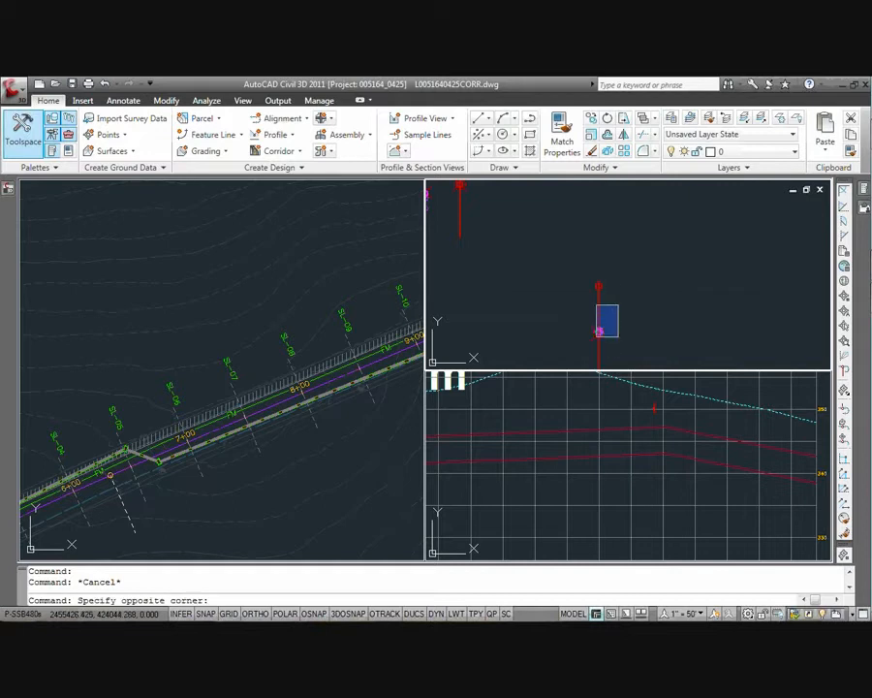
click(596, 306)
scroll(607, 310, up, 3)
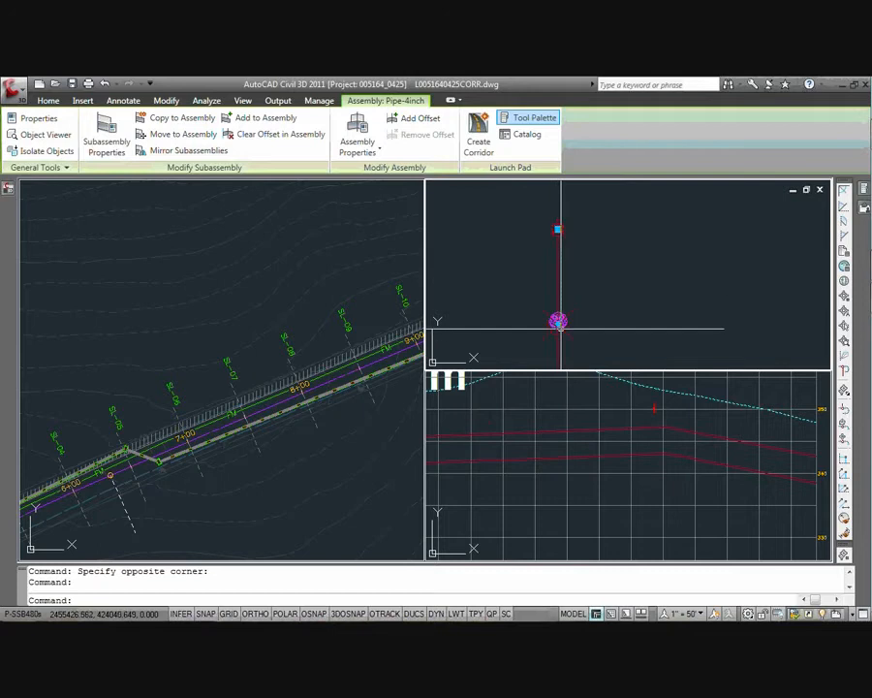
click(558, 322)
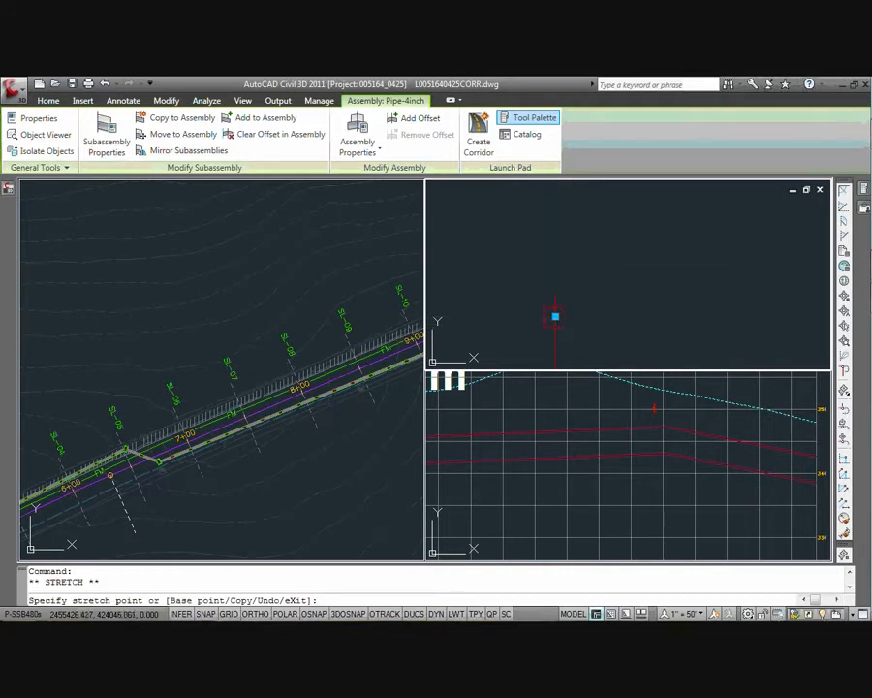
click(556, 316)
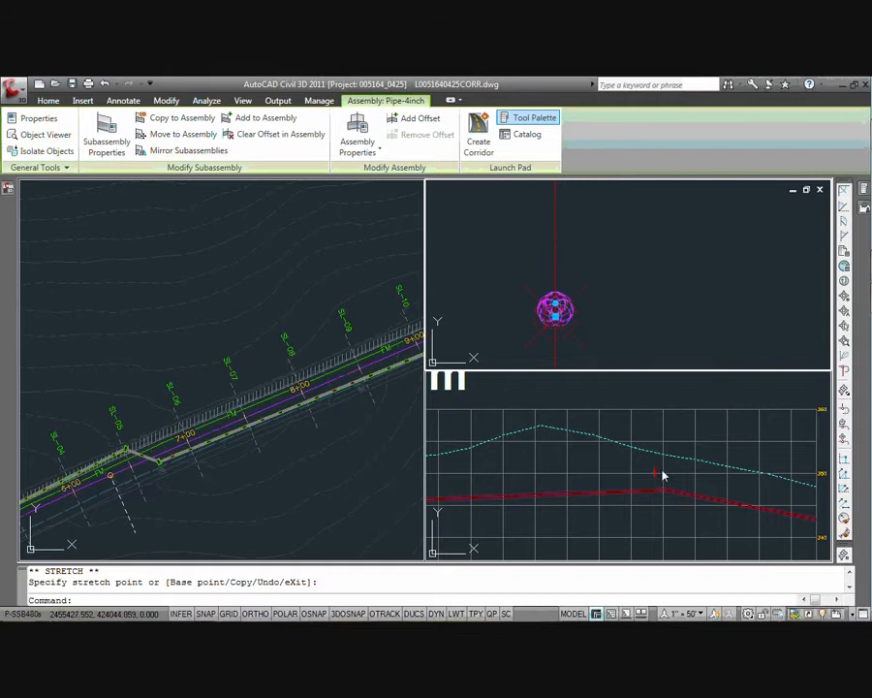
key(Escape)
key(Escape)
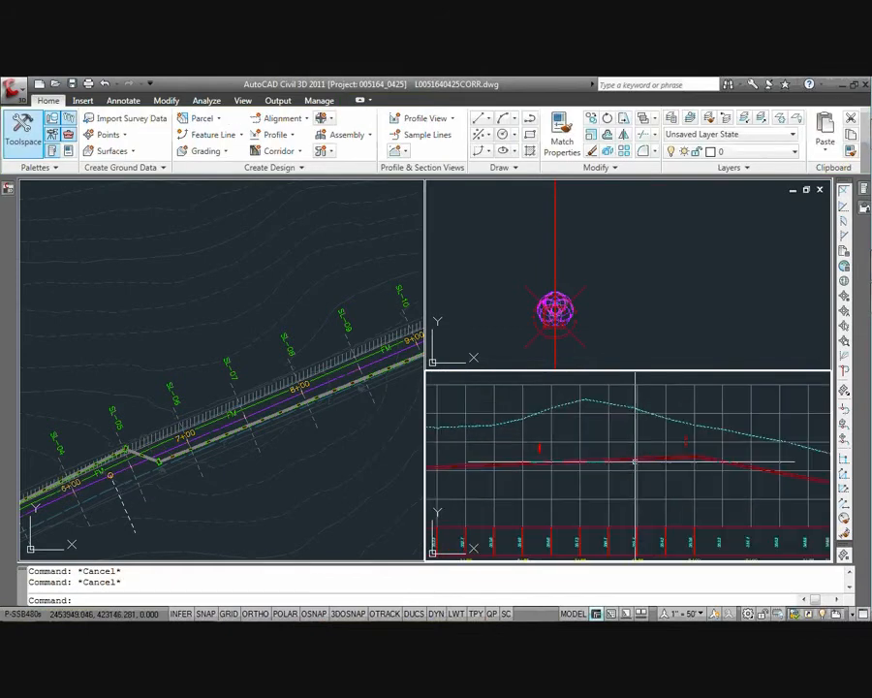
Move the high-point PVI of FORCEMAIN-DESIGN-01 upward and slightly back along the alignment, beside the crossing marker near station 5+00.
scroll(686, 456, up, 5)
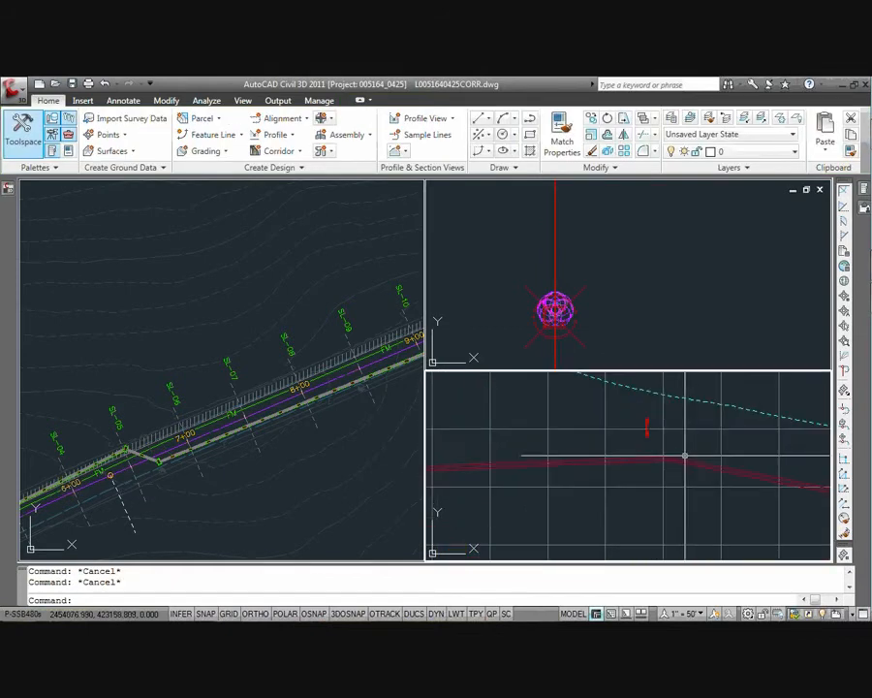
scroll(685, 455, down, 3)
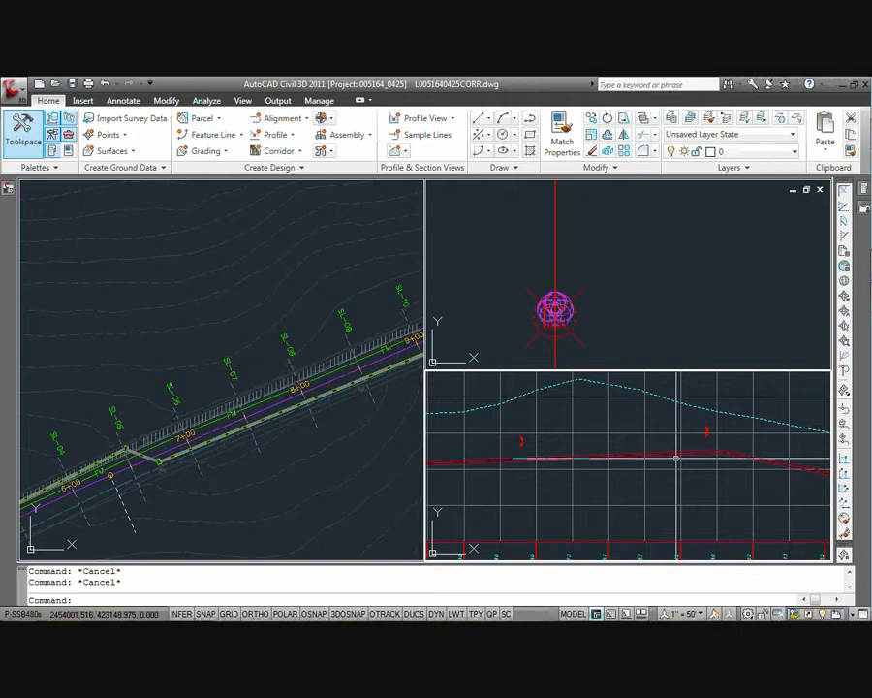
click(675, 454)
click(718, 452)
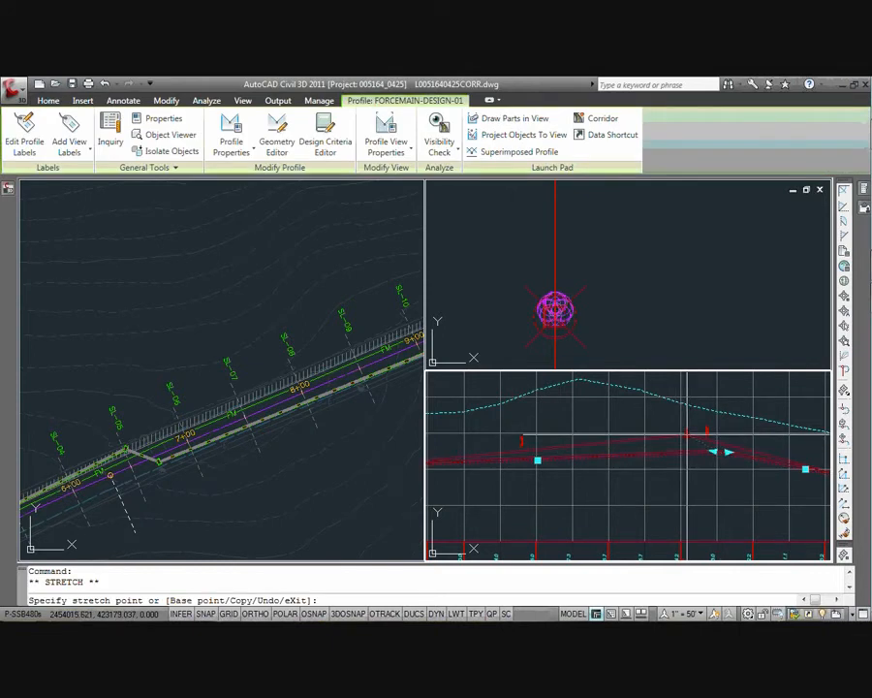
click(688, 434)
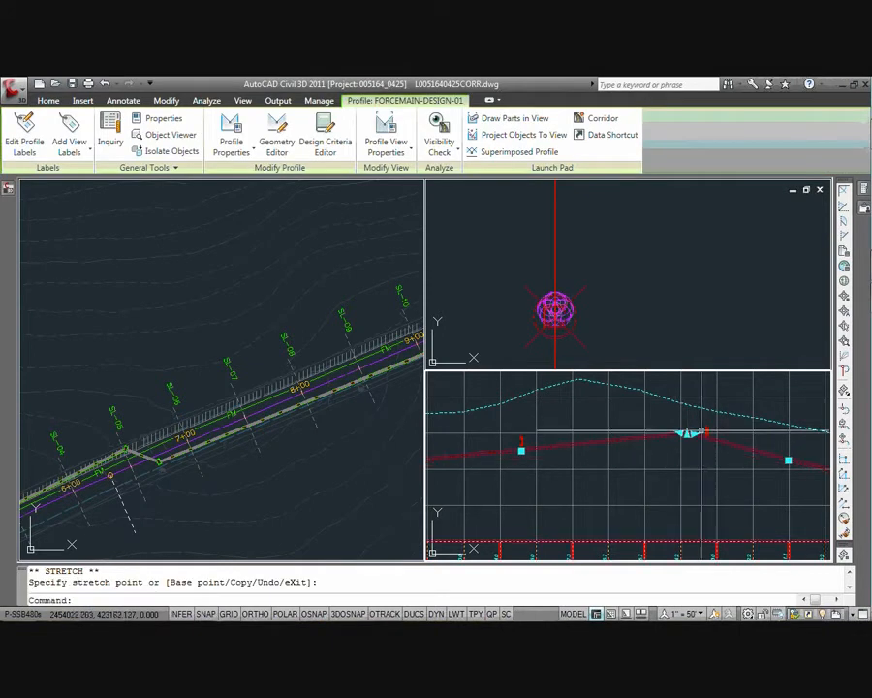
Open the FORCEMAIN-DESIGN-01 profile's geometry for editing in the profile layout tools.
scroll(597, 471, up, 5)
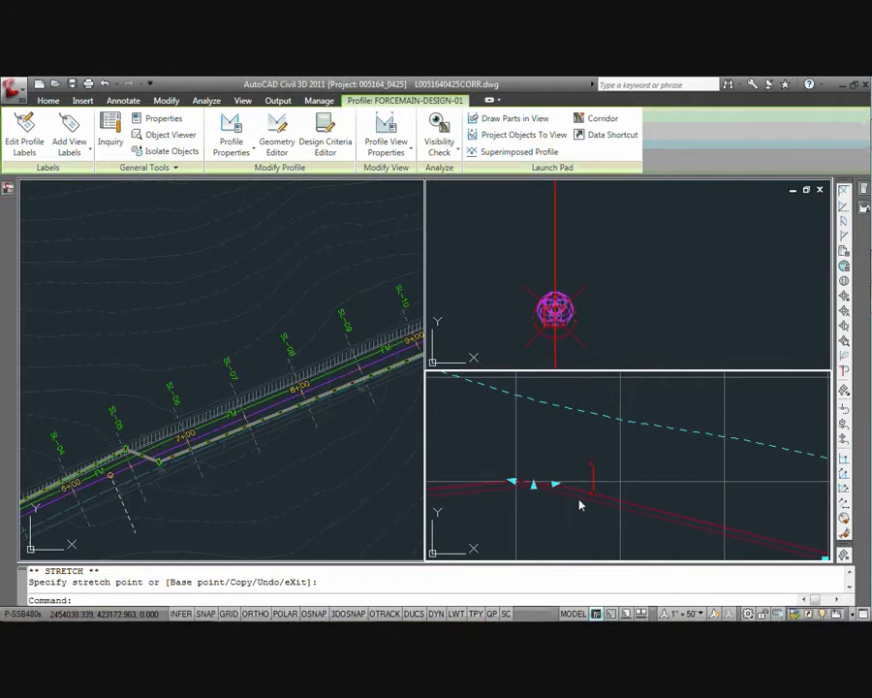
right_click(579, 506)
click(650, 419)
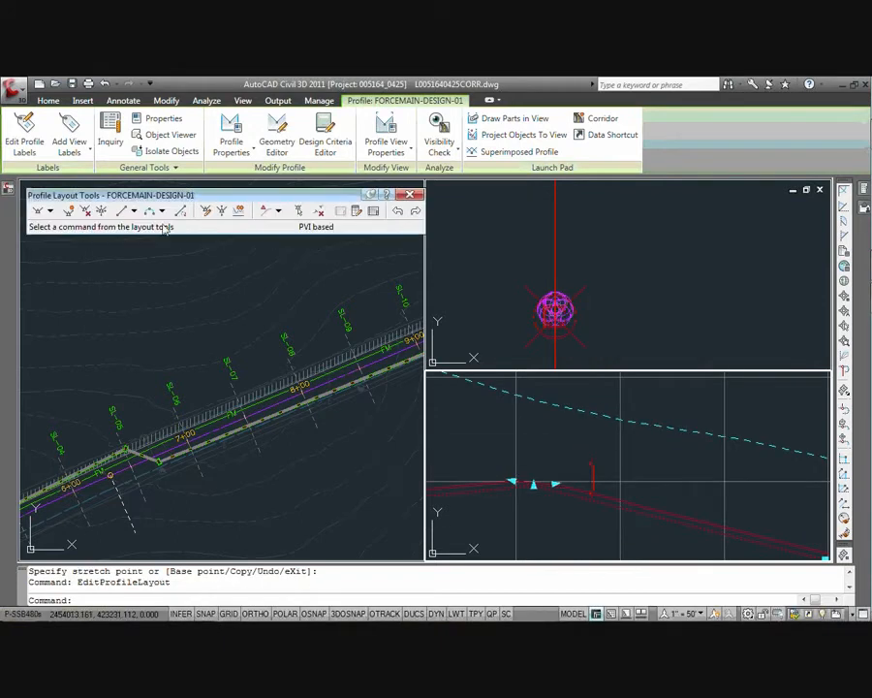
click(39, 211)
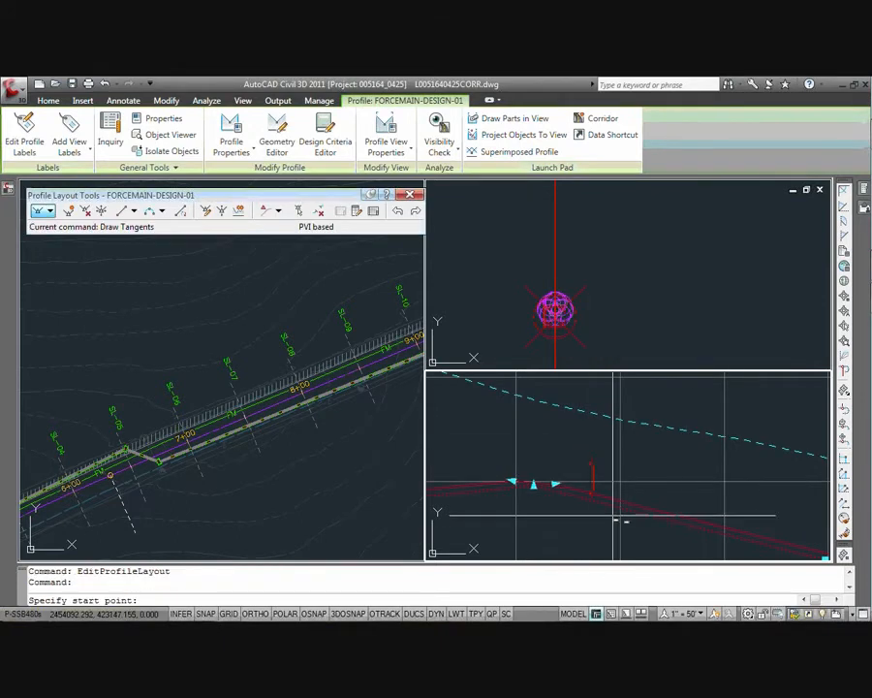
click(595, 535)
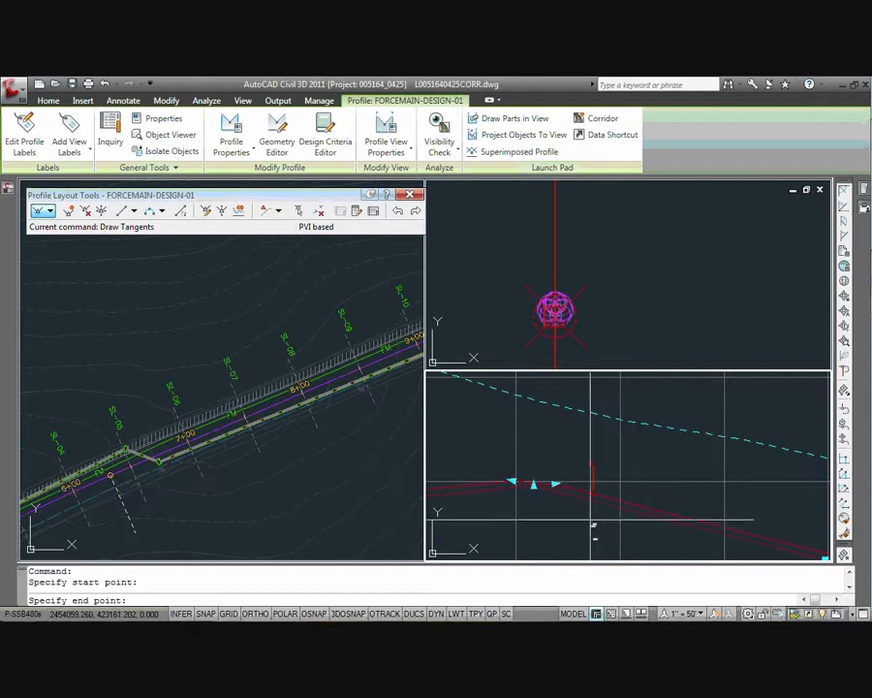
key(Escape)
key(Escape)
click(584, 498)
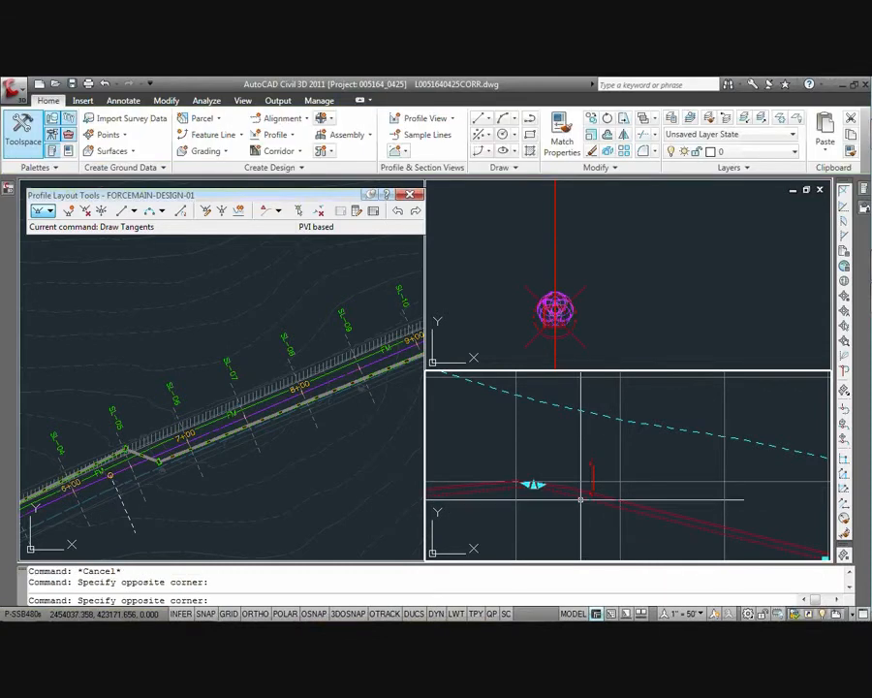
key(Escape)
Insert two PVIs in the FORCEMAIN-DESIGN-01 profile, one below the crossing marker and one past it at about station 5+12.46, elevation 349.93.
click(68, 211)
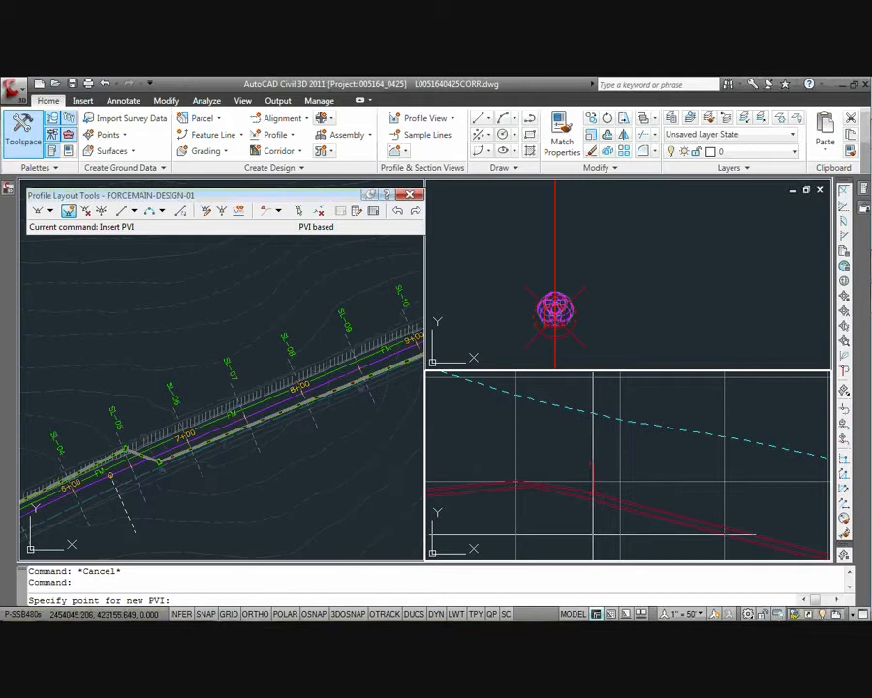
click(591, 531)
click(645, 484)
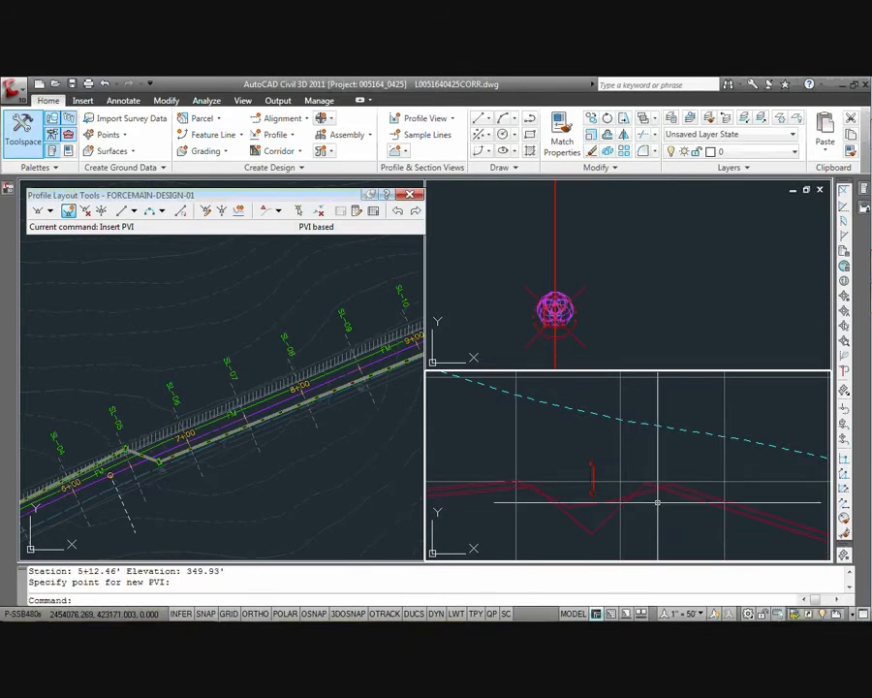
click(594, 503)
key(Escape)
key(Escape)
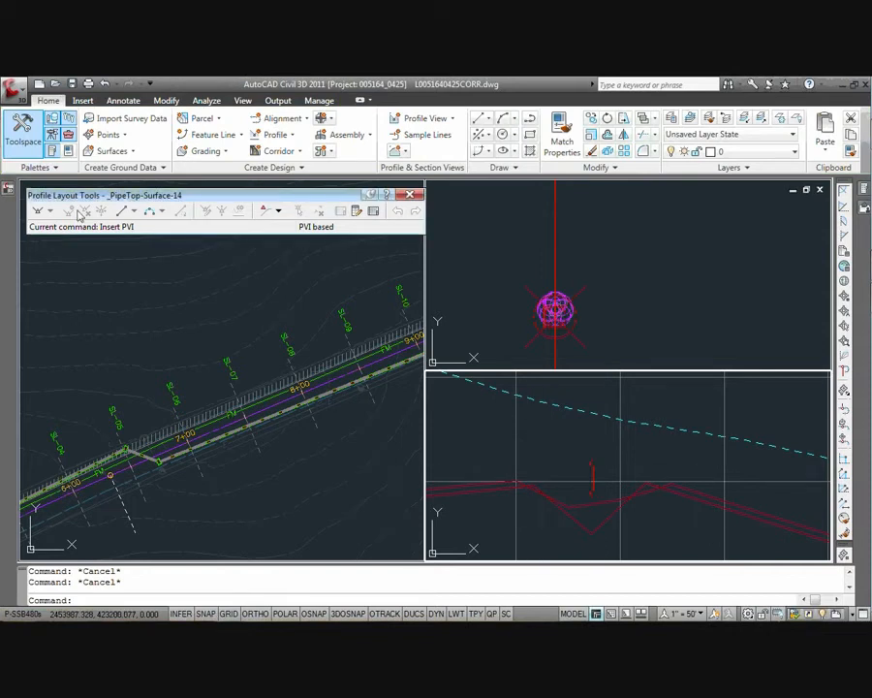
Close the profile layout tools for the pipe top surface profile and reopen them for FORCEMAIN-DESIGN-01.
drag(325, 197, 323, 191)
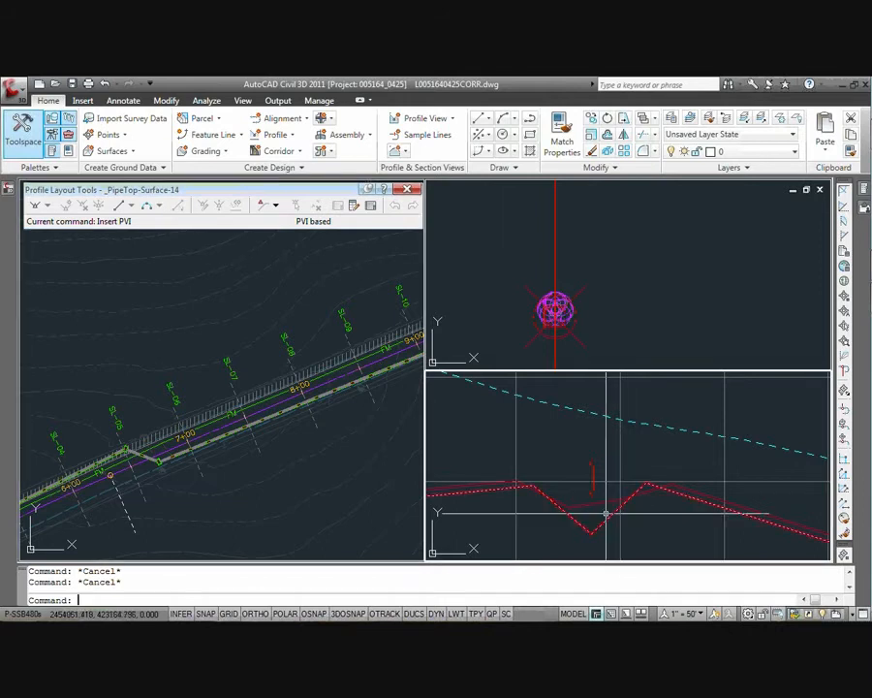
click(408, 188)
click(405, 231)
key(Escape)
click(533, 481)
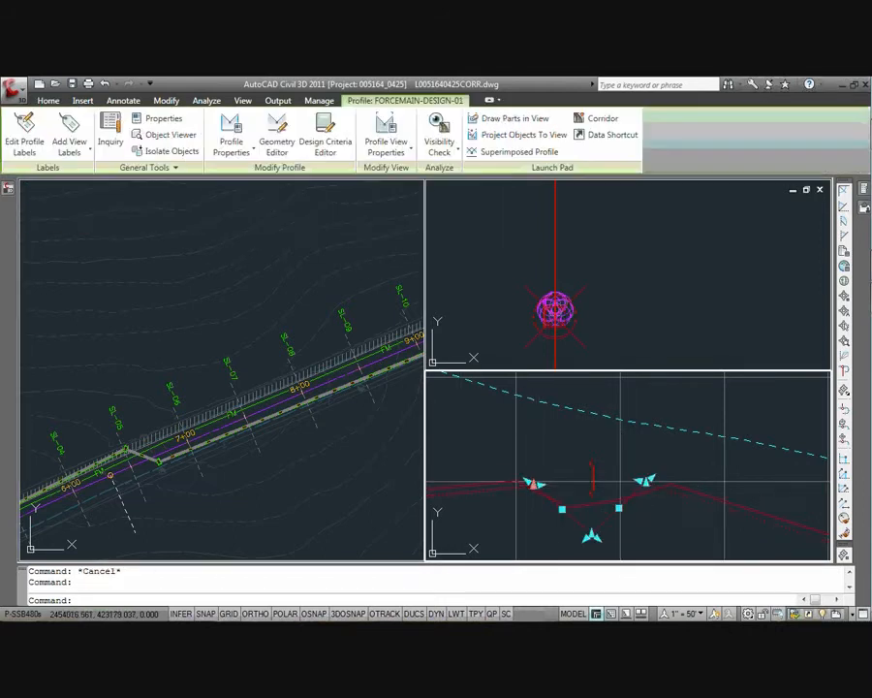
right_click(535, 246)
click(601, 407)
Add free parabolic vertical curves to FORCEMAIN-DESIGN-01: 5' long at the PVI before the crossing and 20' long at the low PVI beneath it.
click(160, 206)
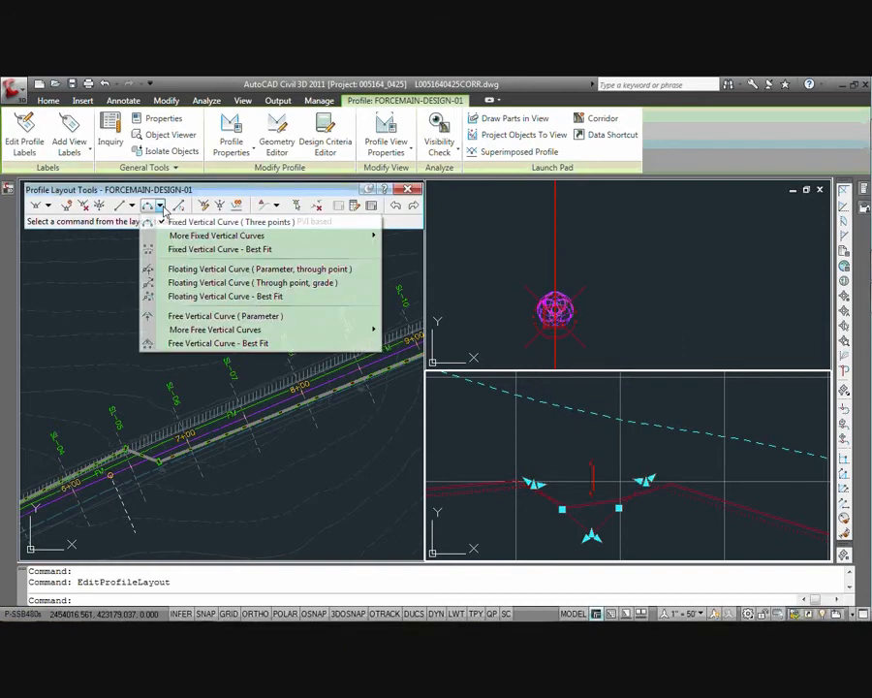
mouse_move(256, 333)
click(455, 330)
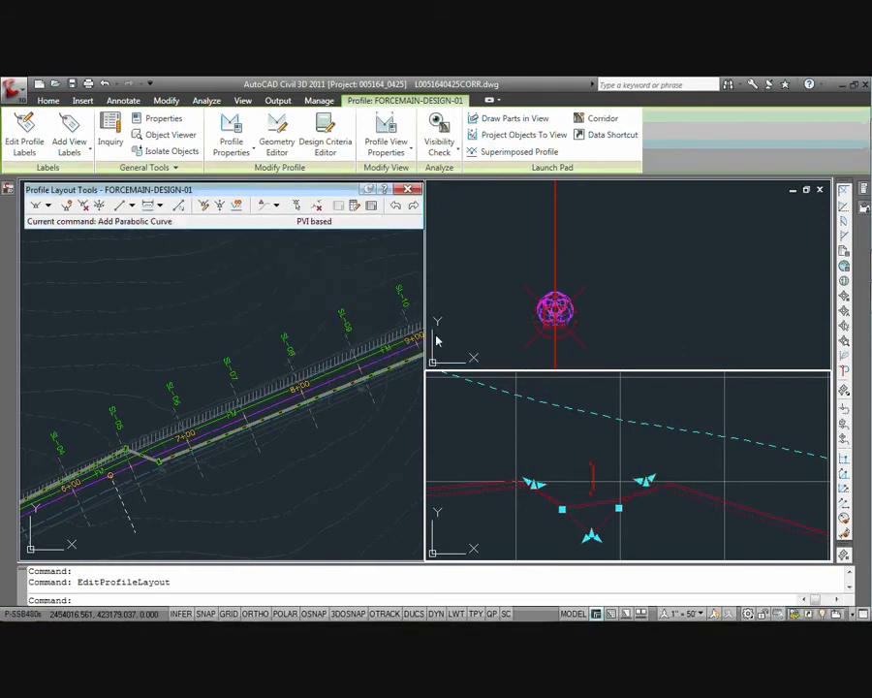
click(588, 511)
text(5)
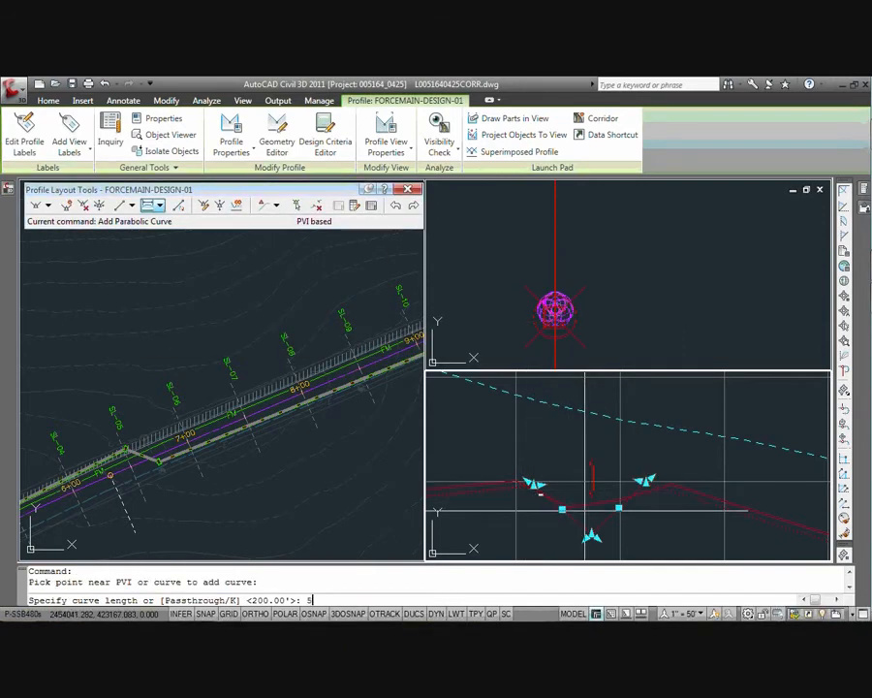
key(Return)
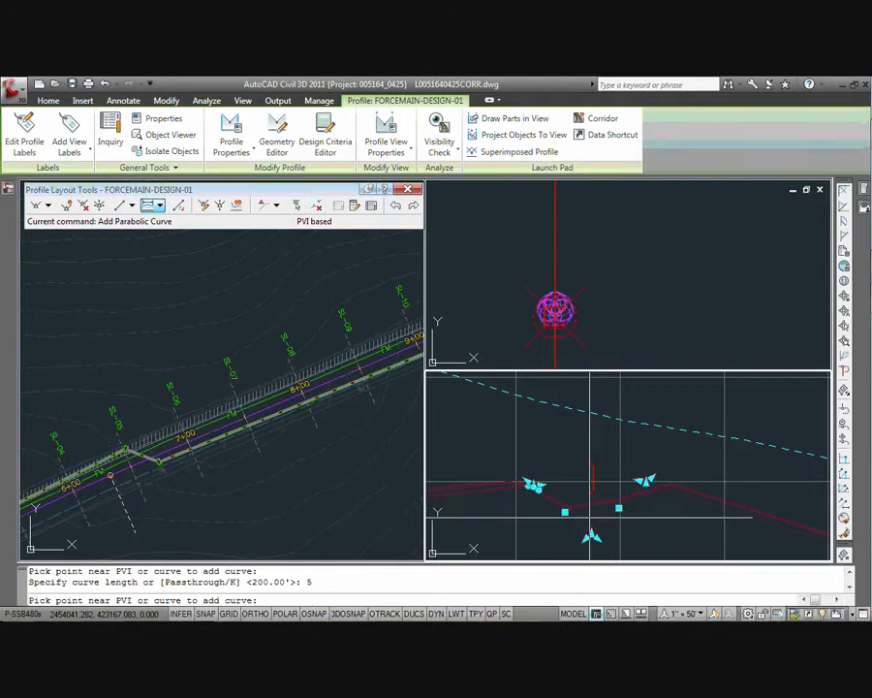
click(601, 517)
text(2)
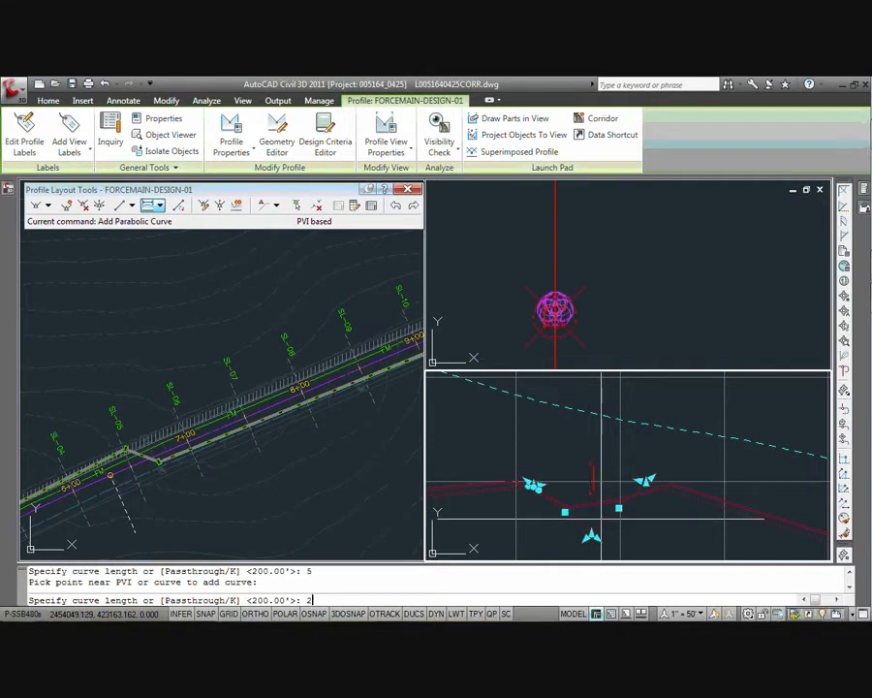
text(0)
key(Return)
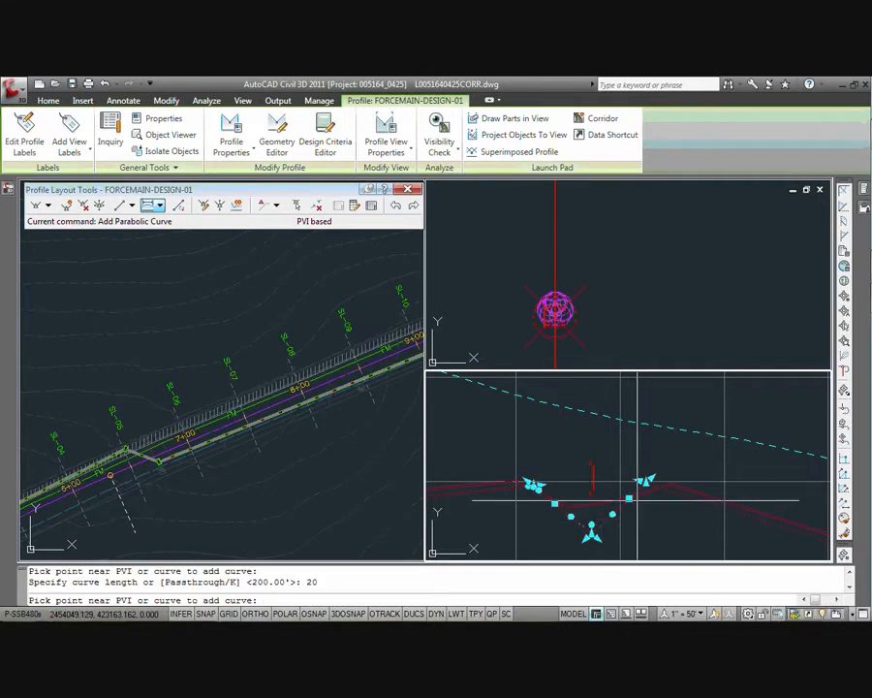
Add a 10' parabolic vertical curve at the PVI past the crossing and close the profile layout tools.
click(649, 493)
text(10)
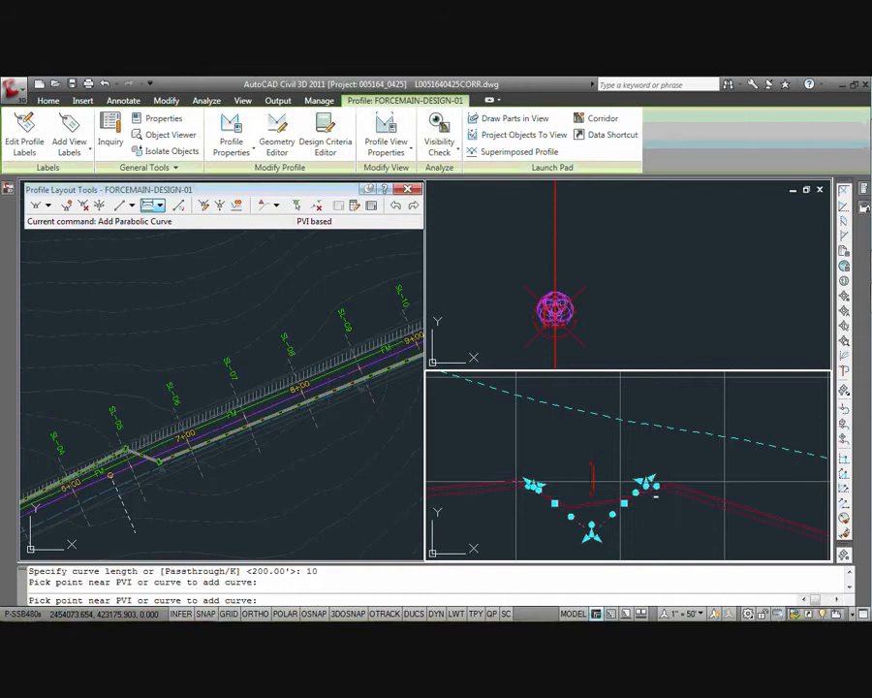
key(Return)
key(Return)
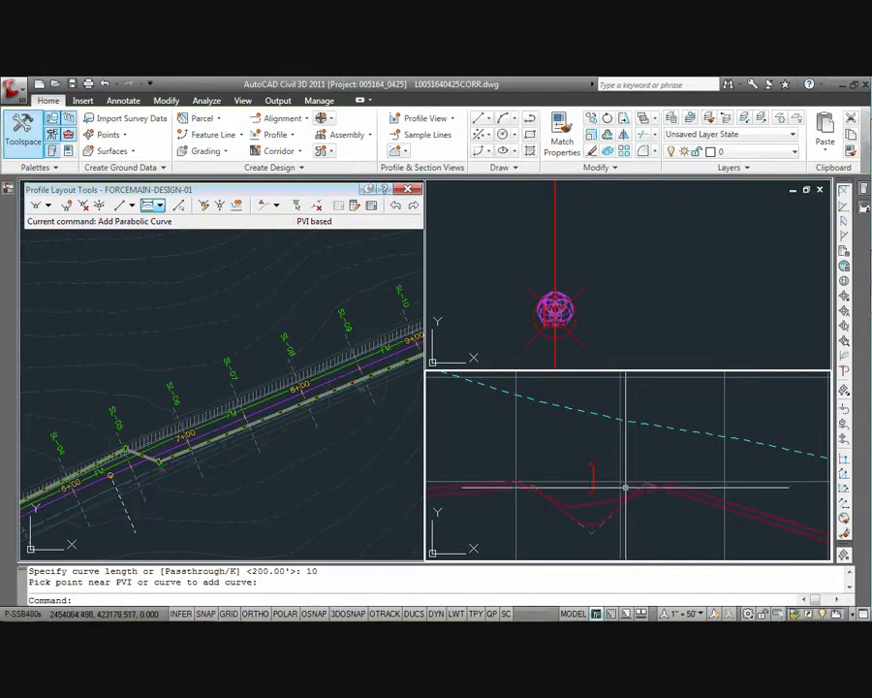
scroll(626, 488, up, 2)
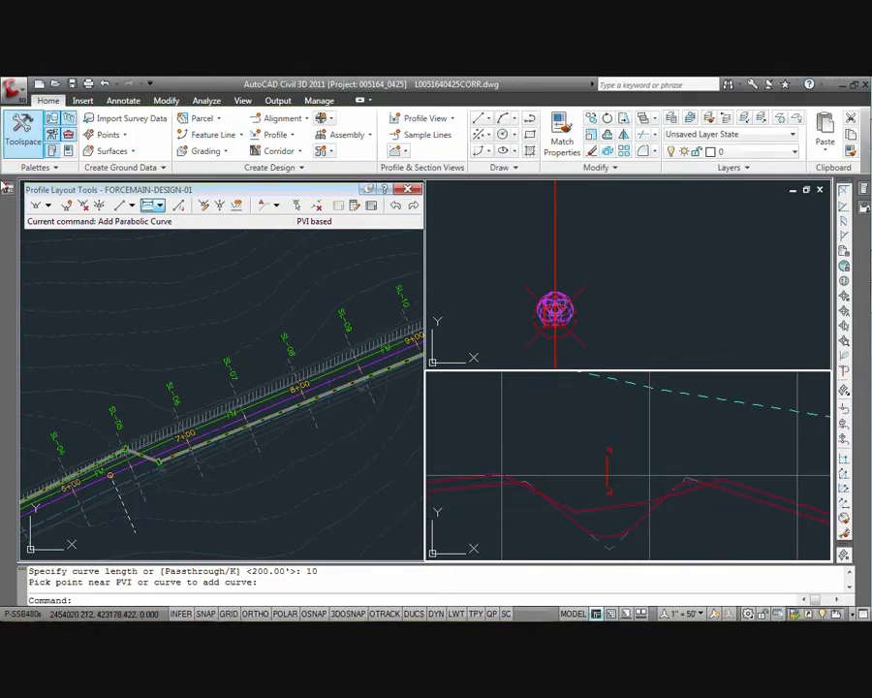
key(Escape)
key(Escape)
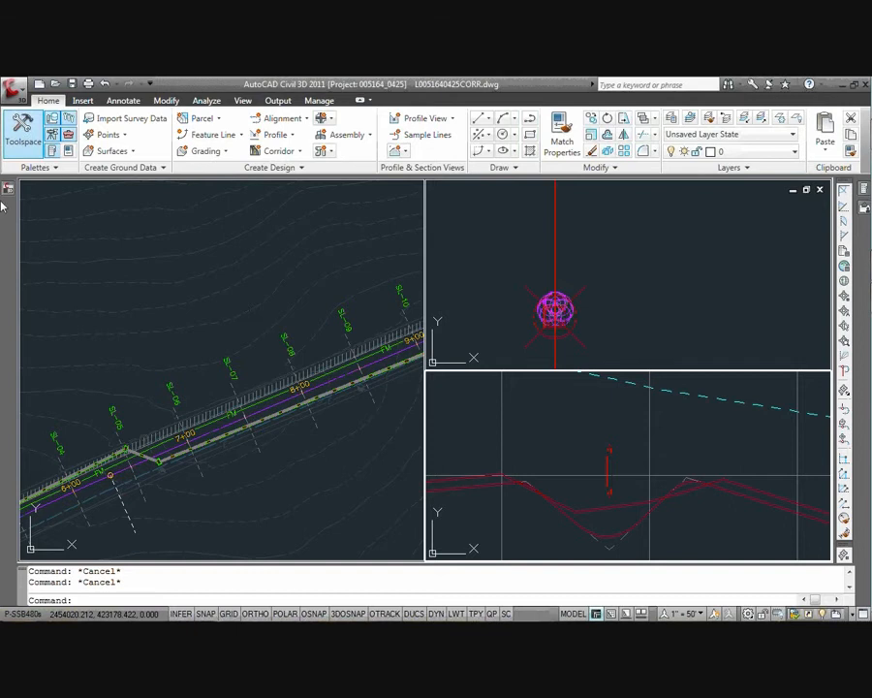
Set all assembly frequencies of the PipeCorr corridor to 1' along tangents, curves, spirals and profile curves.
mouse_move(4, 204)
right_click(154, 459)
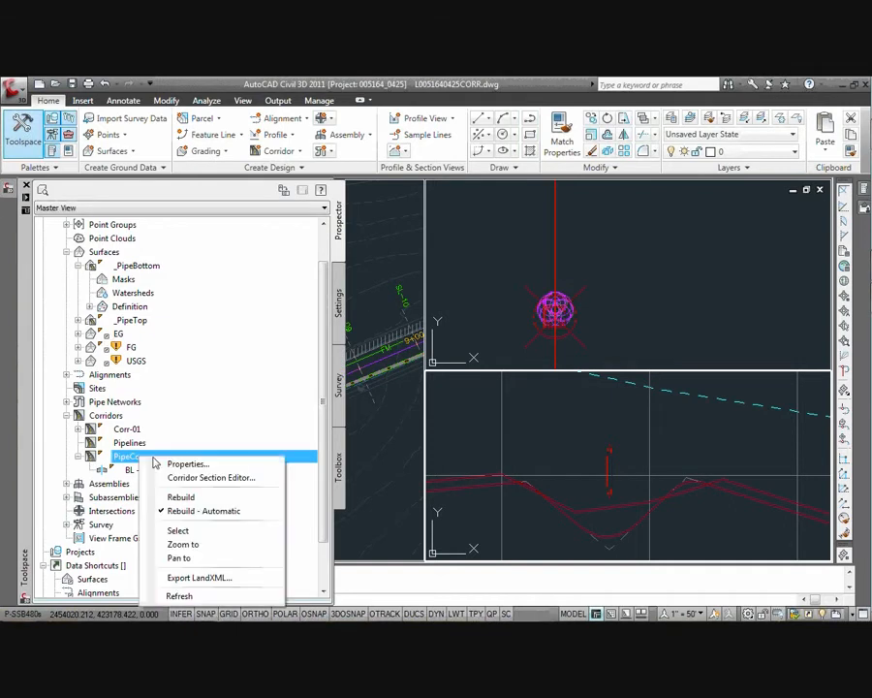
click(172, 462)
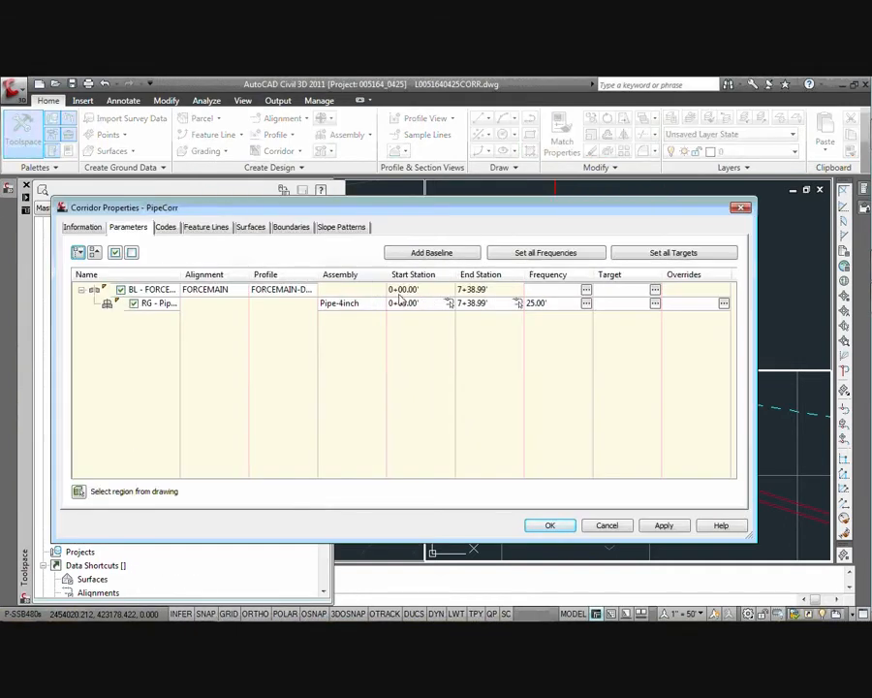
click(546, 253)
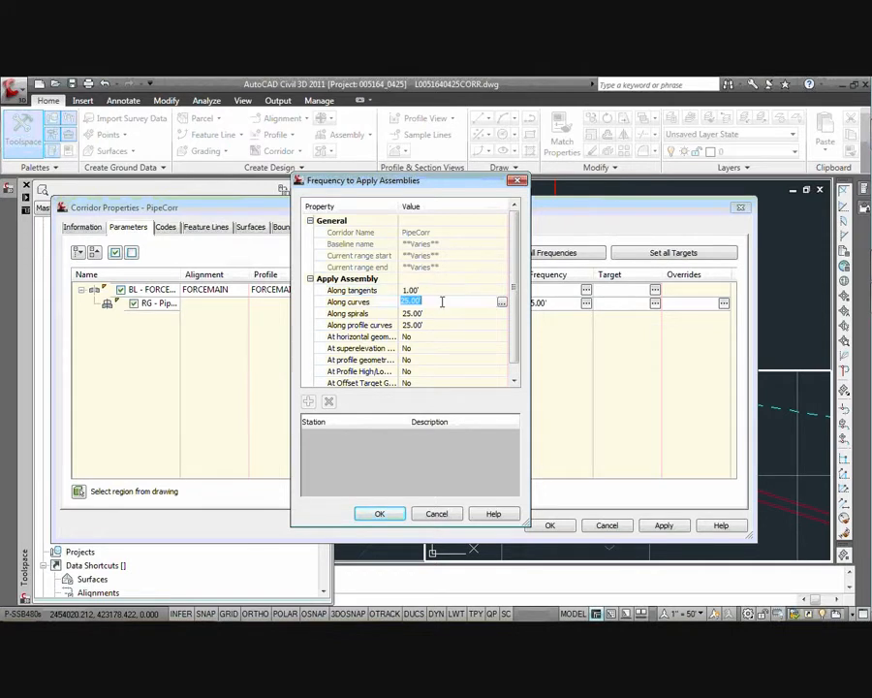
Apply assemblies at horizontal geometry, profile geometry and profile high/low points too, and accept the PipeCorr corridor properties.
click(411, 340)
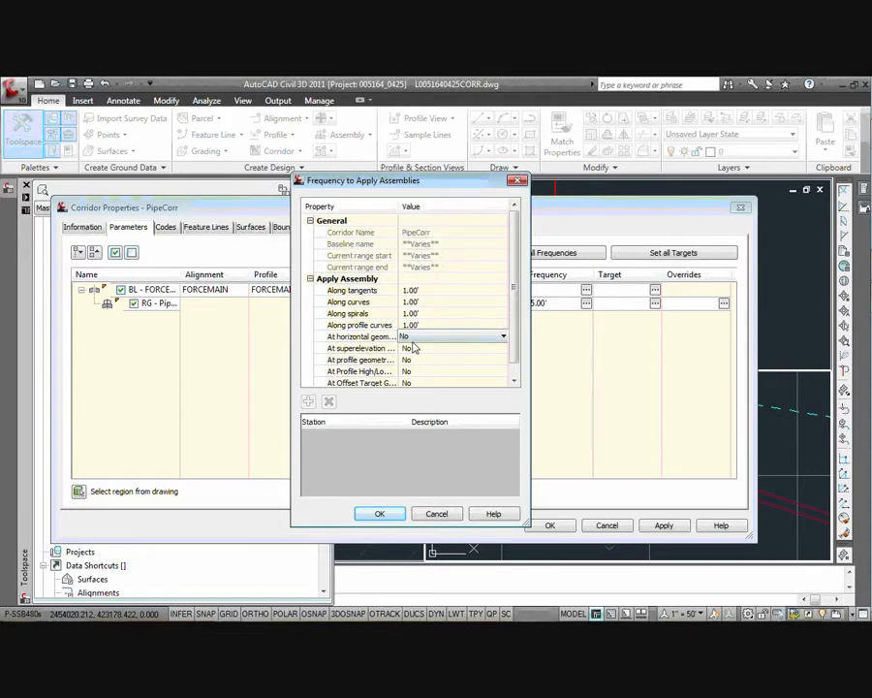
click(411, 340)
click(411, 355)
click(412, 337)
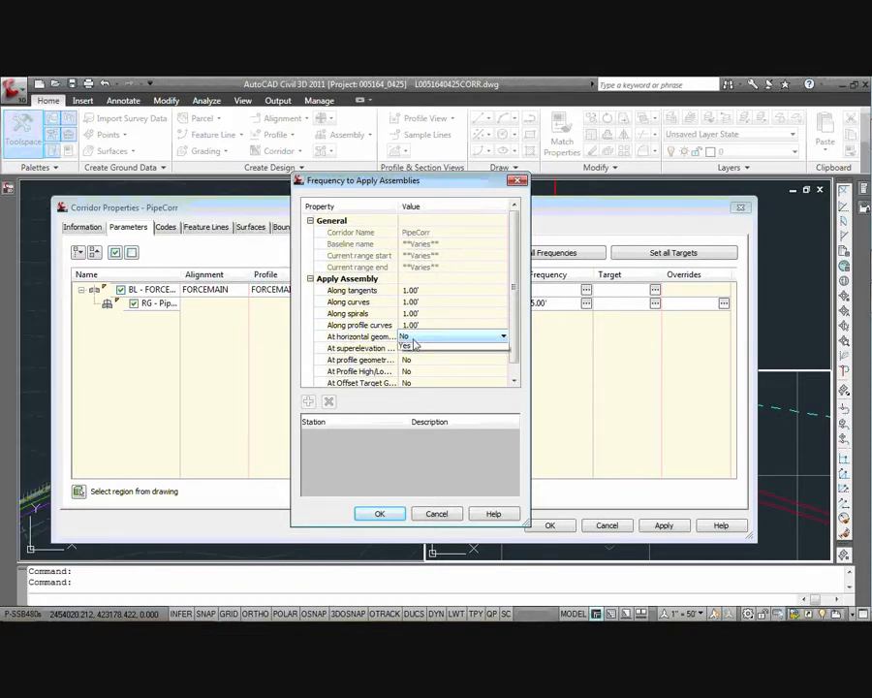
click(413, 345)
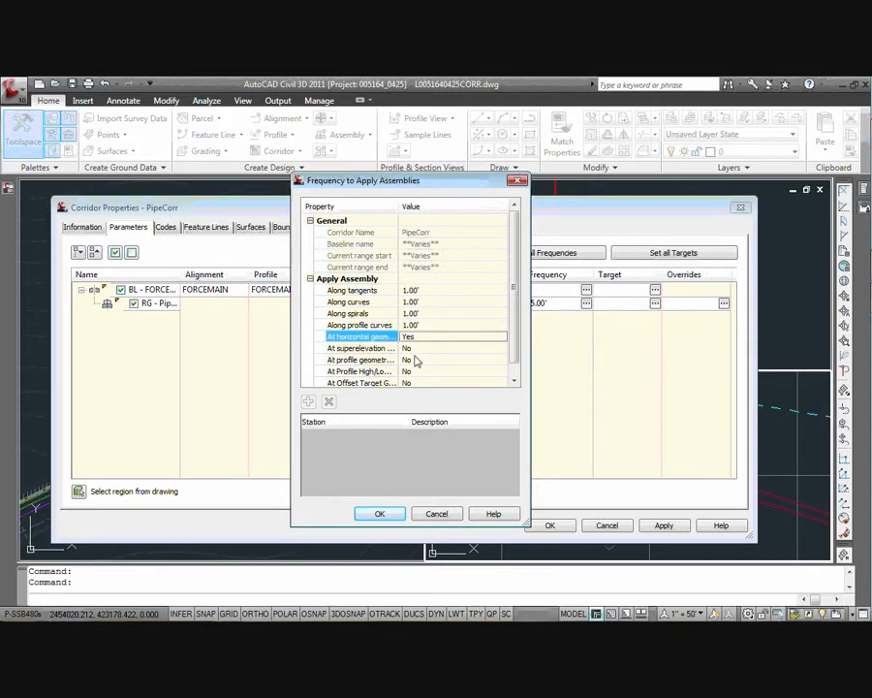
click(412, 359)
click(413, 361)
click(417, 371)
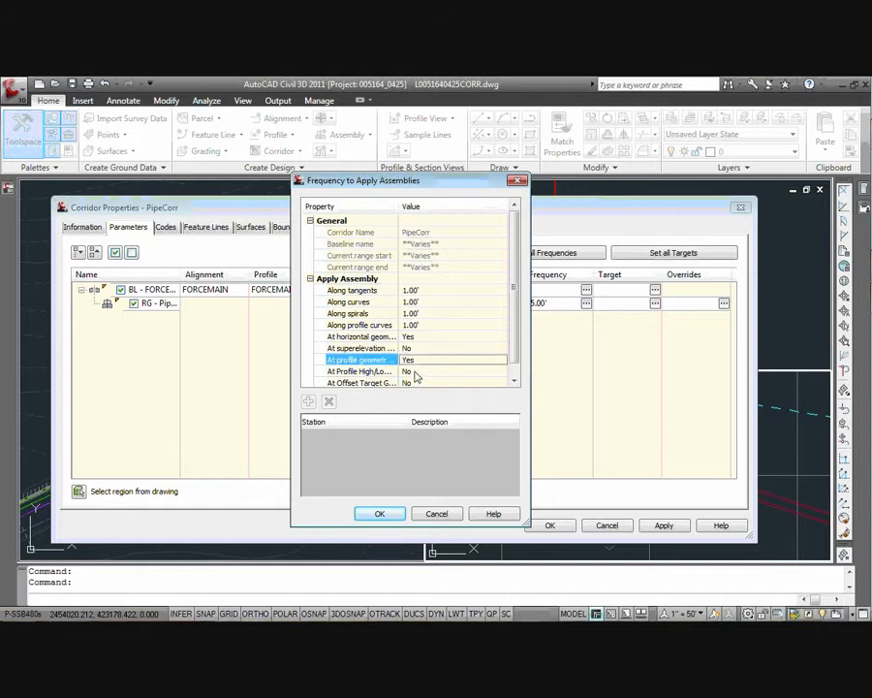
click(412, 371)
click(413, 371)
click(415, 389)
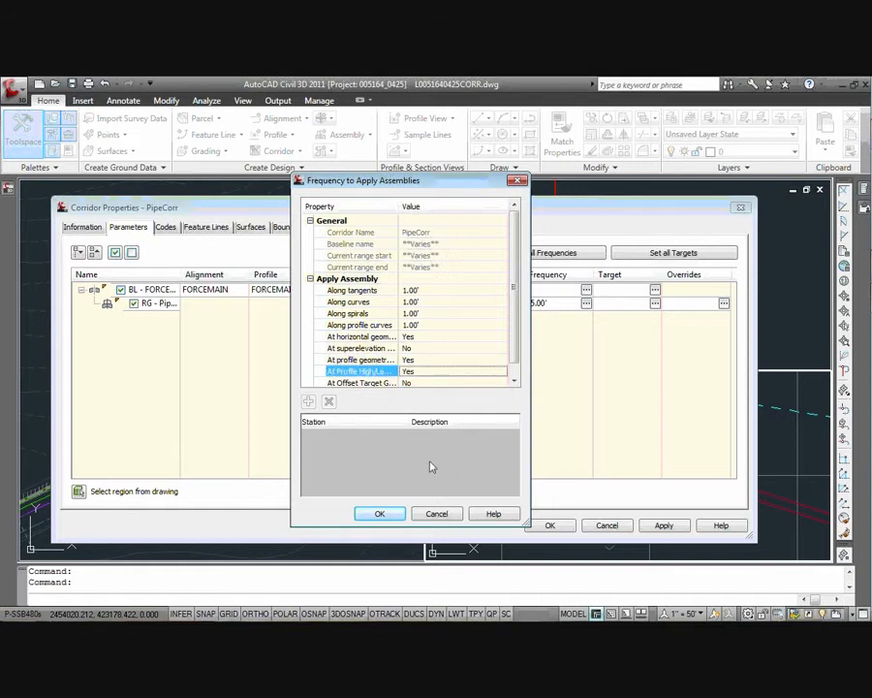
click(388, 519)
click(553, 525)
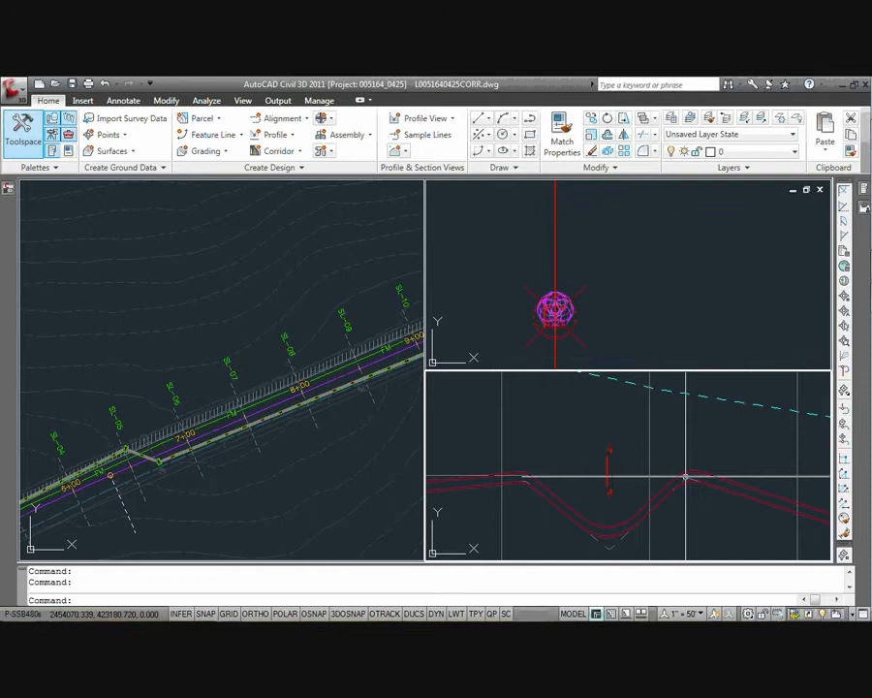
Examine the rebuilt pipe top and bottom profiles where the forcemain dips under both crossing markers.
scroll(685, 477, down, 2)
middle_drag(659, 497, 678, 442)
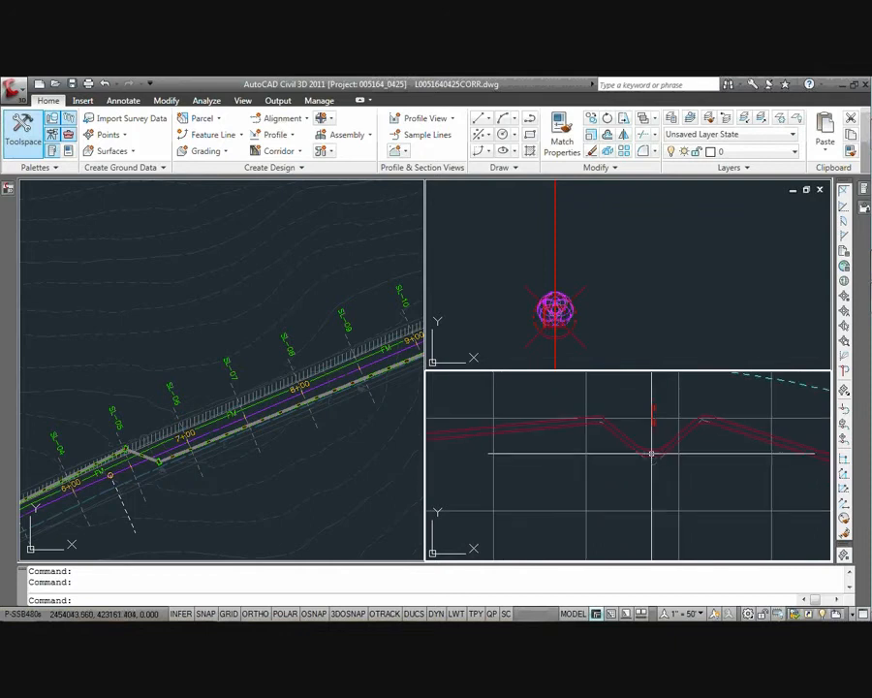
click(648, 454)
click(572, 424)
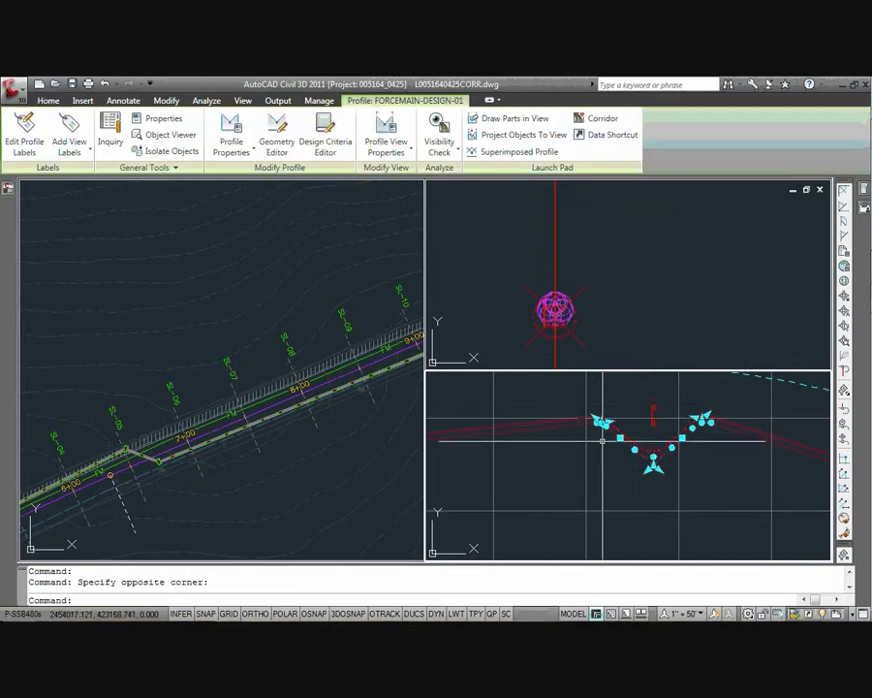
key(Escape)
key(Escape)
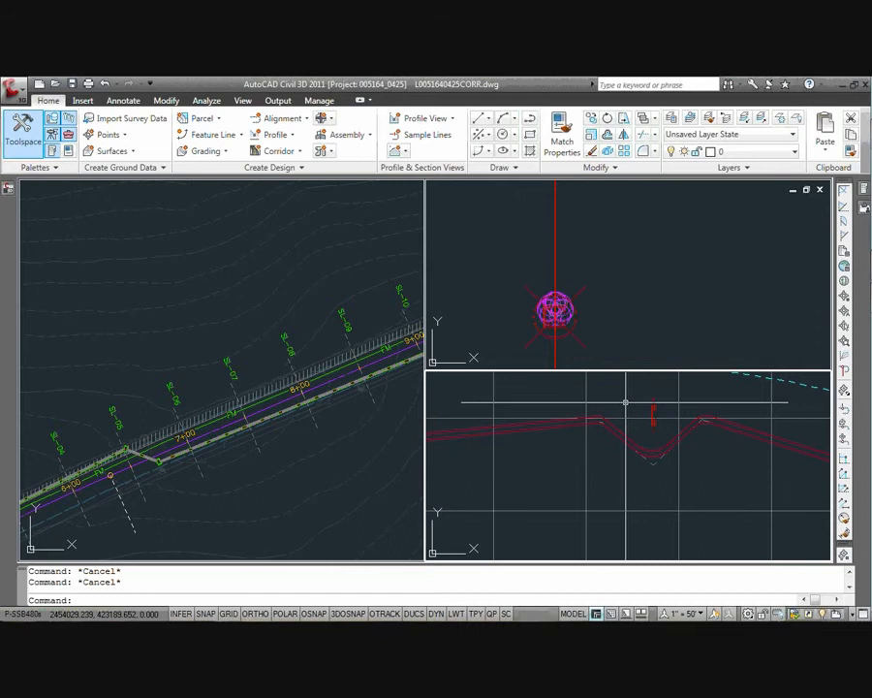
scroll(730, 409, down, 4)
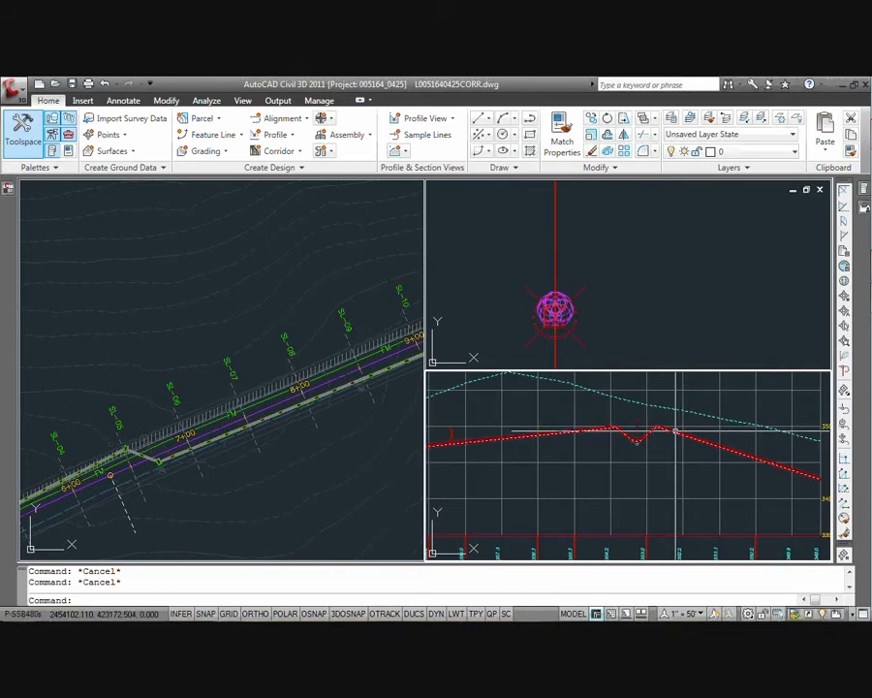
scroll(647, 433, up, 5)
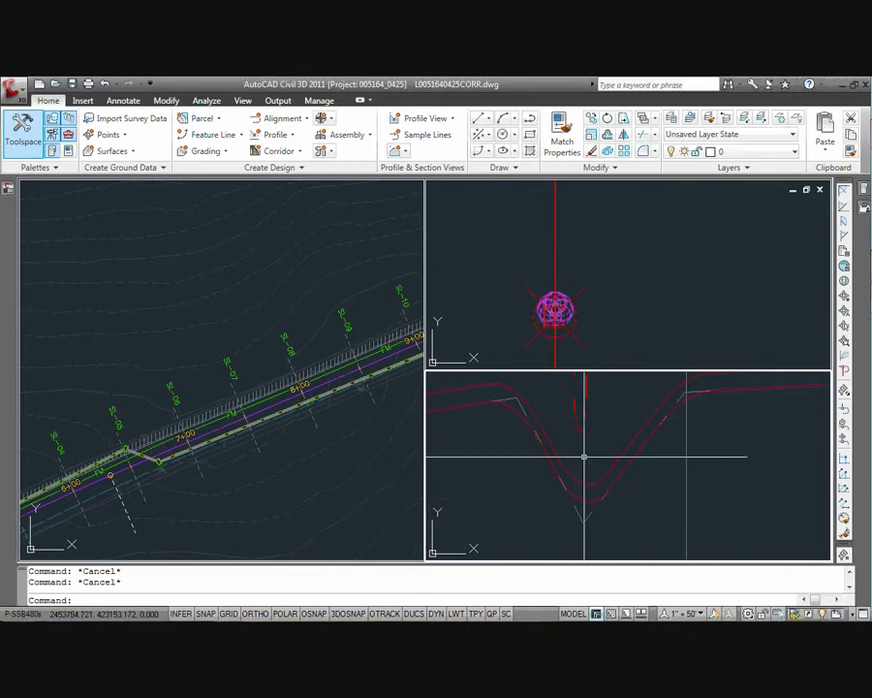
scroll(584, 456, down, 2)
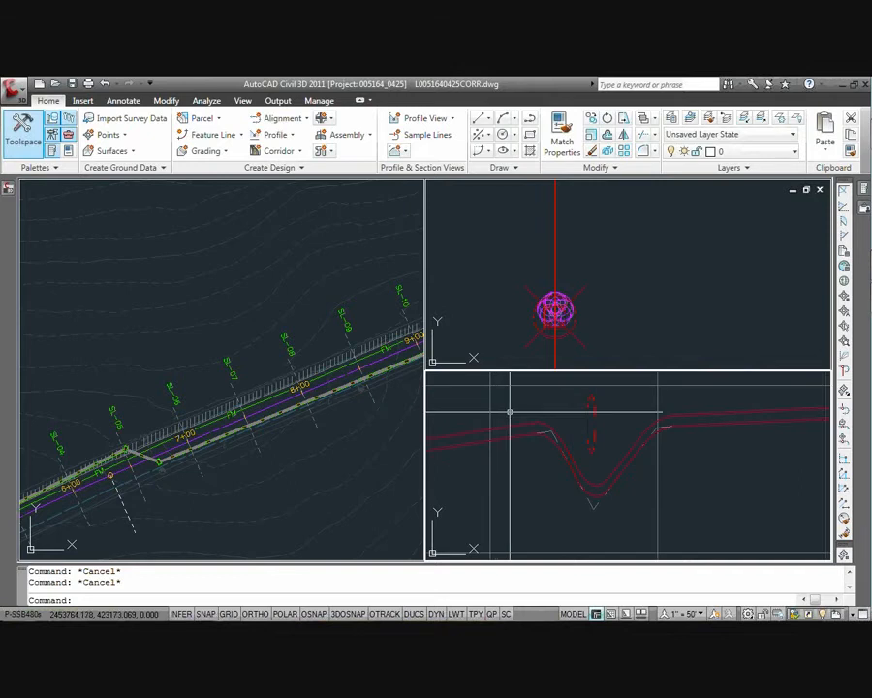
scroll(596, 492, up, 3)
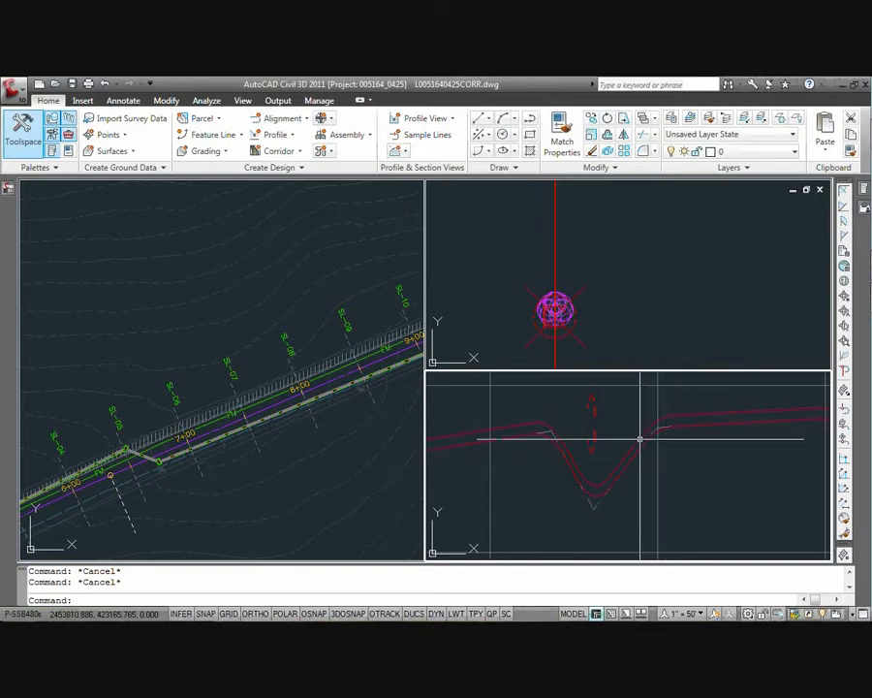
scroll(635, 457, up, 5)
scroll(617, 475, down, 5)
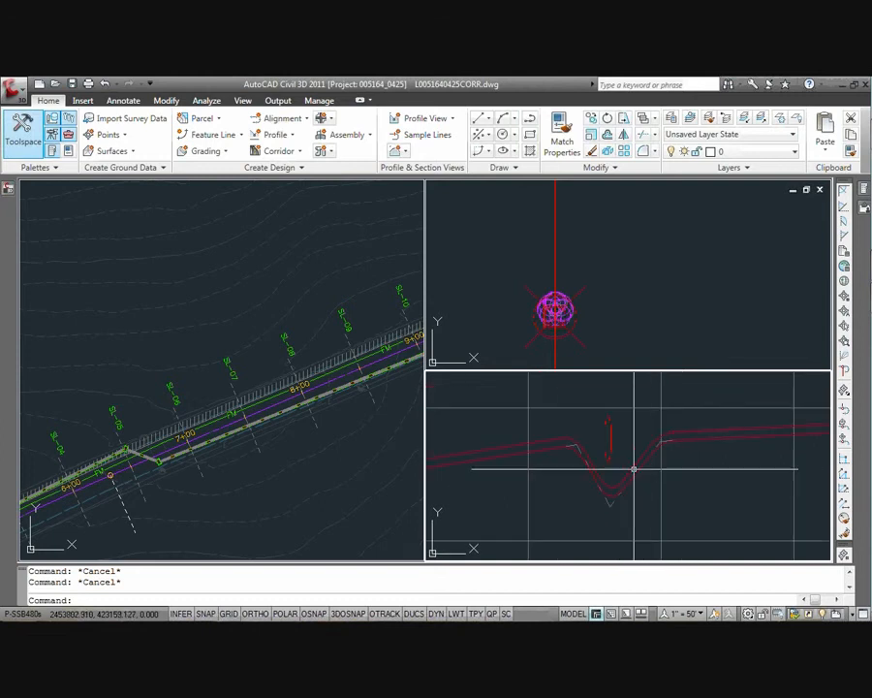
Look over the section views and inspect the pipe near the two vertical structure lines in the Storm profile view.
click(612, 341)
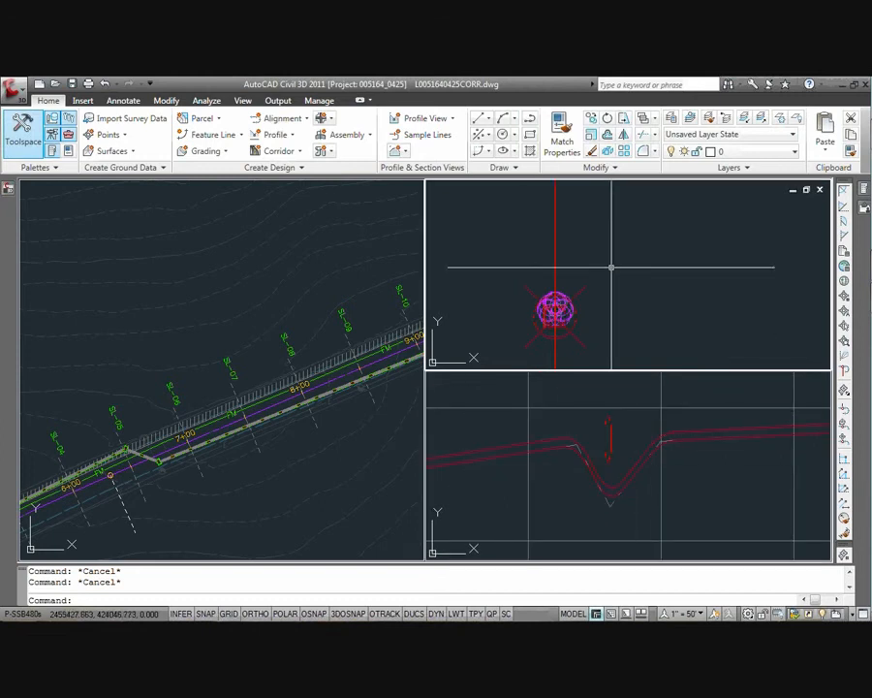
scroll(610, 281, down, 3)
scroll(666, 275, up, 10)
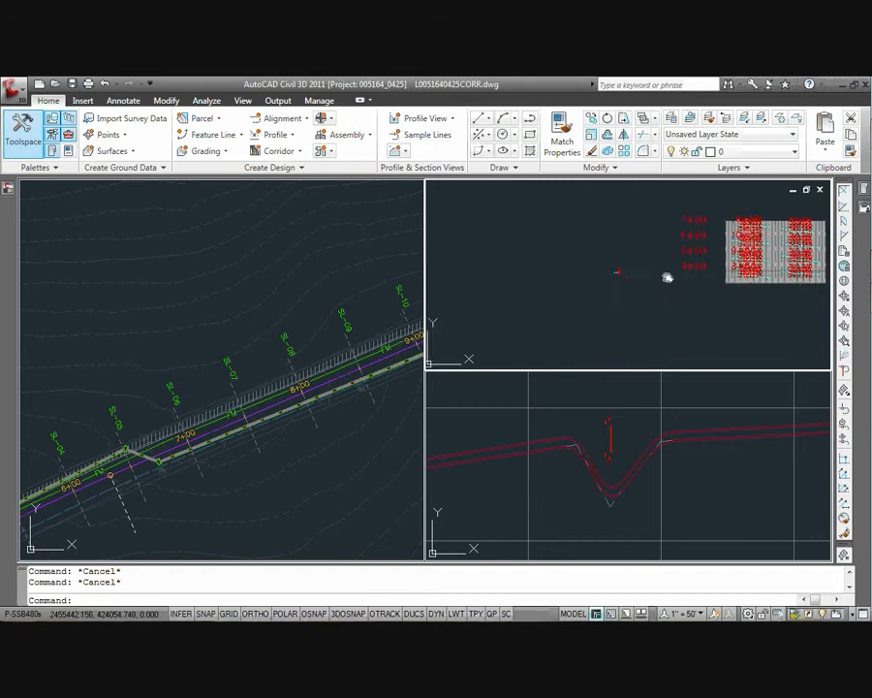
scroll(577, 307, up, 10)
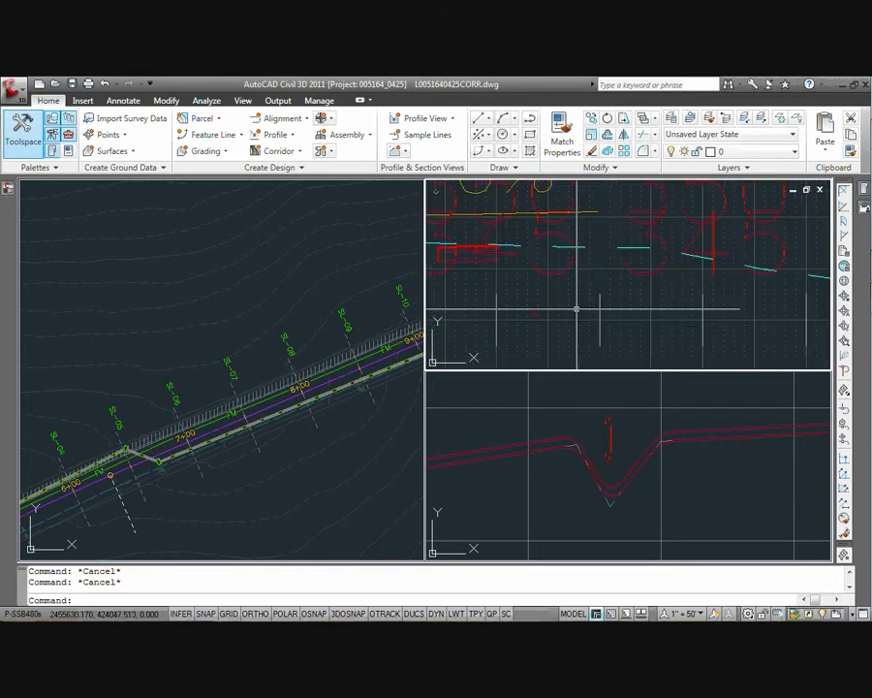
middle_drag(549, 294, 602, 315)
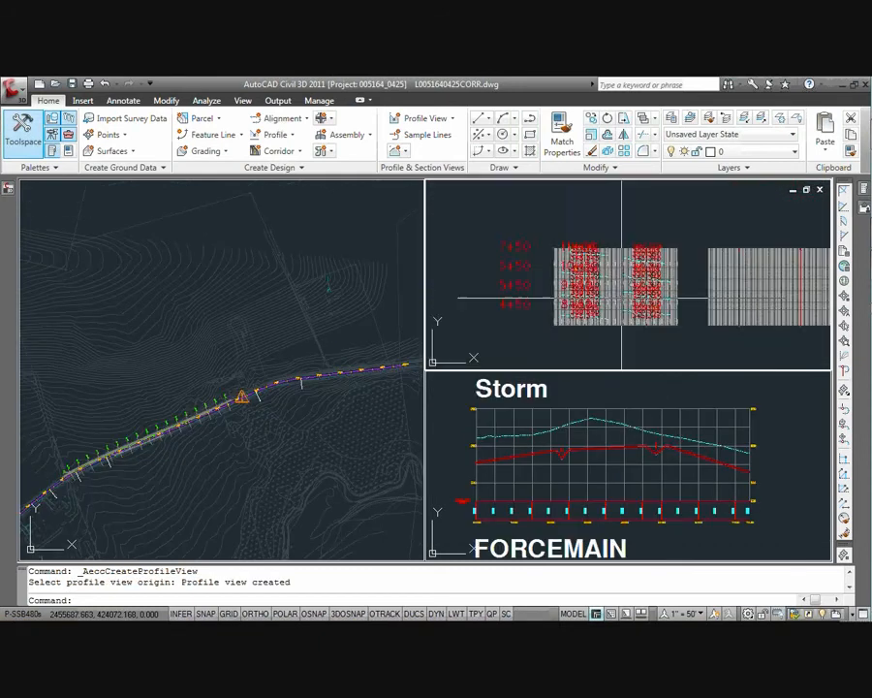
scroll(616, 298, down, 4)
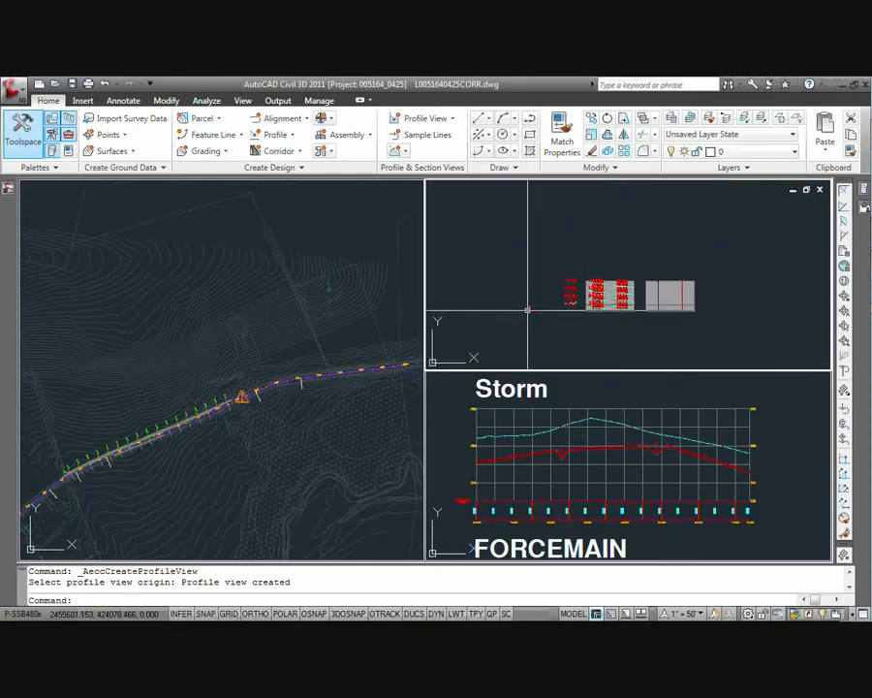
middle_drag(487, 326, 581, 290)
middle_drag(479, 351, 706, 248)
scroll(600, 297, down, 2)
scroll(591, 256, up, 8)
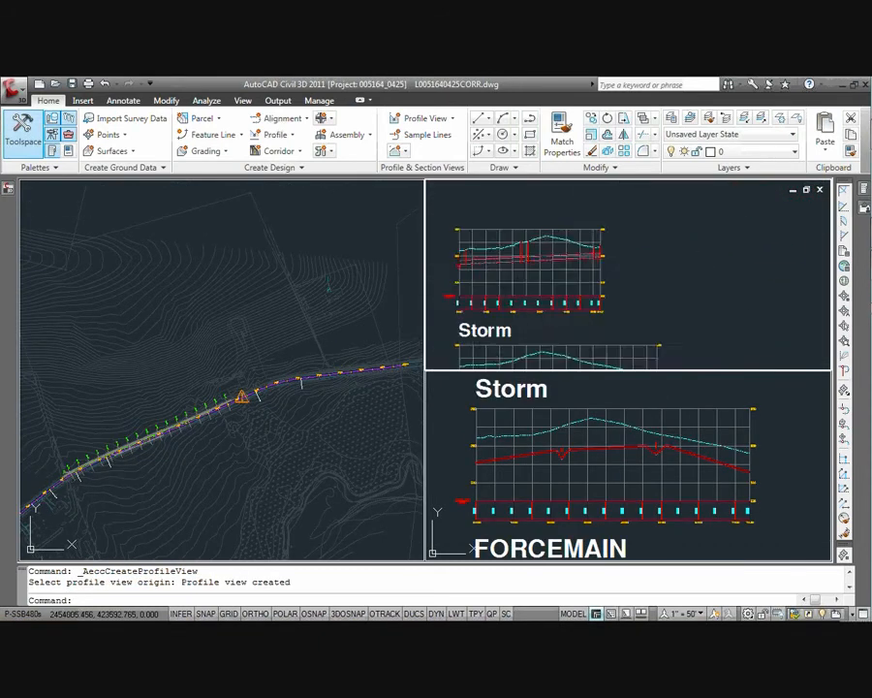
middle_drag(573, 266, 685, 264)
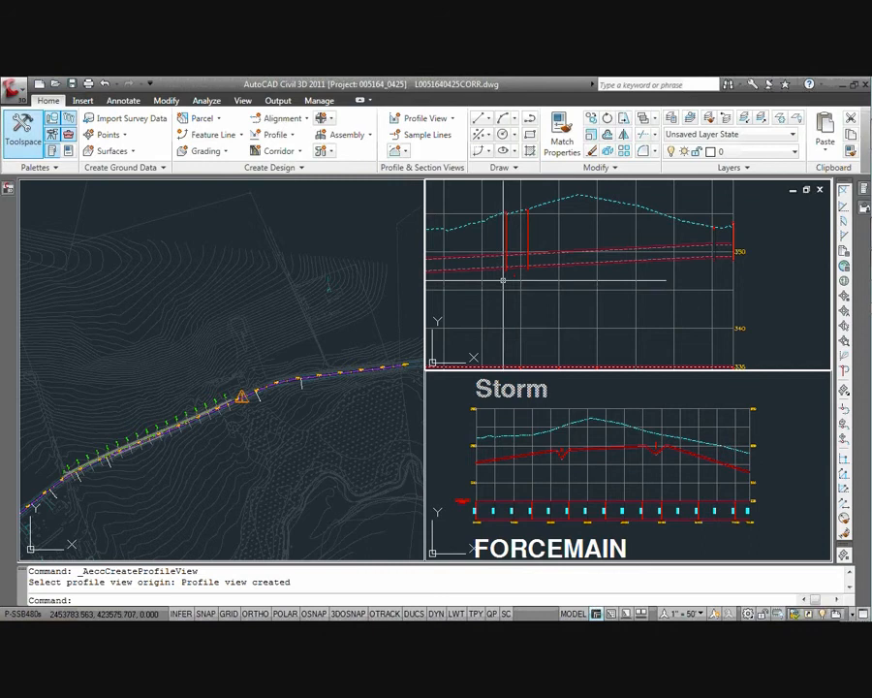
scroll(504, 278, up, 3)
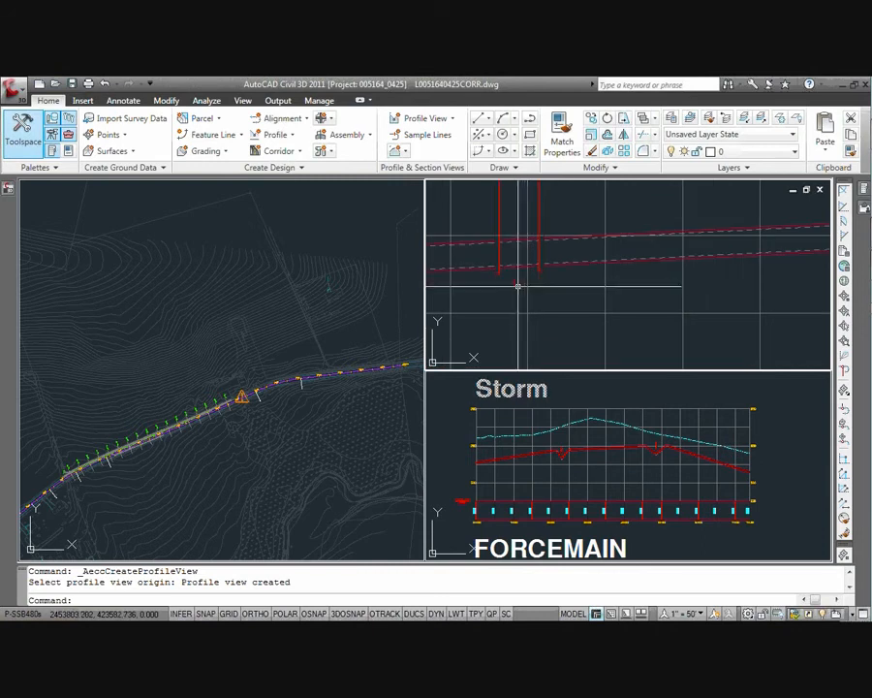
Raise the lowest vertex of FORCEMAIN-DESIGN-01's first dip slightly by stretching it below the crossing marker, and deselect the profile.
click(557, 385)
scroll(559, 461, up, 8)
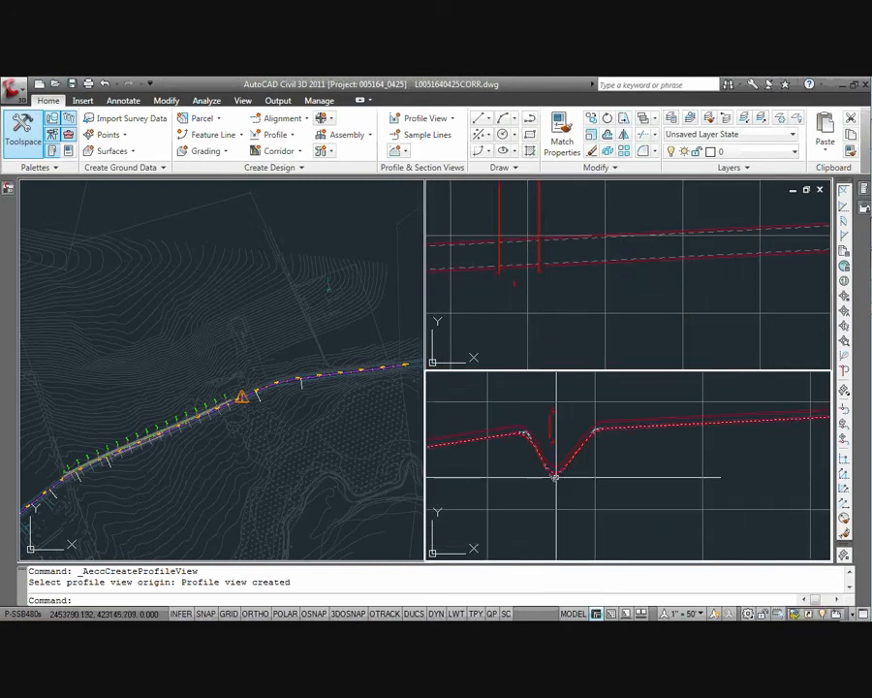
click(556, 475)
click(554, 469)
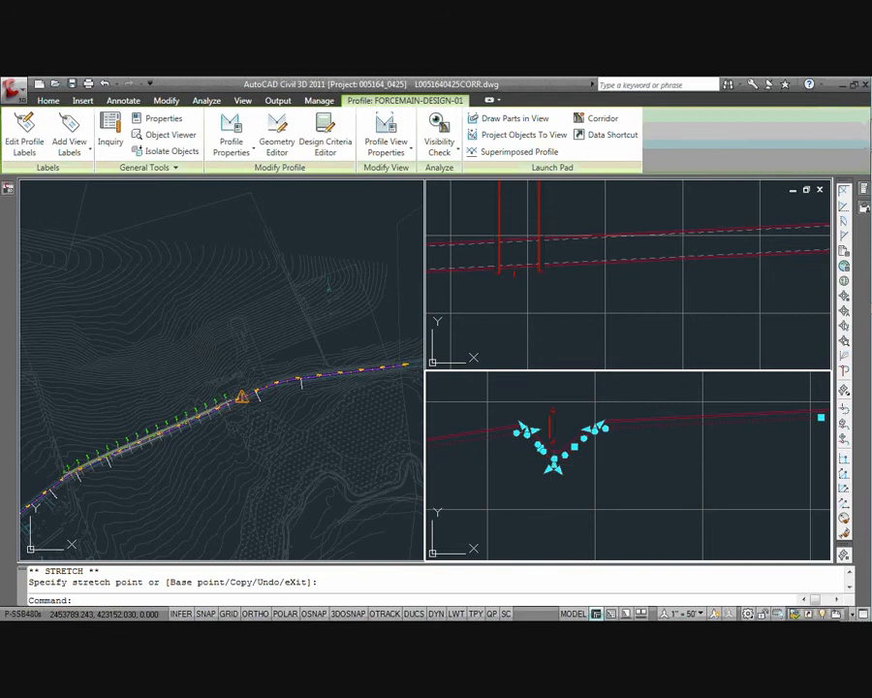
key(Escape)
key(Escape)
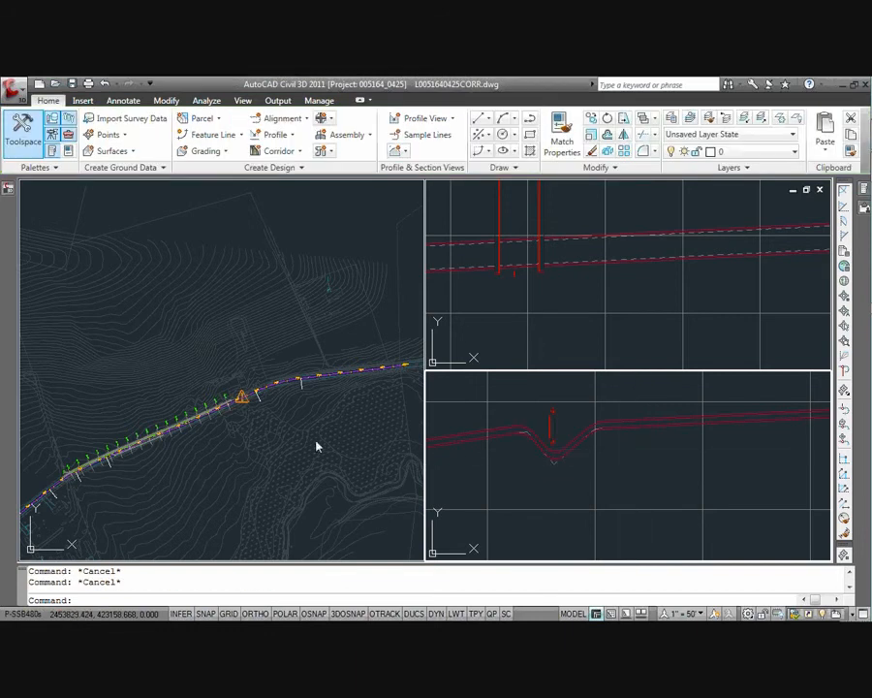
Examine the Irish Creek Road alignment beside the forcemain in plan and locate its profile view.
scroll(123, 452, up, 3)
scroll(124, 455, up, 3)
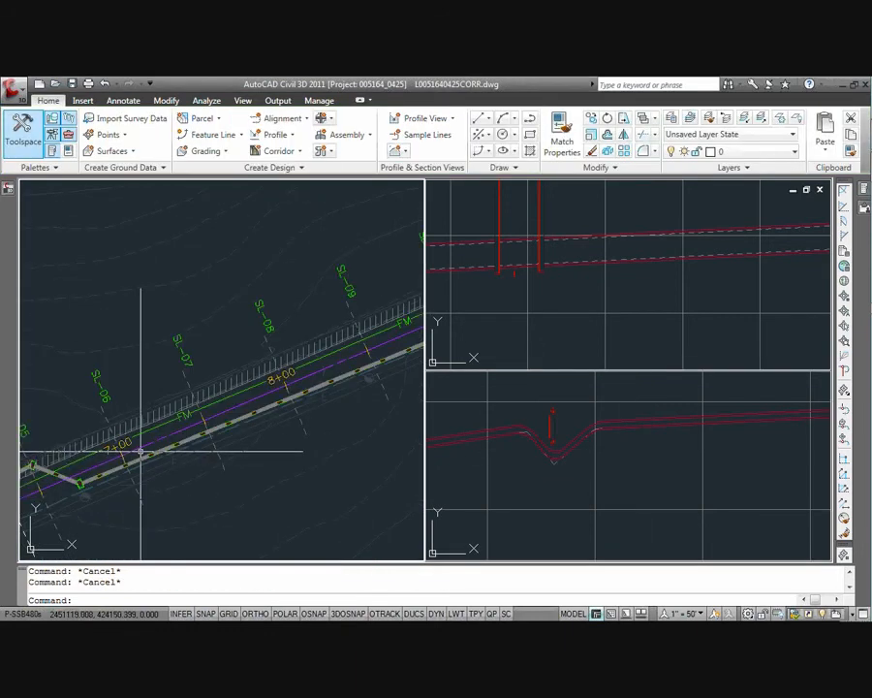
click(137, 446)
middle_drag(106, 456, 240, 418)
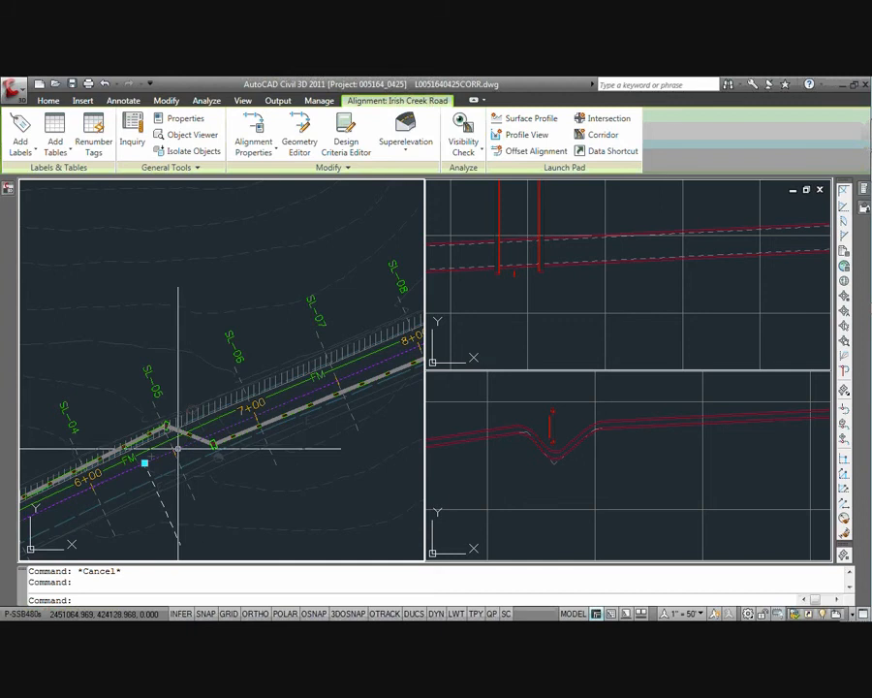
click(626, 440)
key(Escape)
scroll(626, 440, down, 5)
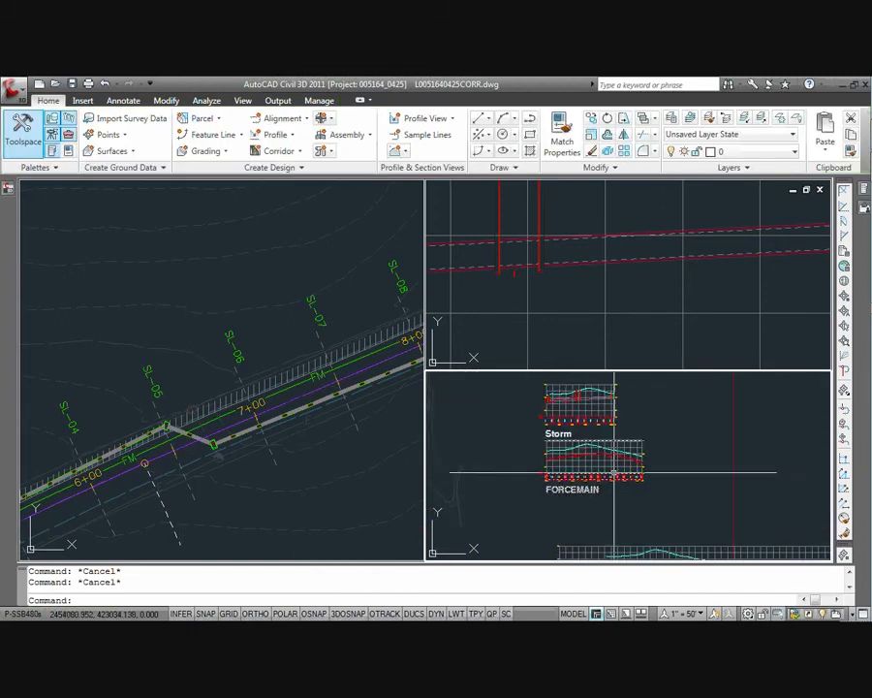
scroll(598, 473, up, 4)
middle_drag(598, 473, 585, 498)
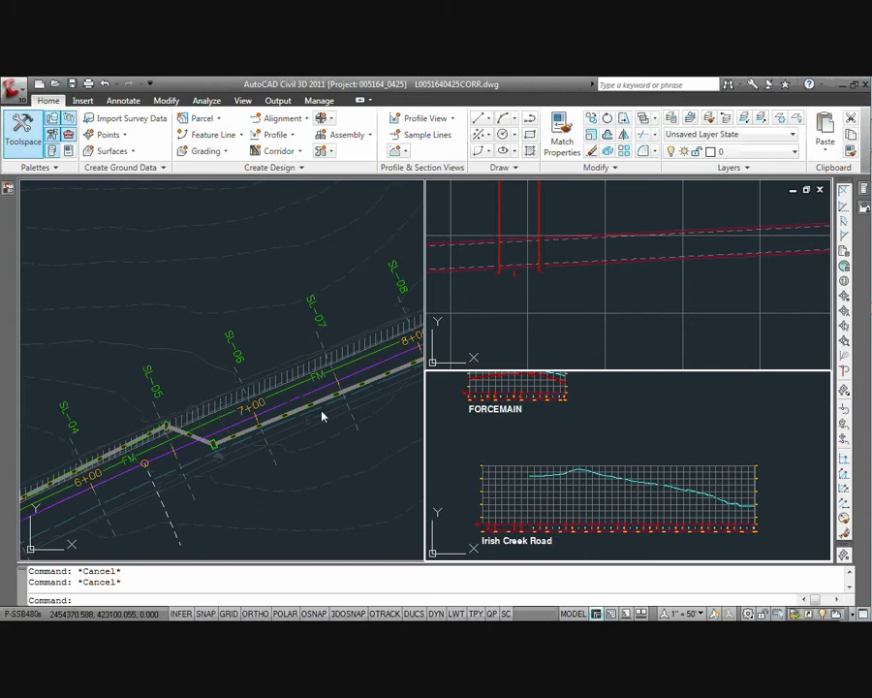
Set MENUBAR to 1 and superimpose one of the forcemain pipe profiles onto the Irish Creek Road profile view with the offered options.
click(301, 364)
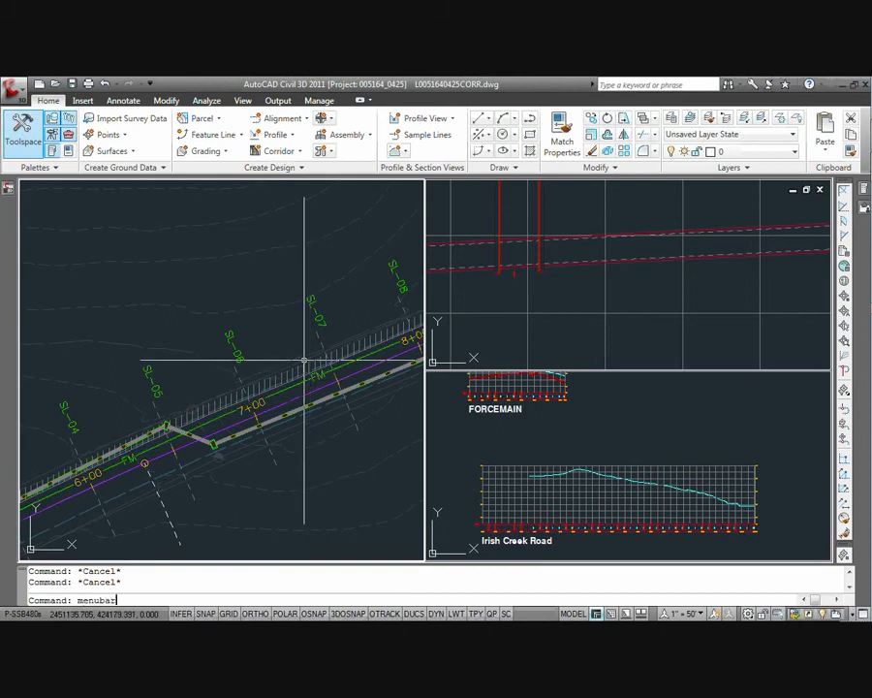
key(Return)
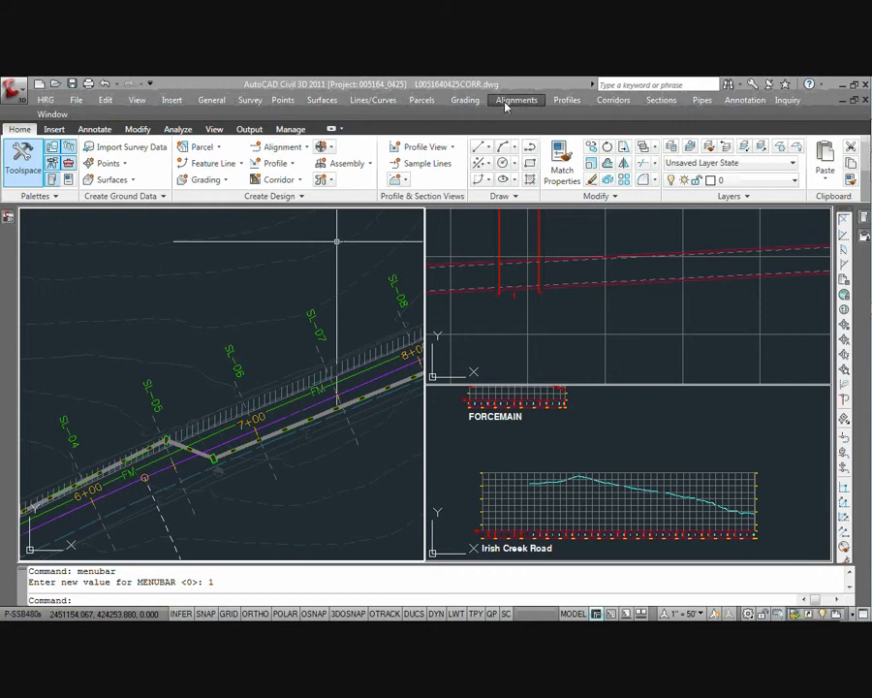
click(568, 100)
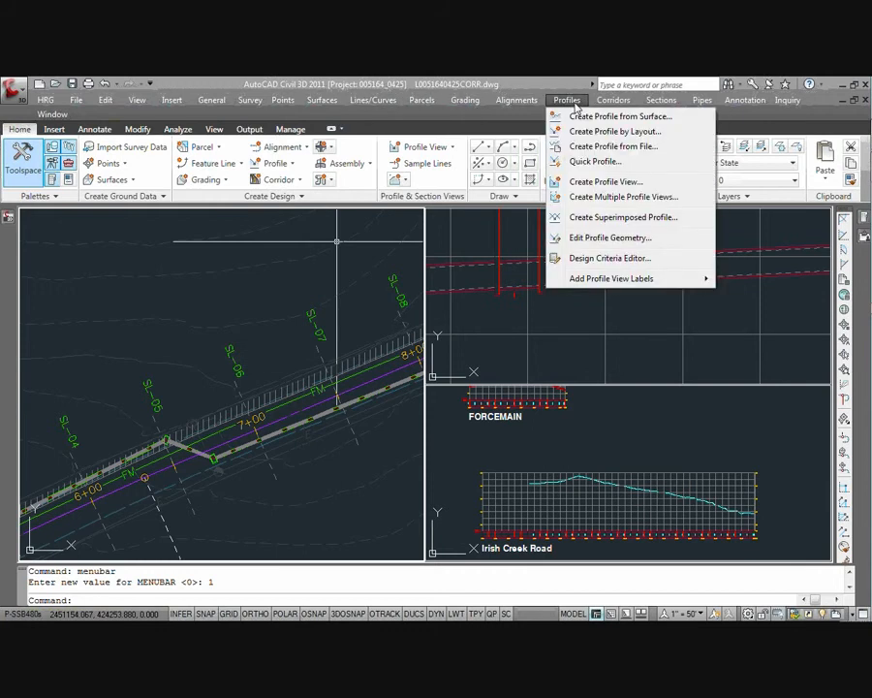
click(633, 219)
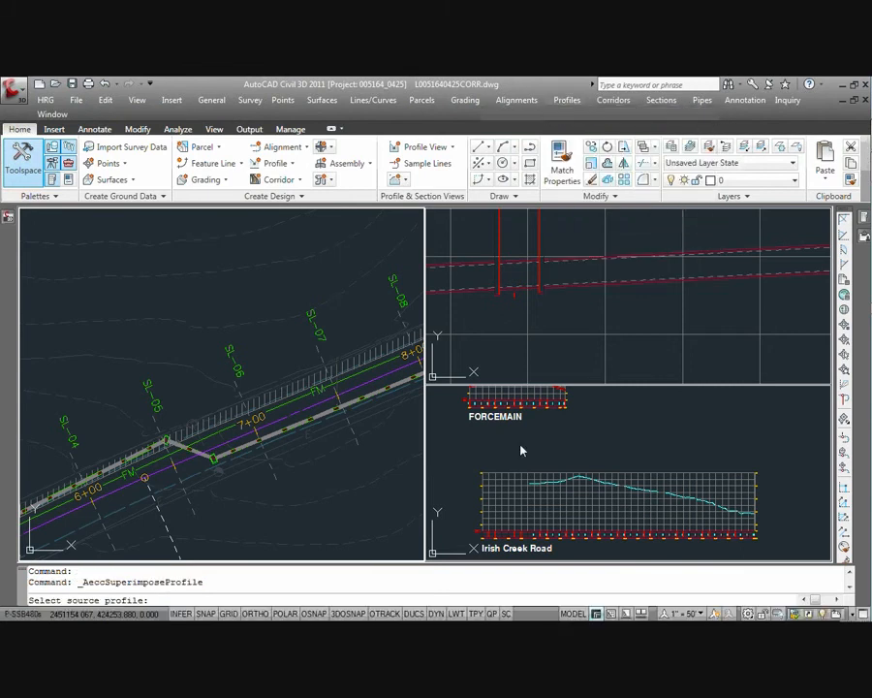
scroll(543, 427, up, 10)
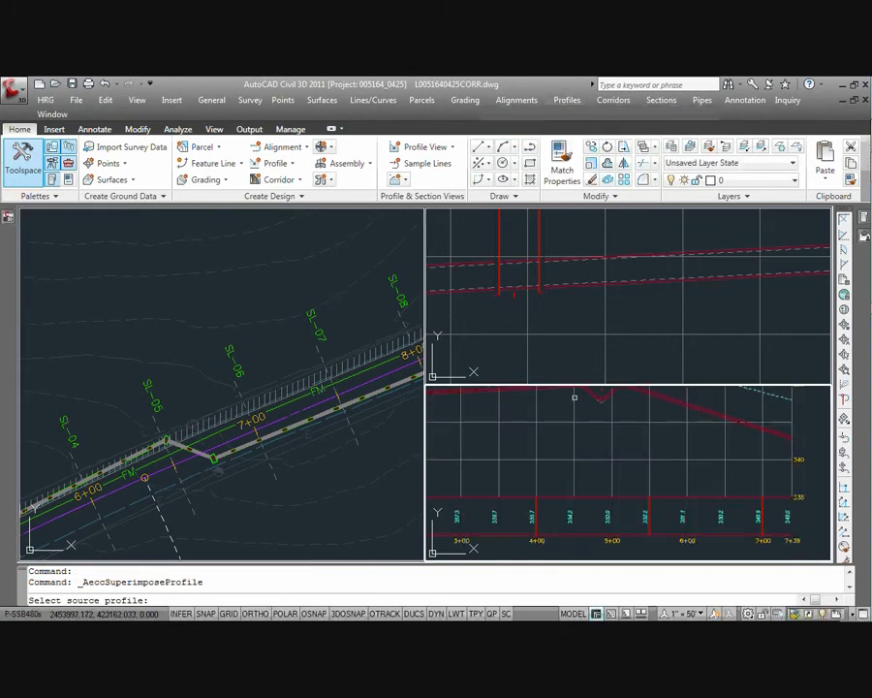
click(603, 397)
scroll(582, 454, down, 10)
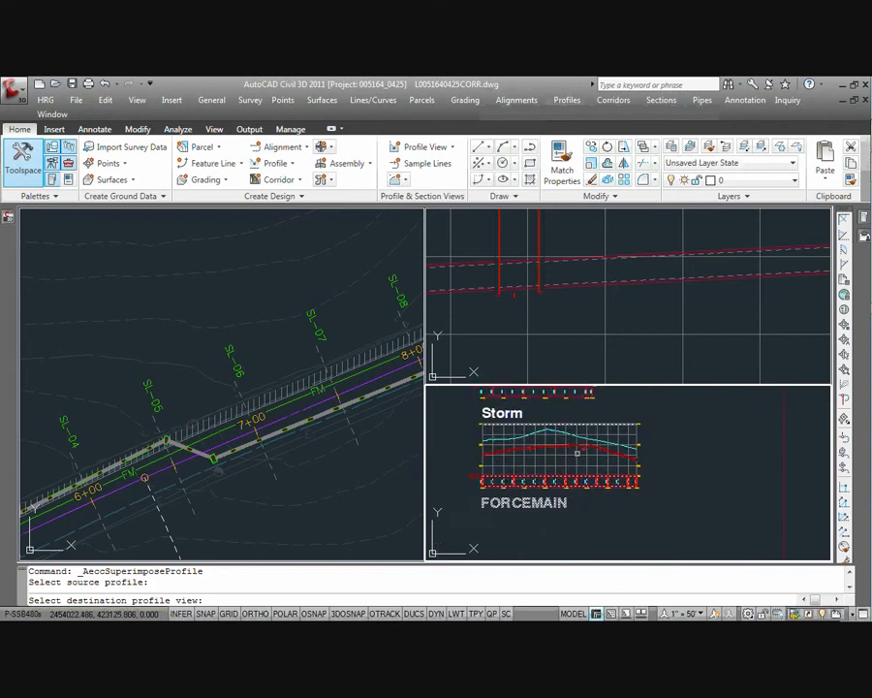
middle_drag(580, 460, 563, 378)
middle_drag(610, 514, 600, 481)
click(601, 485)
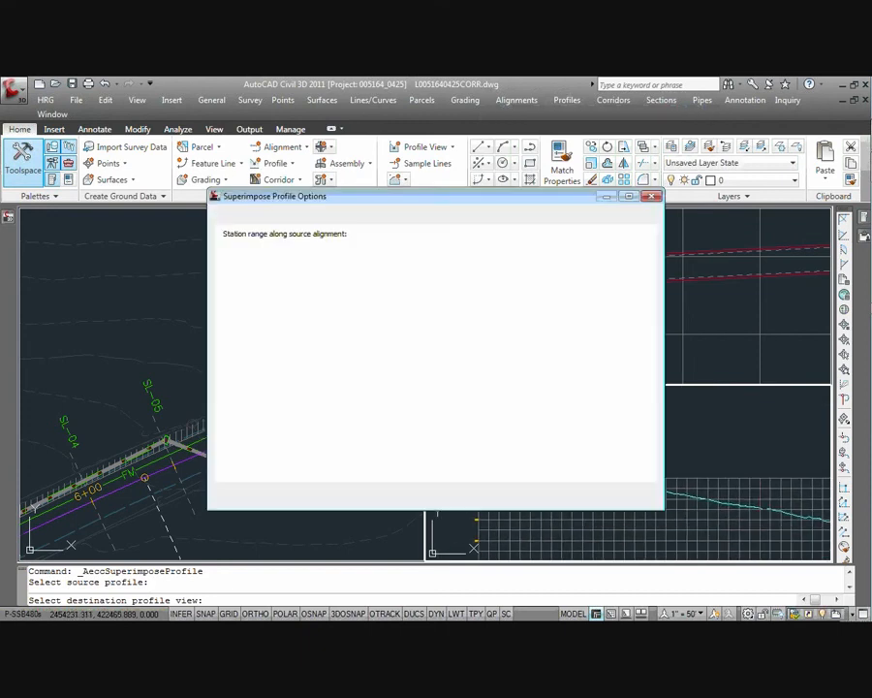
click(452, 496)
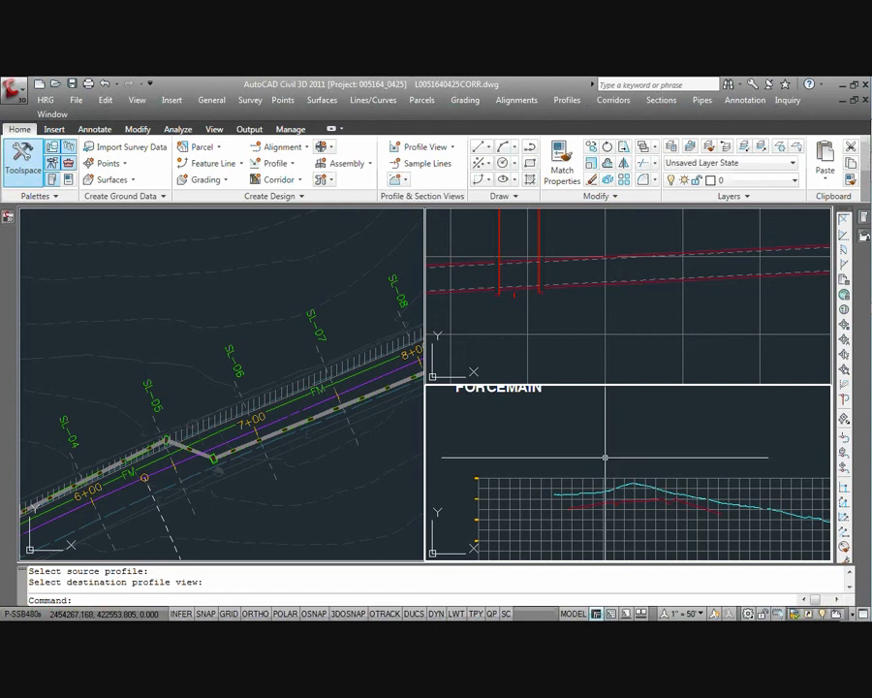
Superimpose a second forcemain pipe profile from the FORCEMAIN profile view onto the Irish Creek Road profile view, accepting the offered options.
scroll(605, 456, down, 5)
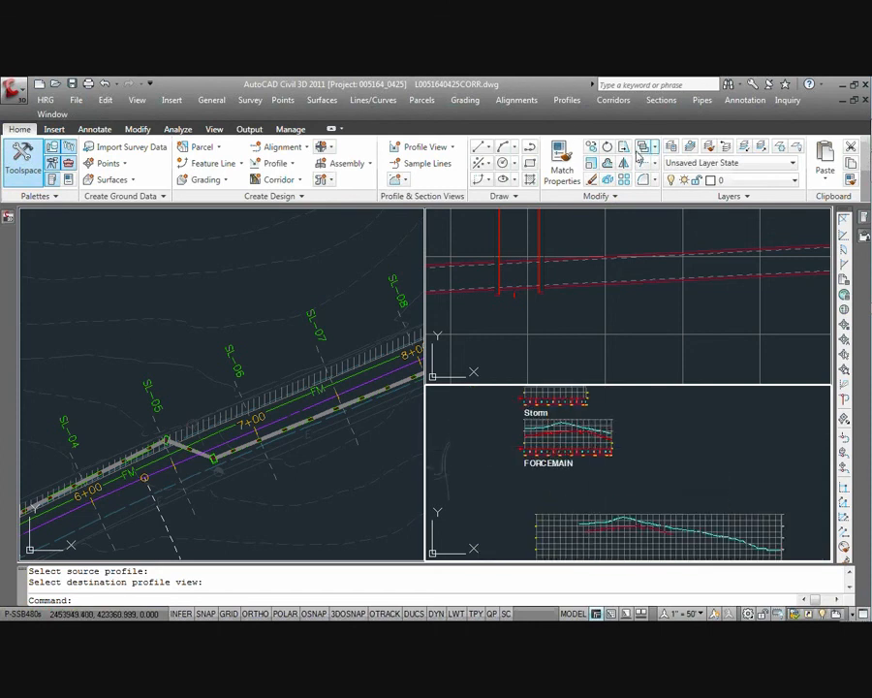
click(572, 100)
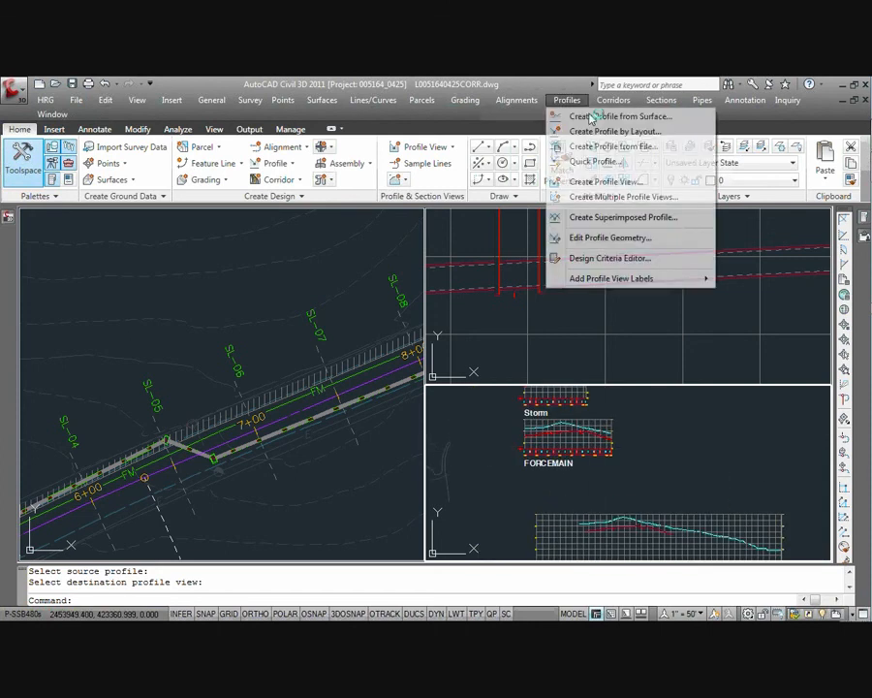
click(638, 218)
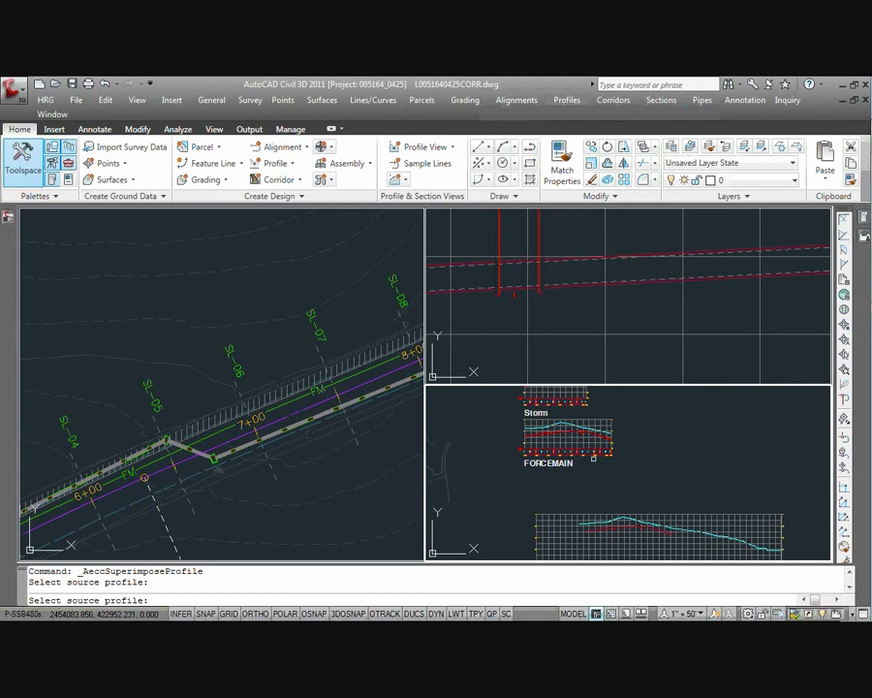
scroll(567, 429, up, 10)
click(563, 394)
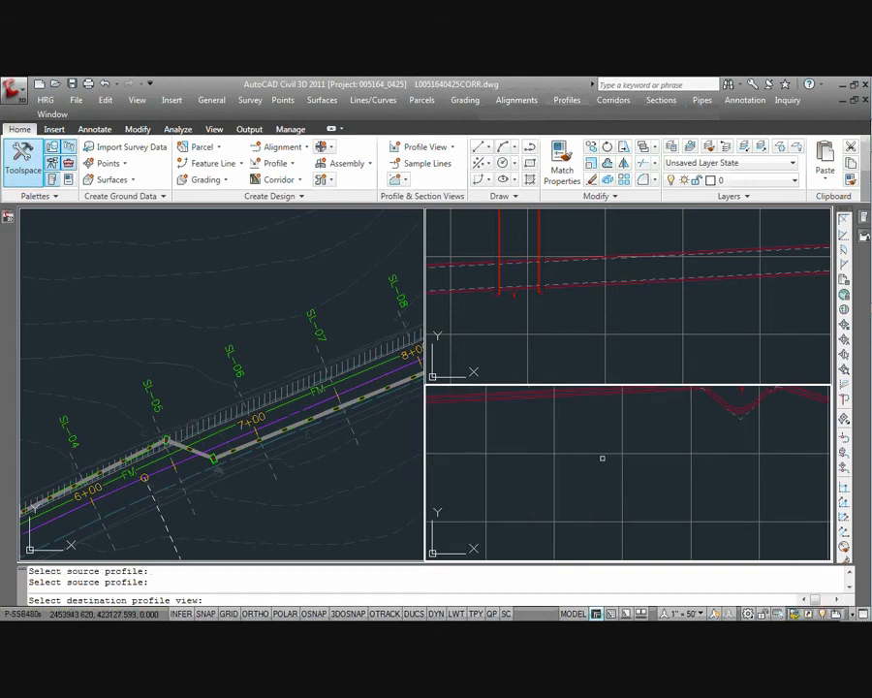
scroll(602, 458, down, 6)
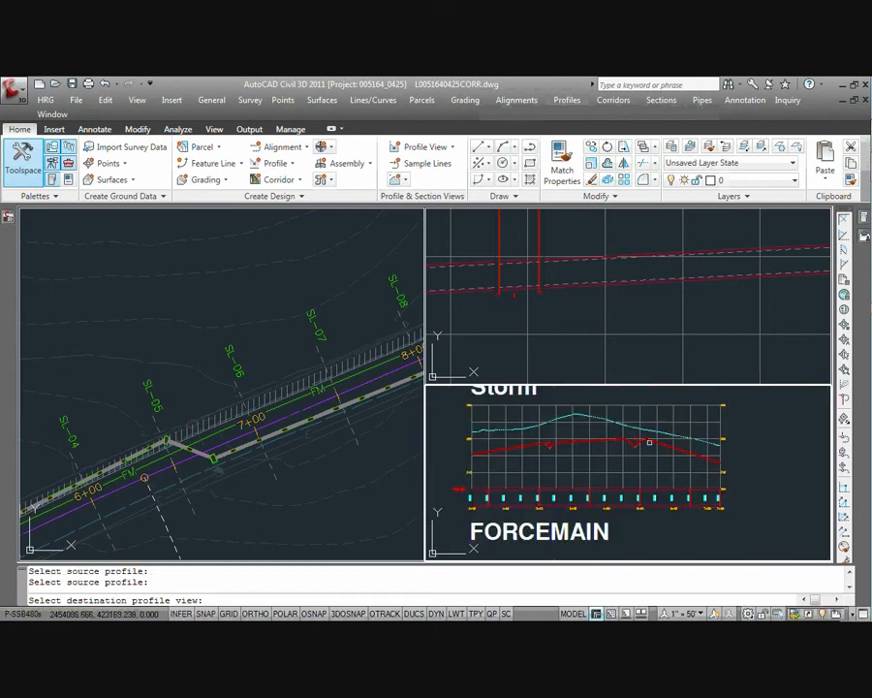
scroll(641, 441, down, 3)
scroll(611, 441, up, 8)
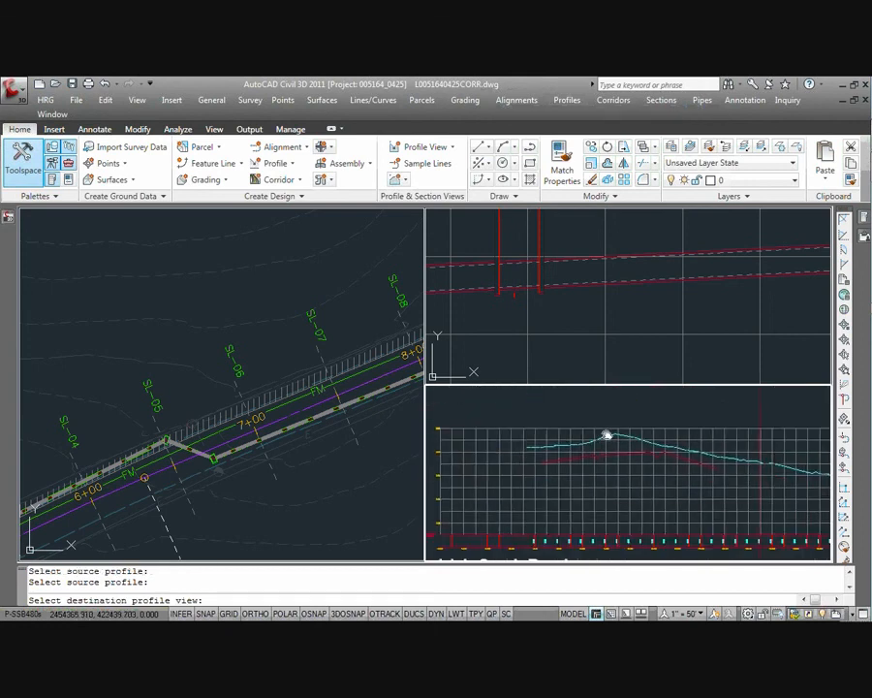
click(606, 435)
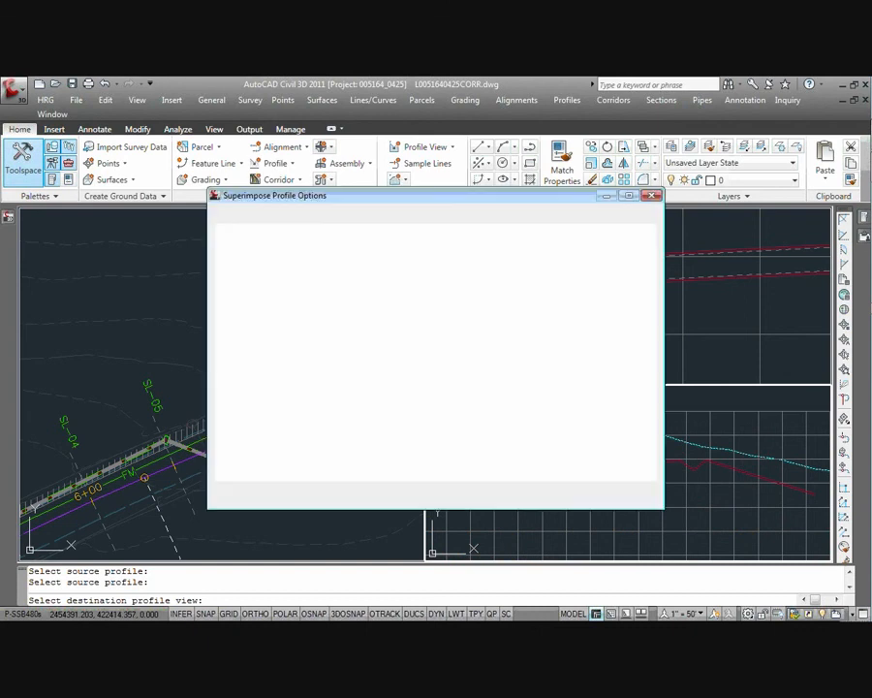
key(Return)
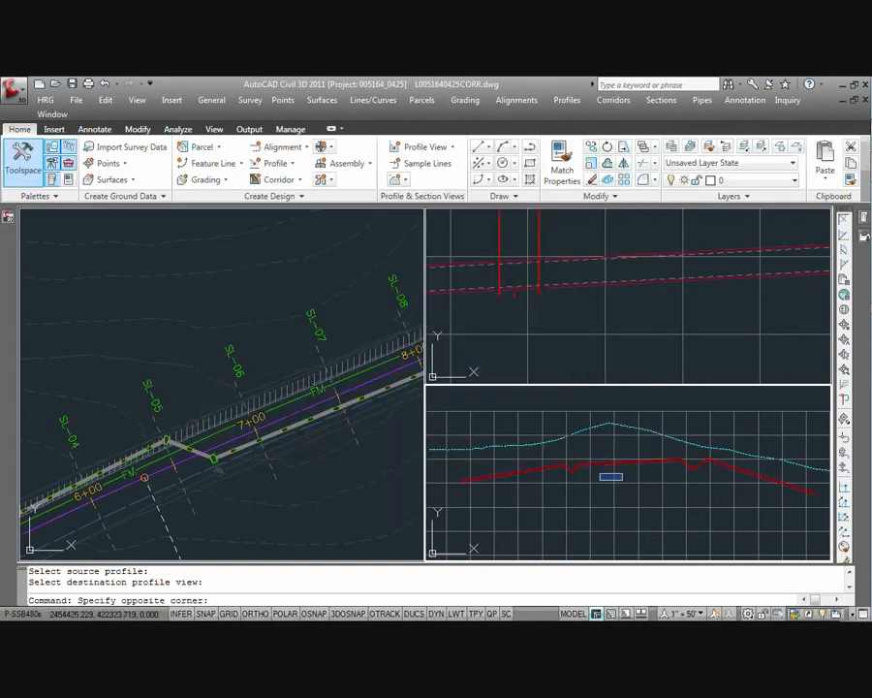
key(Escape)
key(Escape)
Show the Irish Creek Road profile view in the upper viewport and grip-edit the lowest vertex of FORCEMAIN-DESIGN-01's first dip.
scroll(582, 442, down, 3)
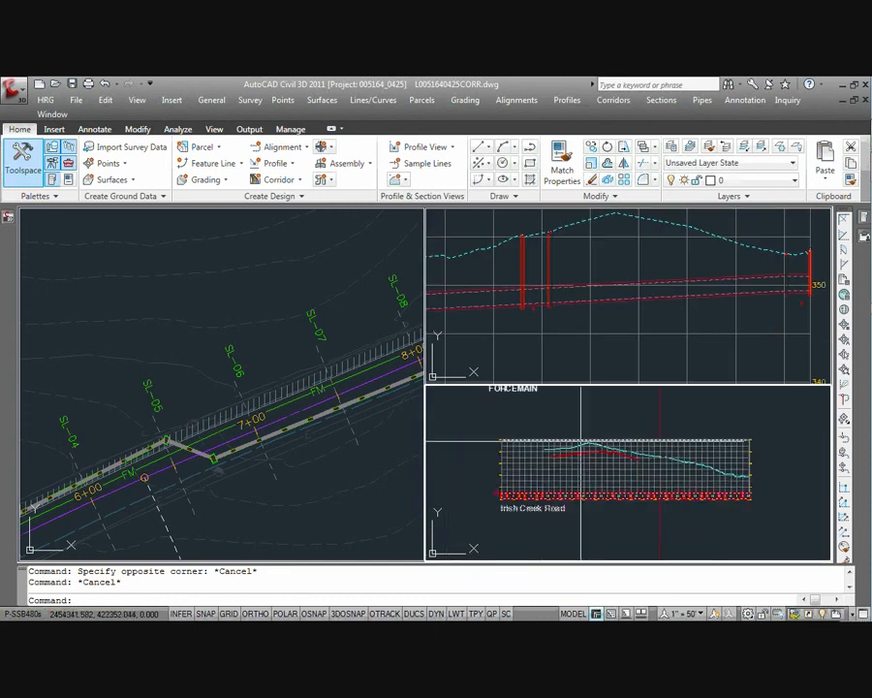
scroll(582, 441, up, 10)
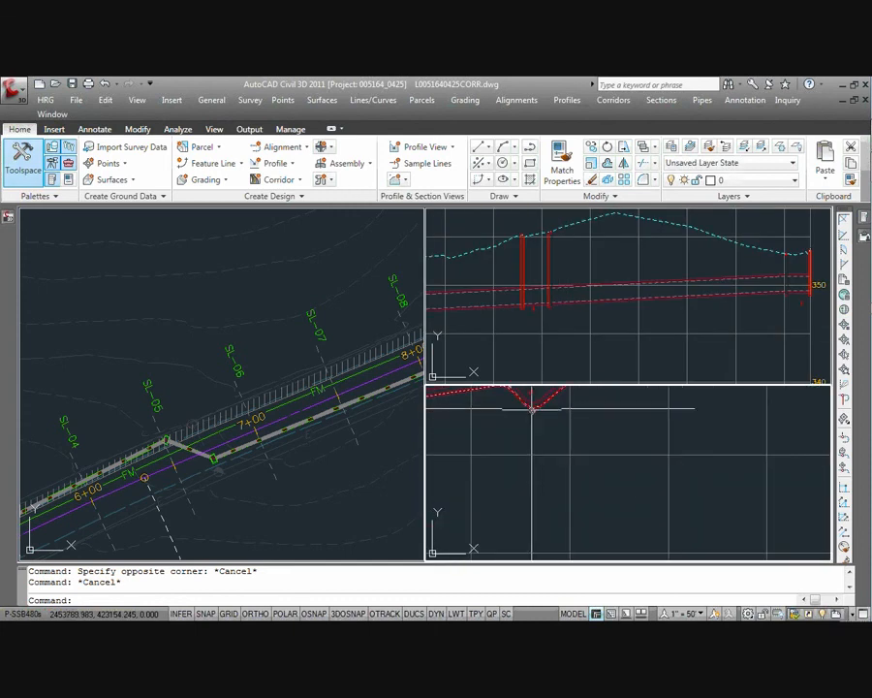
scroll(531, 409, up, 2)
click(556, 328)
scroll(562, 306, down, 5)
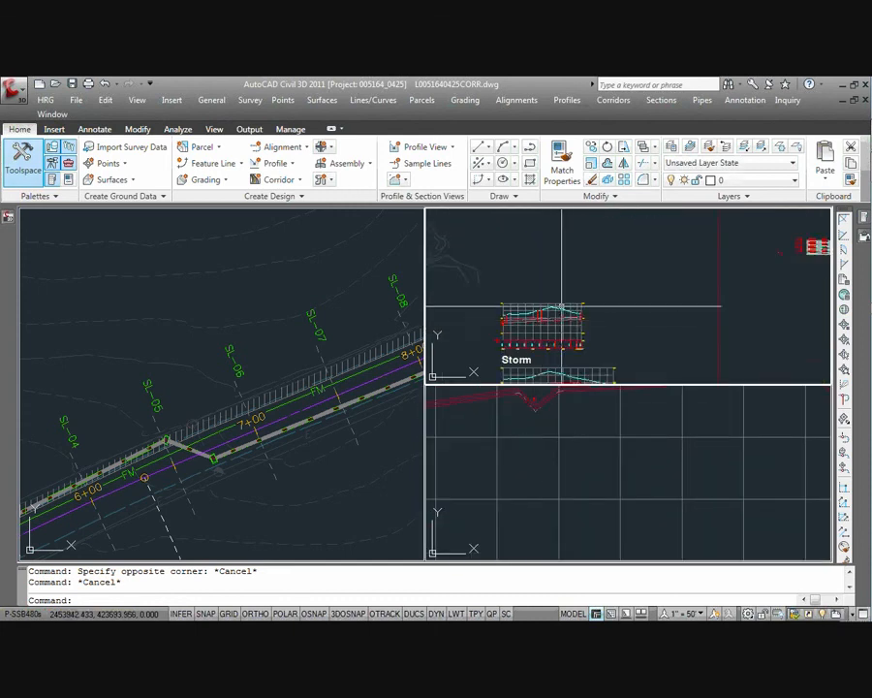
scroll(561, 306, up, 8)
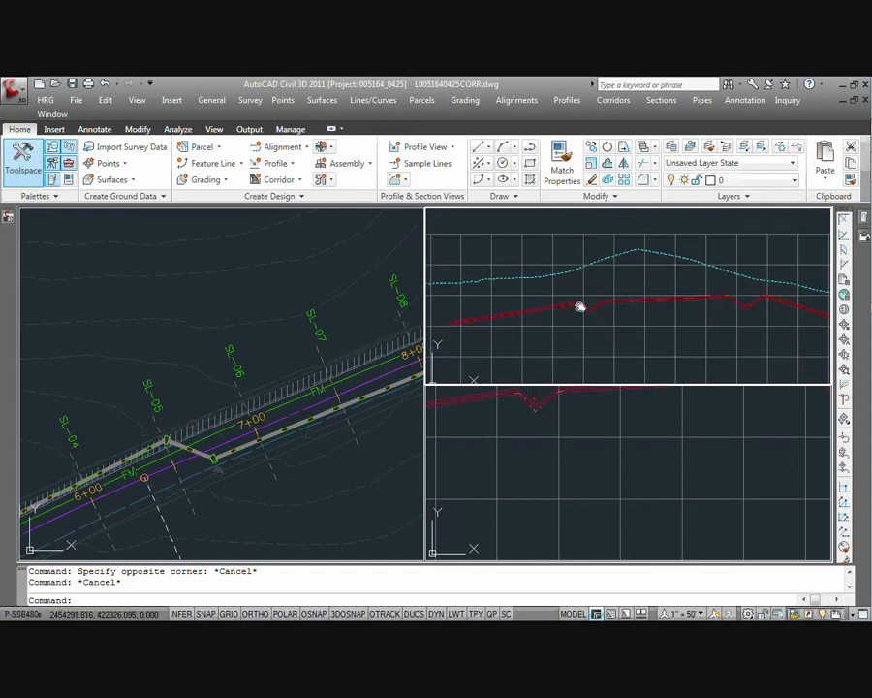
click(539, 412)
click(535, 408)
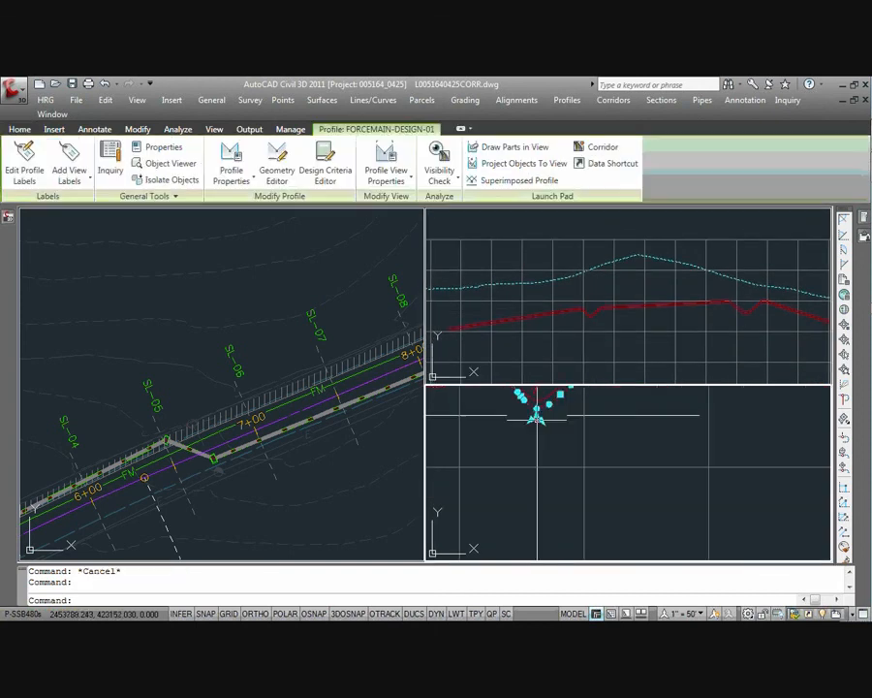